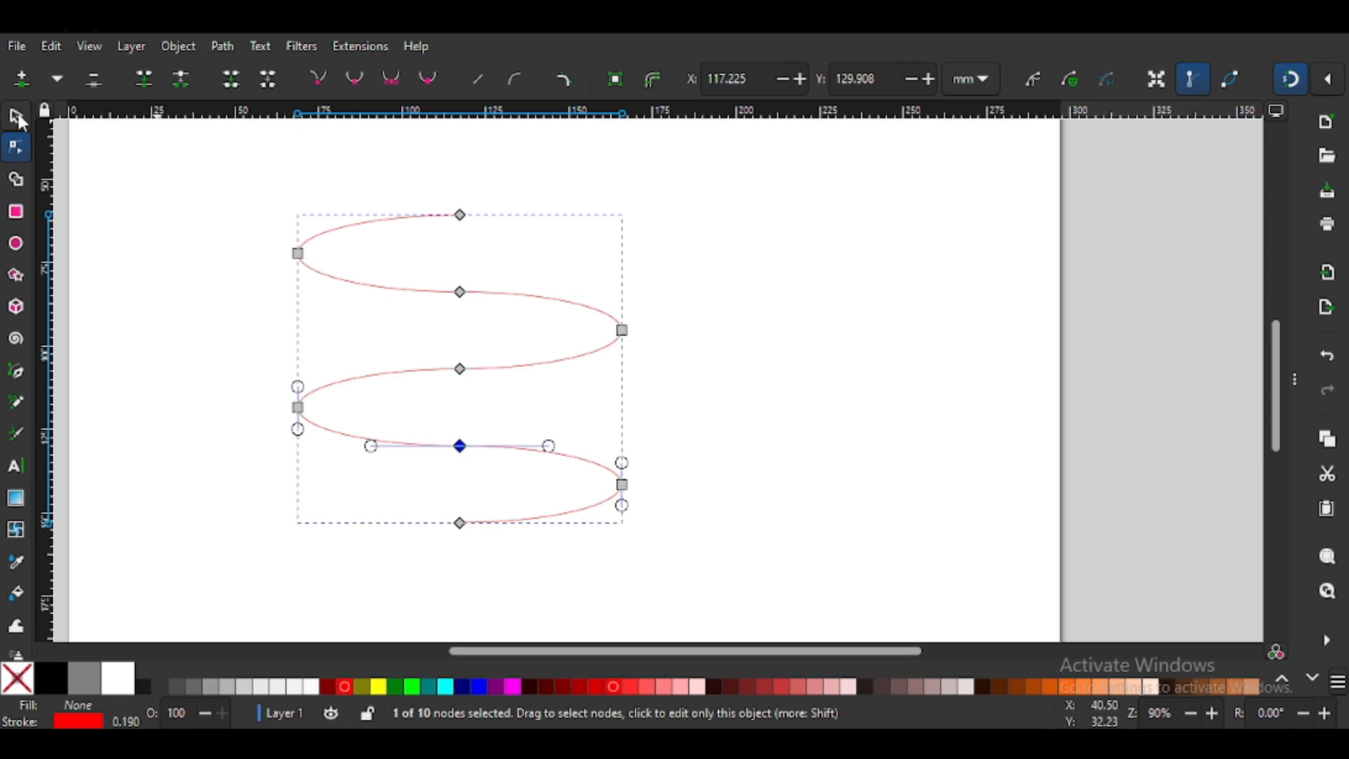
Duplicate the red S-curve and offset the copy about 22 mm to the right of the original
{"action": "left_click", "coordinate": [22, 123]}
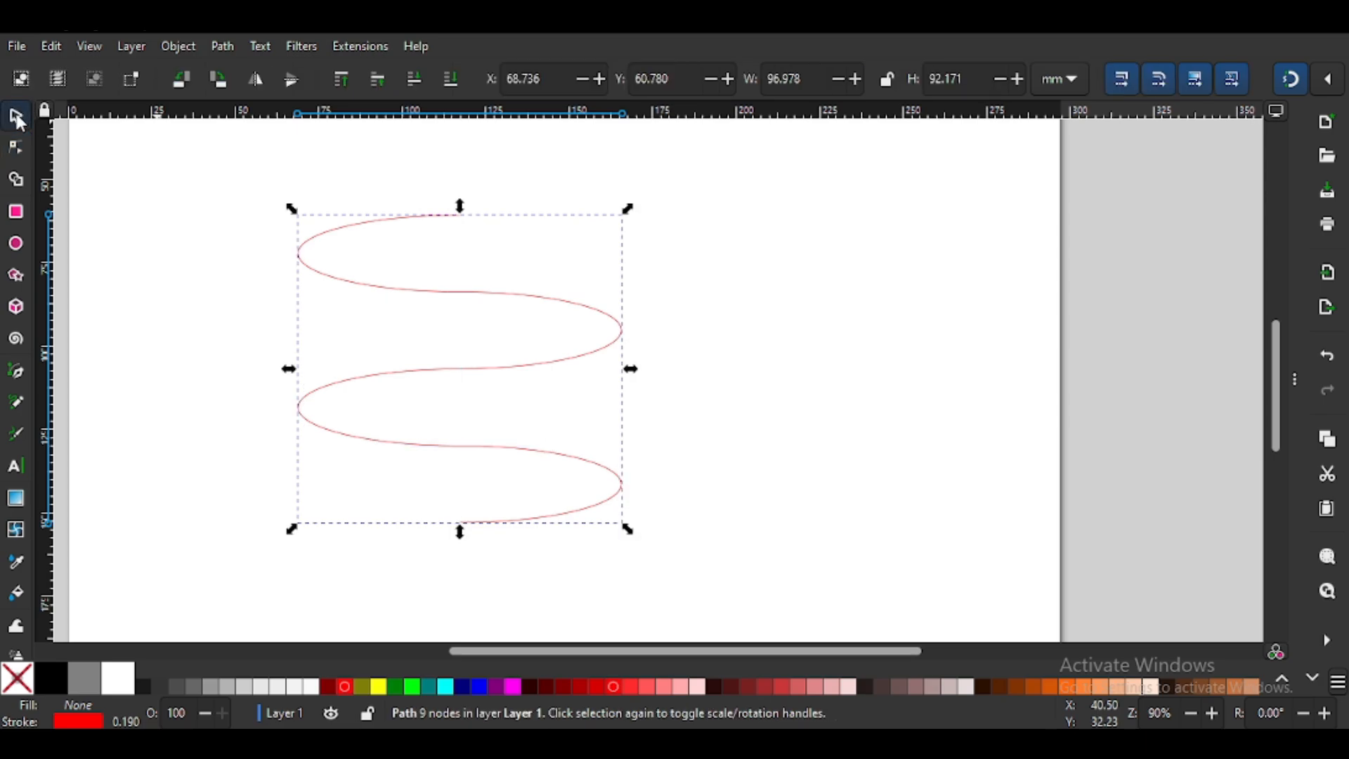
{"action": "right_click", "coordinate": [413, 290]}
{"action": "left_click", "coordinate": [453, 380]}
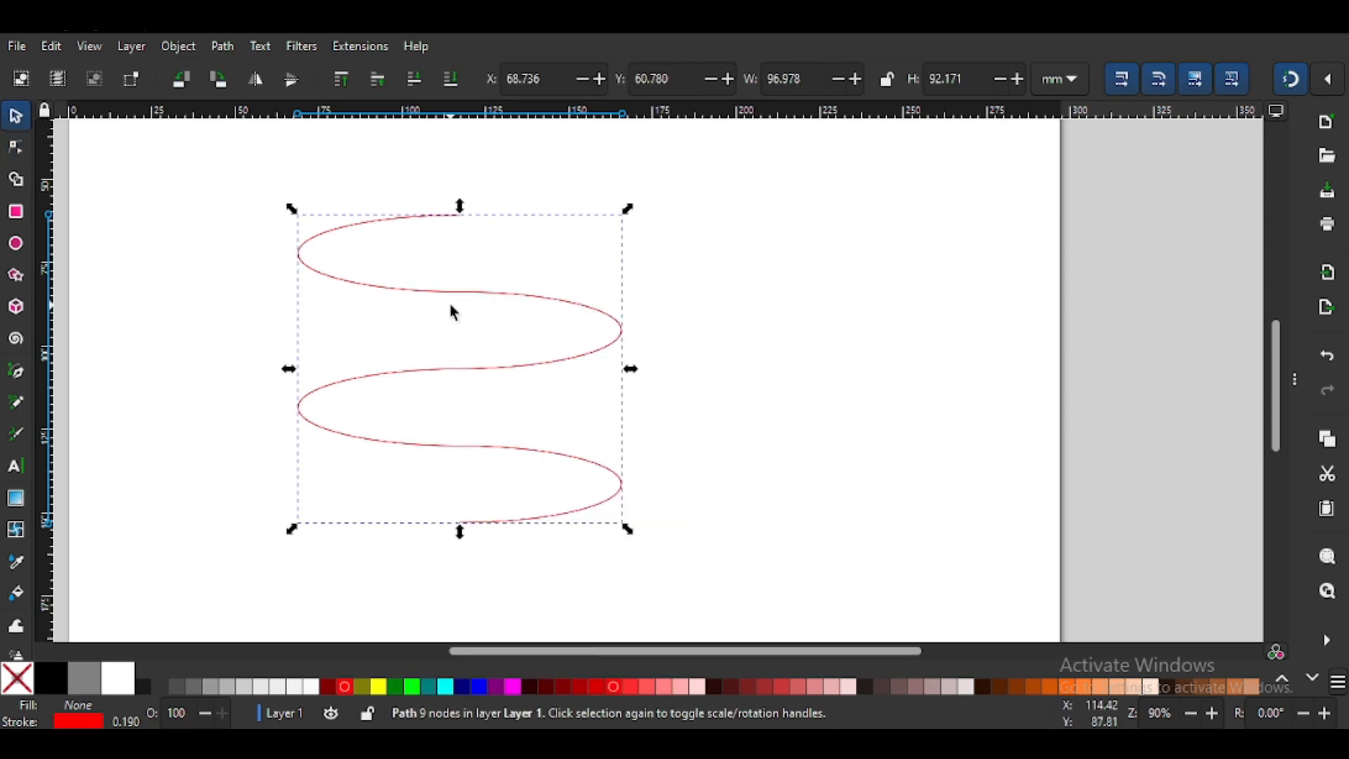
{"action": "left_click_drag", "start_coordinate": [458, 299], "coordinate": [531, 298]}
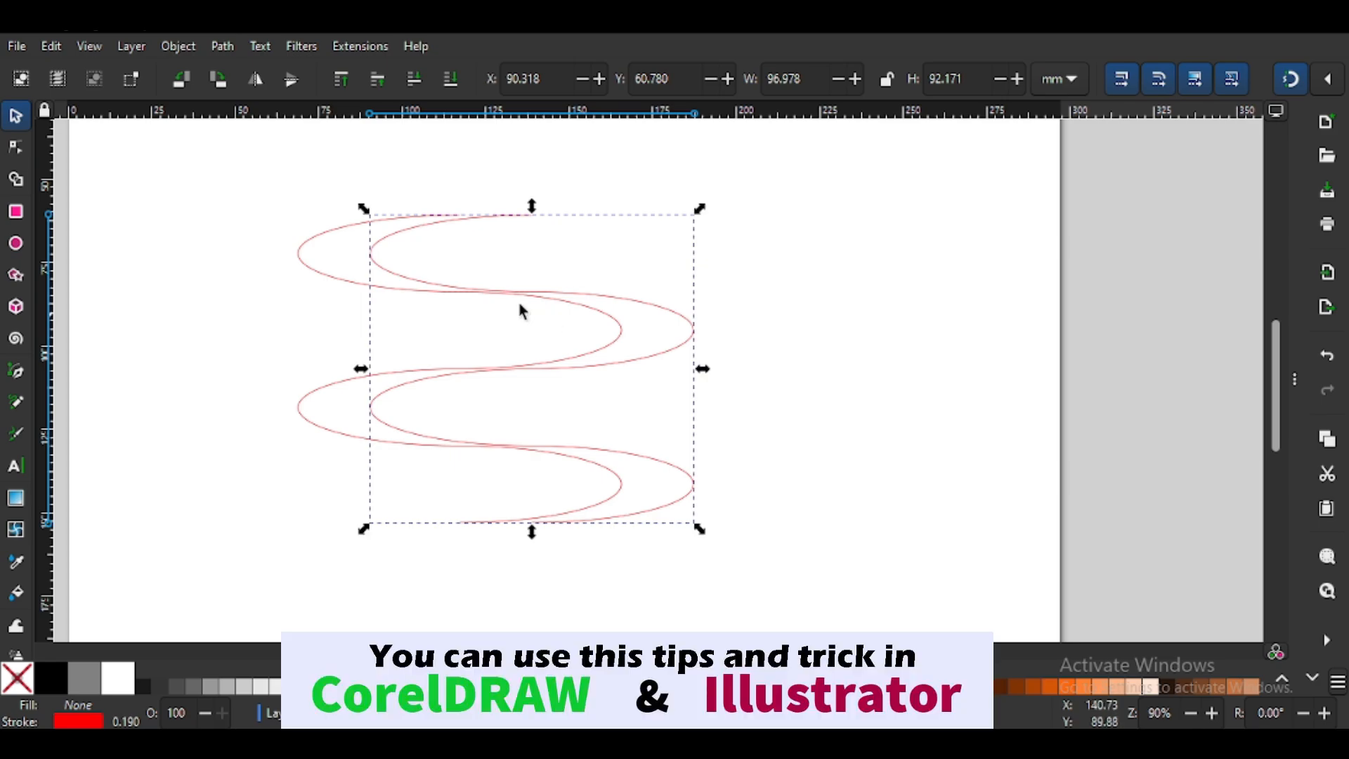
{"action": "left_click_drag", "start_coordinate": [534, 537], "coordinate": [588, 499]}
{"action": "key", "text": "ctrl+z"}
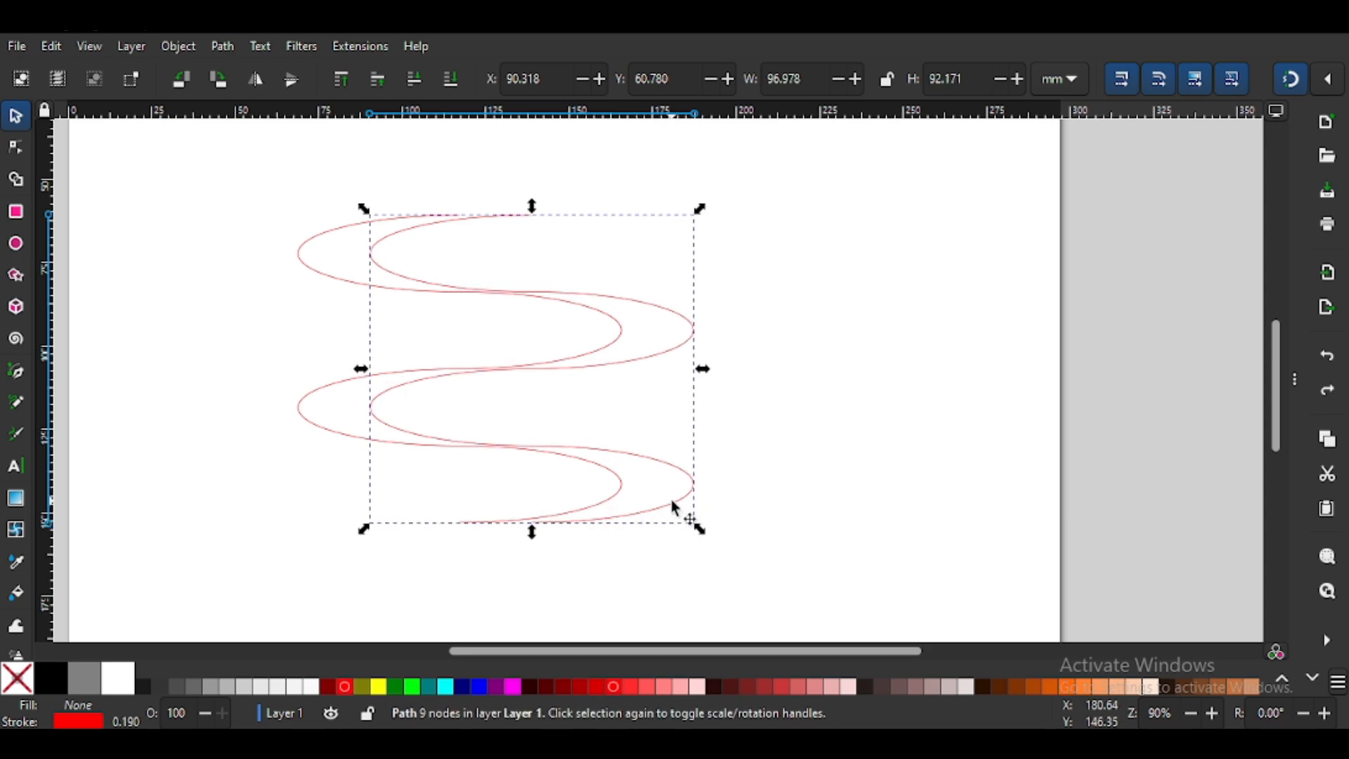
With snapping off, nudge the copy's upper middle node up-left, its central node down and its lower middle node up to reshape the curve
{"action": "left_click", "coordinate": [16, 148]}
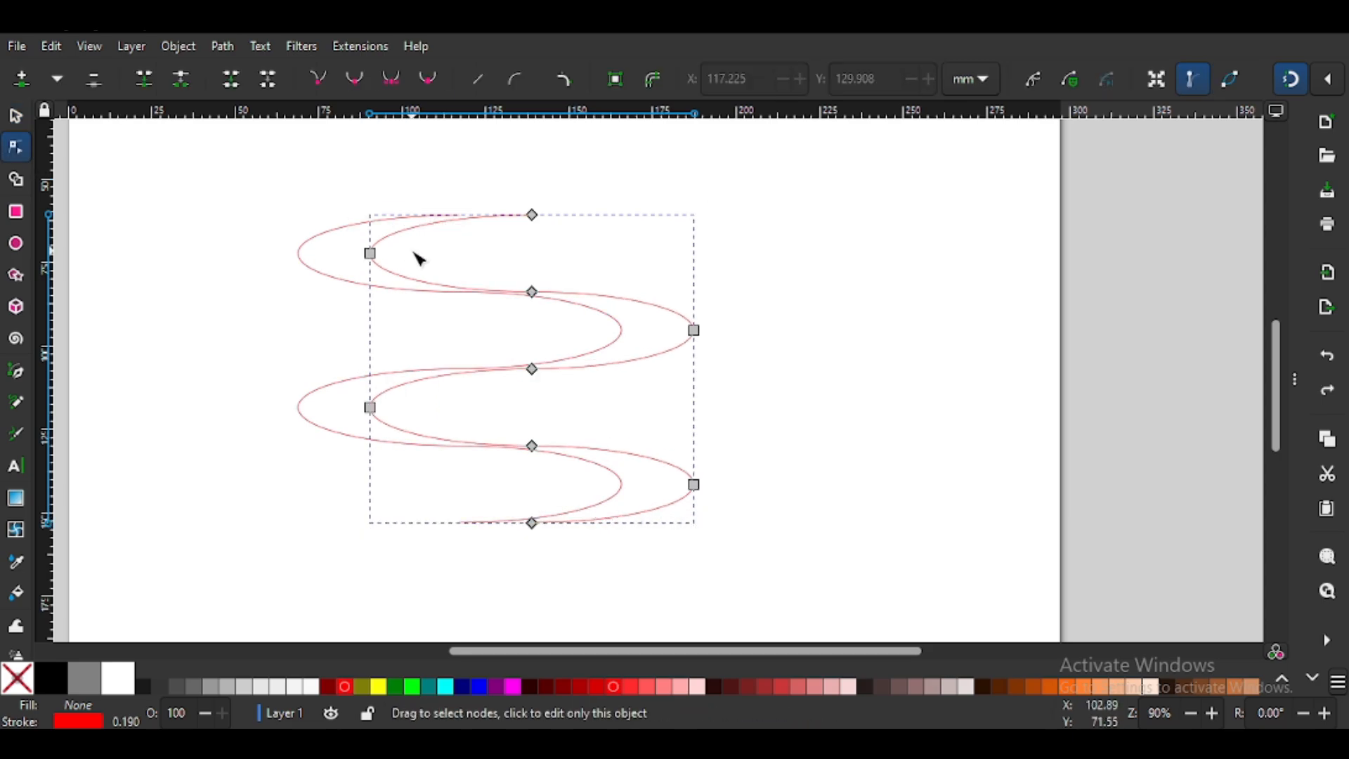
{"action": "left_click", "coordinate": [532, 292]}
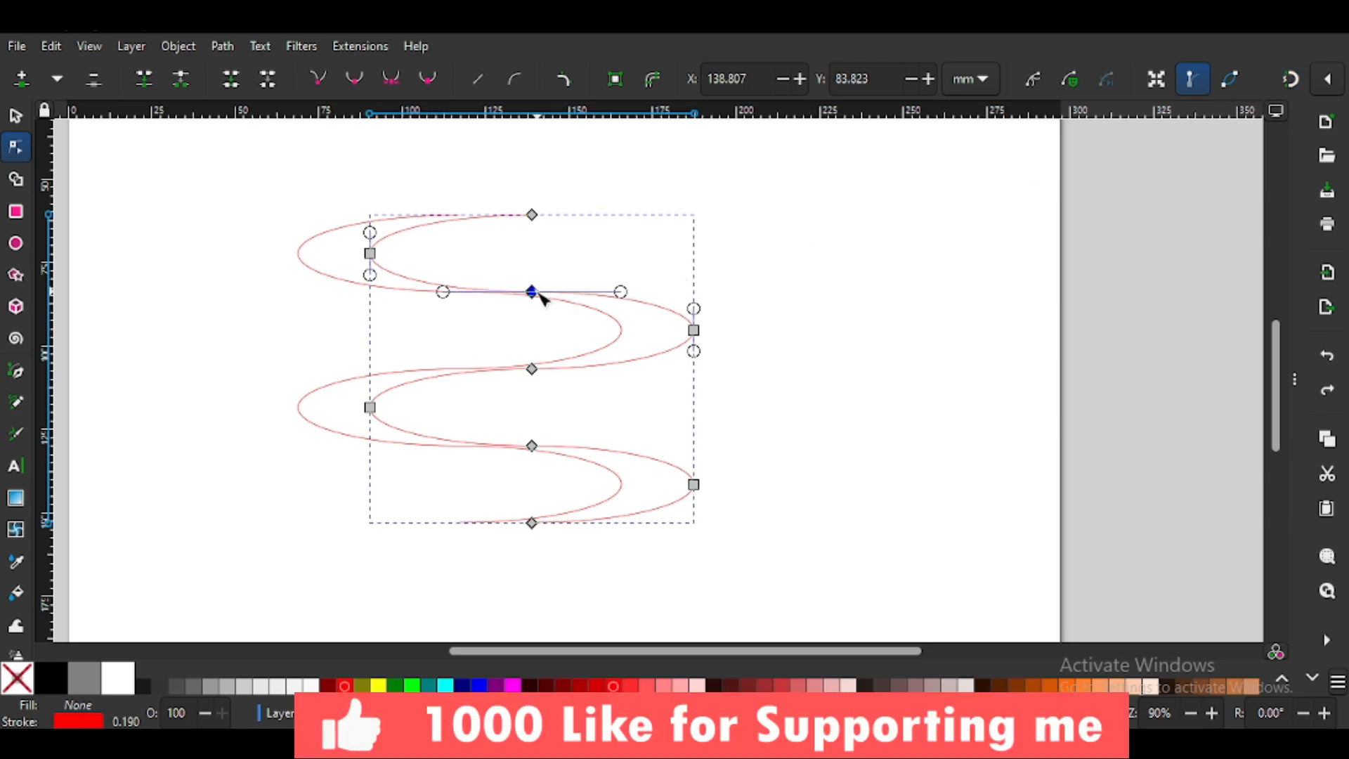
{"action": "left_click_drag", "start_coordinate": [532, 293], "coordinate": [521, 285]}
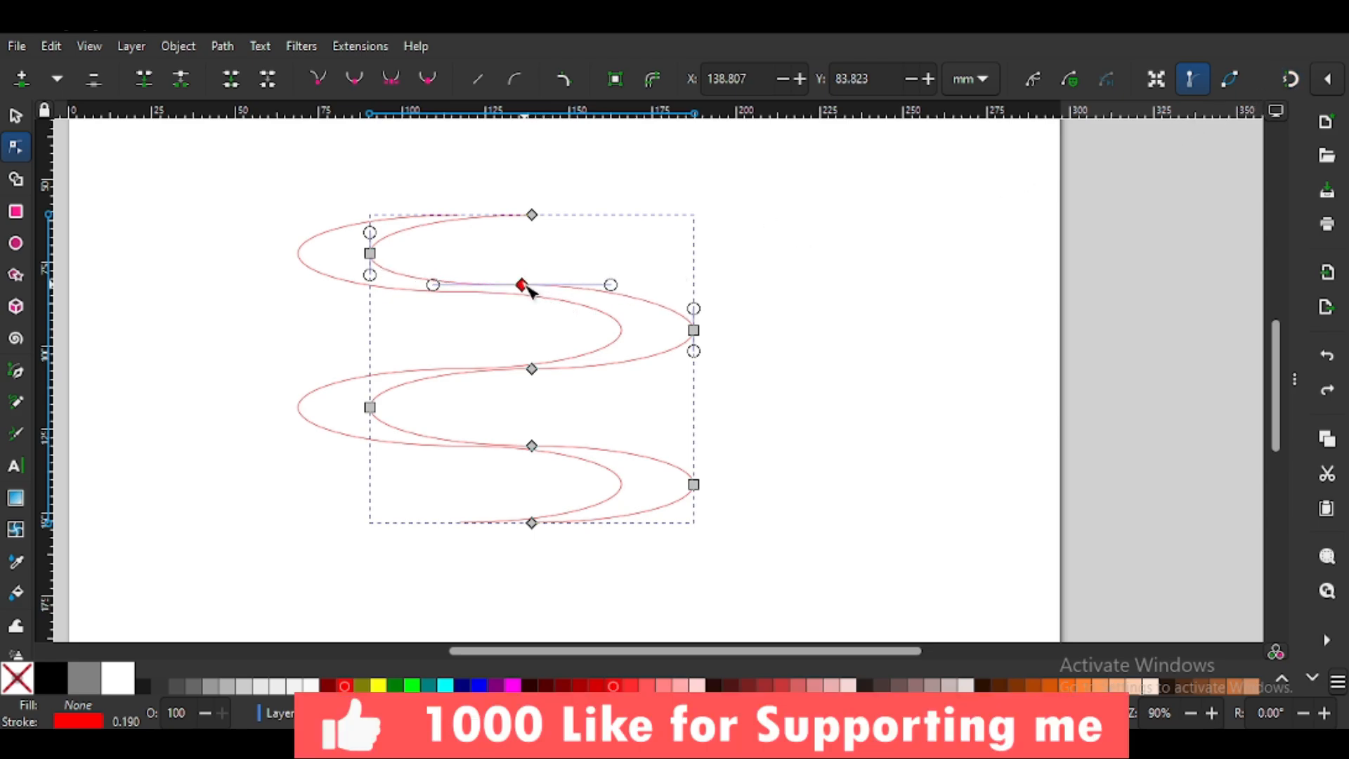
{"action": "left_click_drag", "start_coordinate": [532, 368], "coordinate": [532, 377]}
{"action": "left_click_drag", "start_coordinate": [533, 447], "coordinate": [531, 442]}
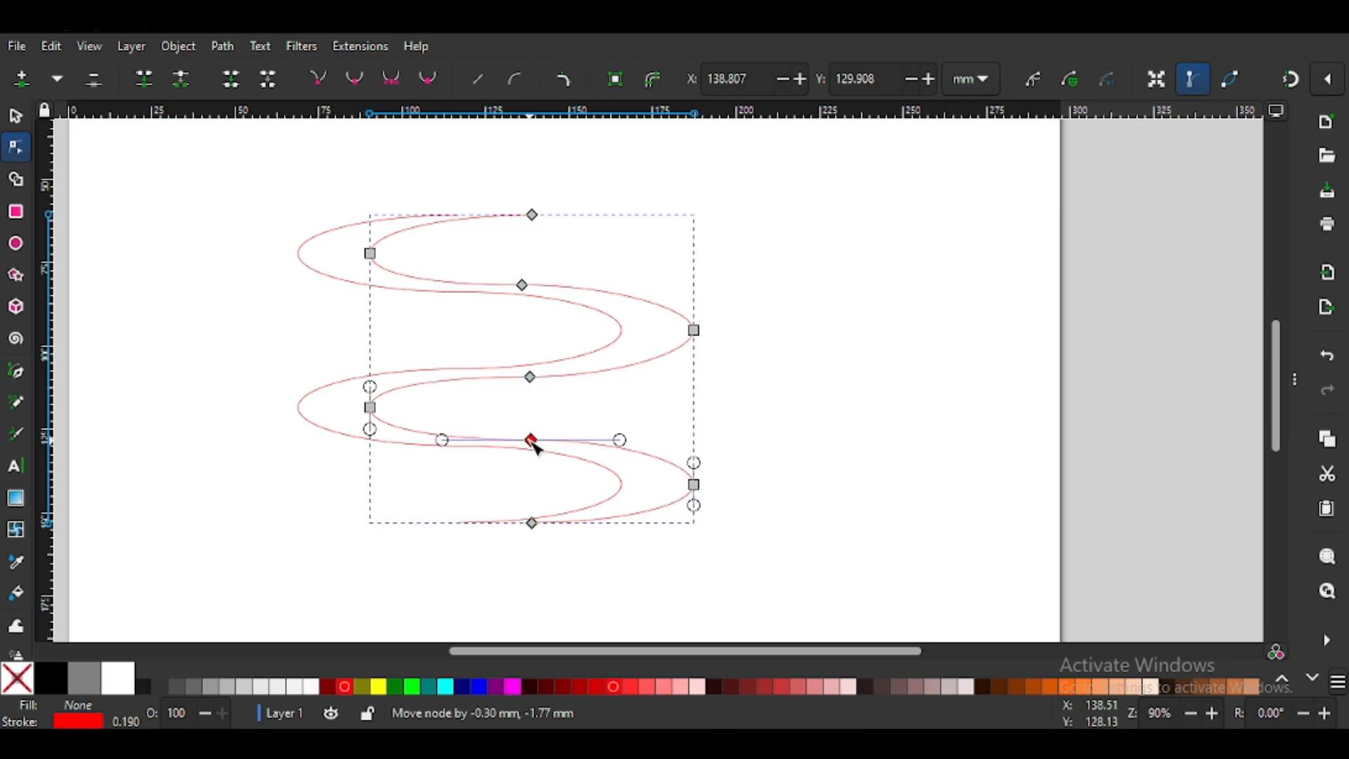
Re-enable snapping and snap the copy's bottom end to the original's bottom end, and the original's top end to the copy's top end
{"action": "left_click", "coordinate": [533, 524]}
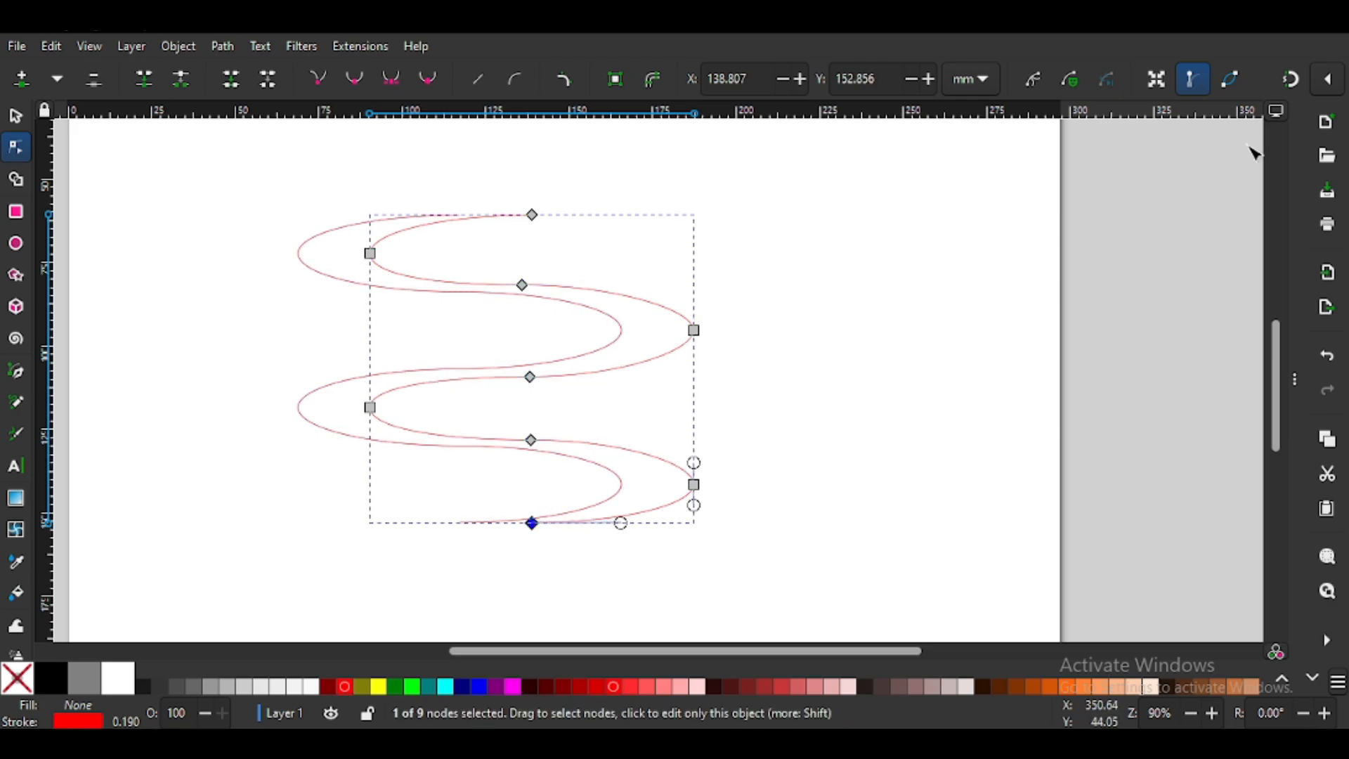
{"action": "left_click", "coordinate": [1290, 83]}
{"action": "left_click_drag", "start_coordinate": [532, 523], "coordinate": [460, 523]}
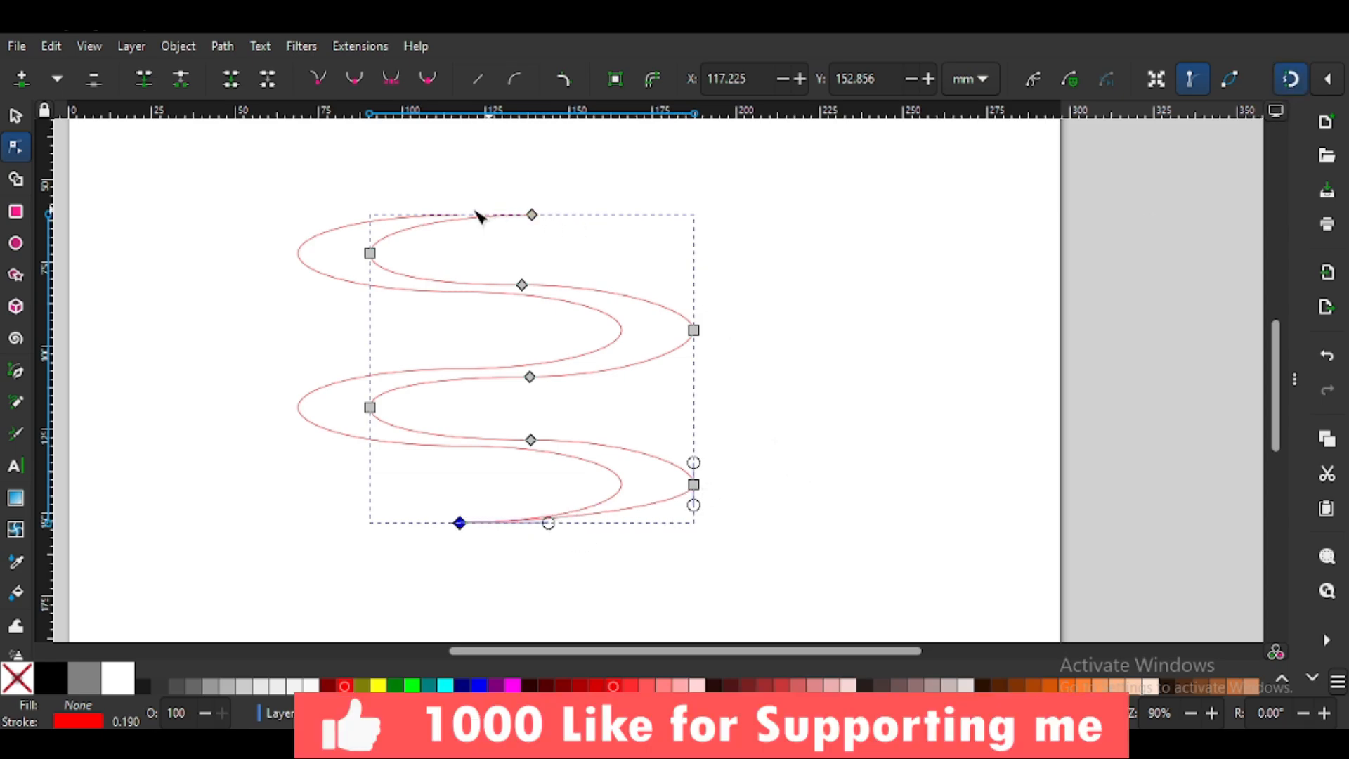
{"action": "left_click", "coordinate": [368, 222]}
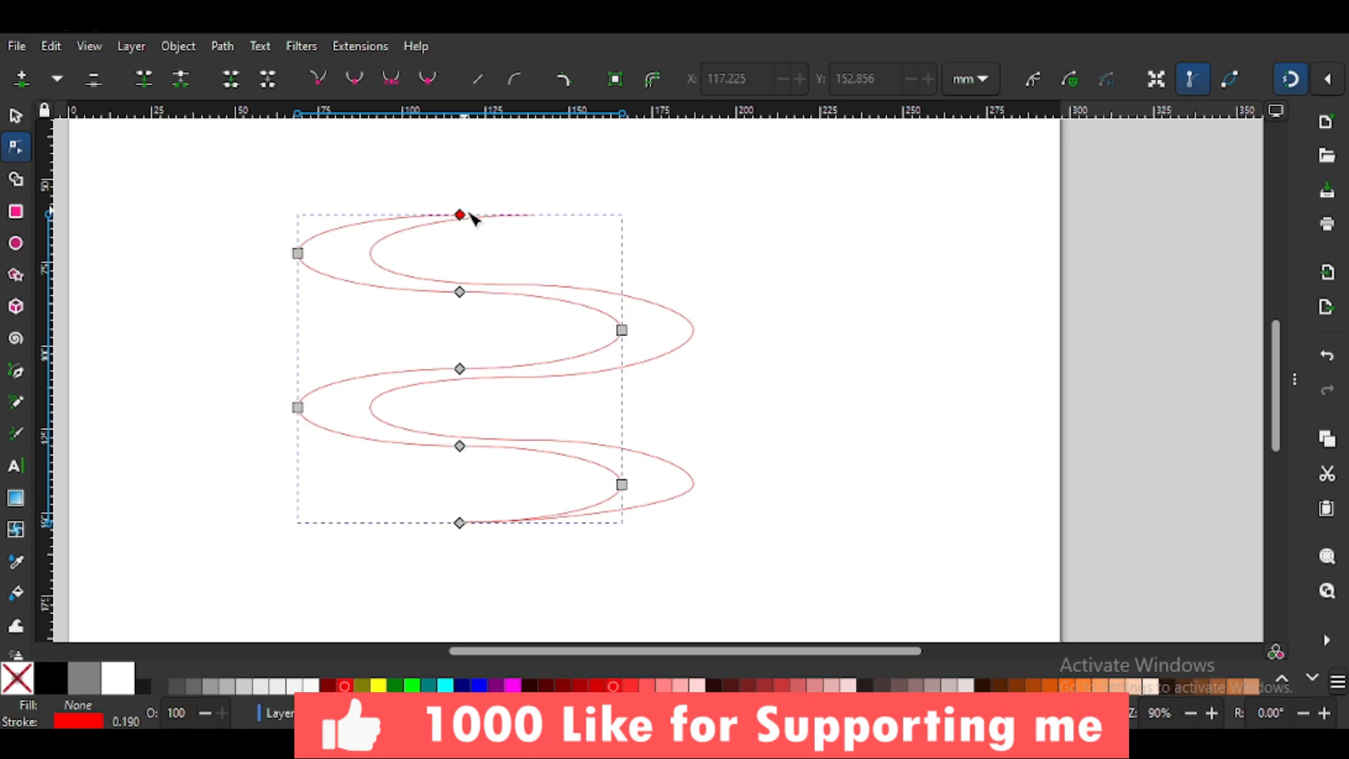
{"action": "left_click_drag", "start_coordinate": [470, 215], "coordinate": [531, 214]}
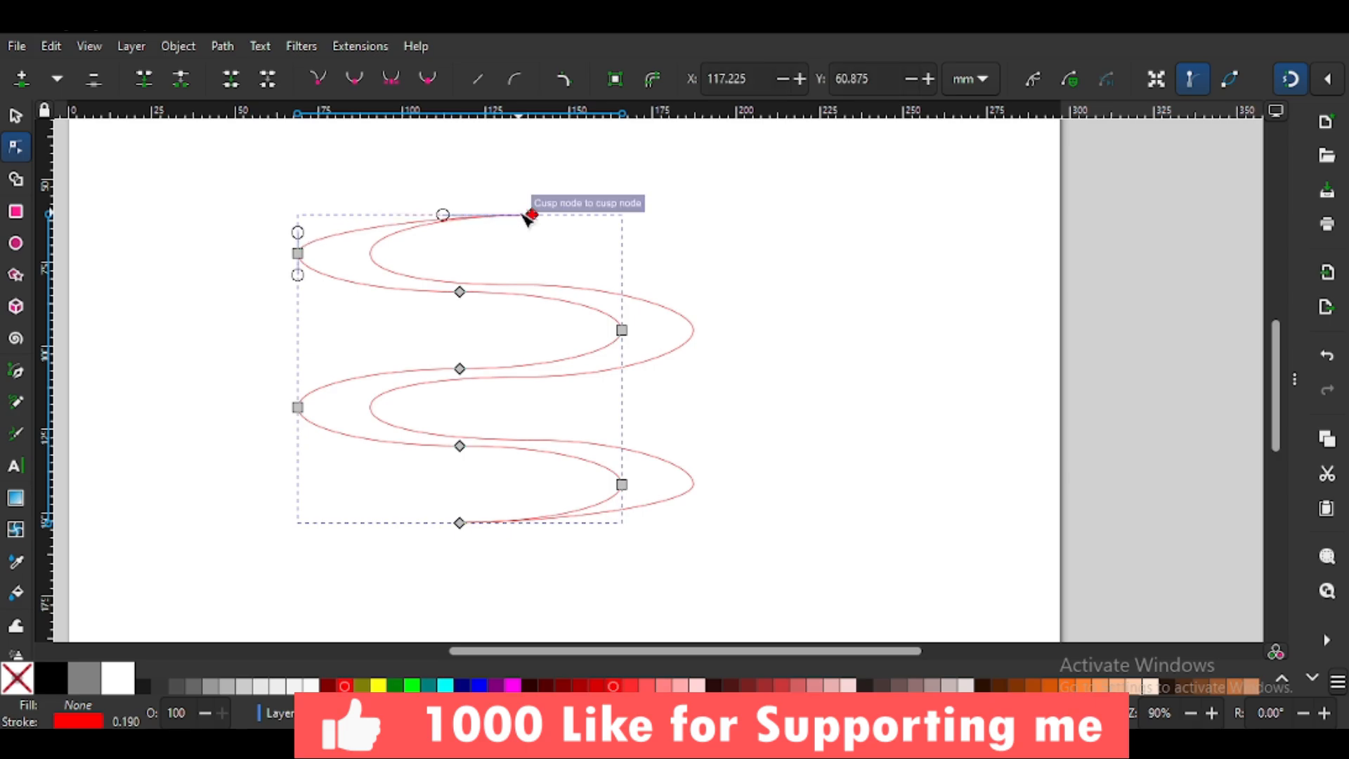
Select both curves and combine them into one path
{"action": "left_click", "coordinate": [17, 119]}
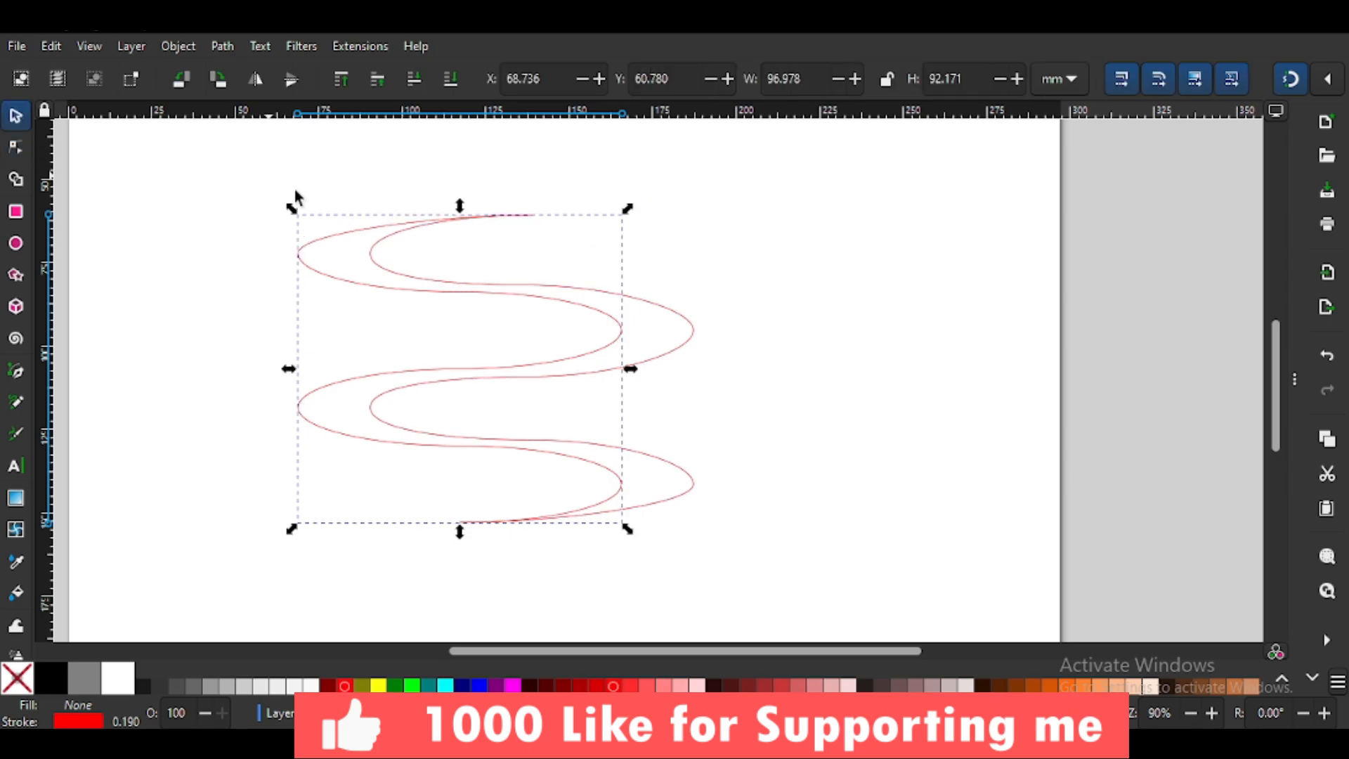
{"action": "left_click", "coordinate": [398, 281], "text": "shift"}
{"action": "left_click", "coordinate": [223, 47]}
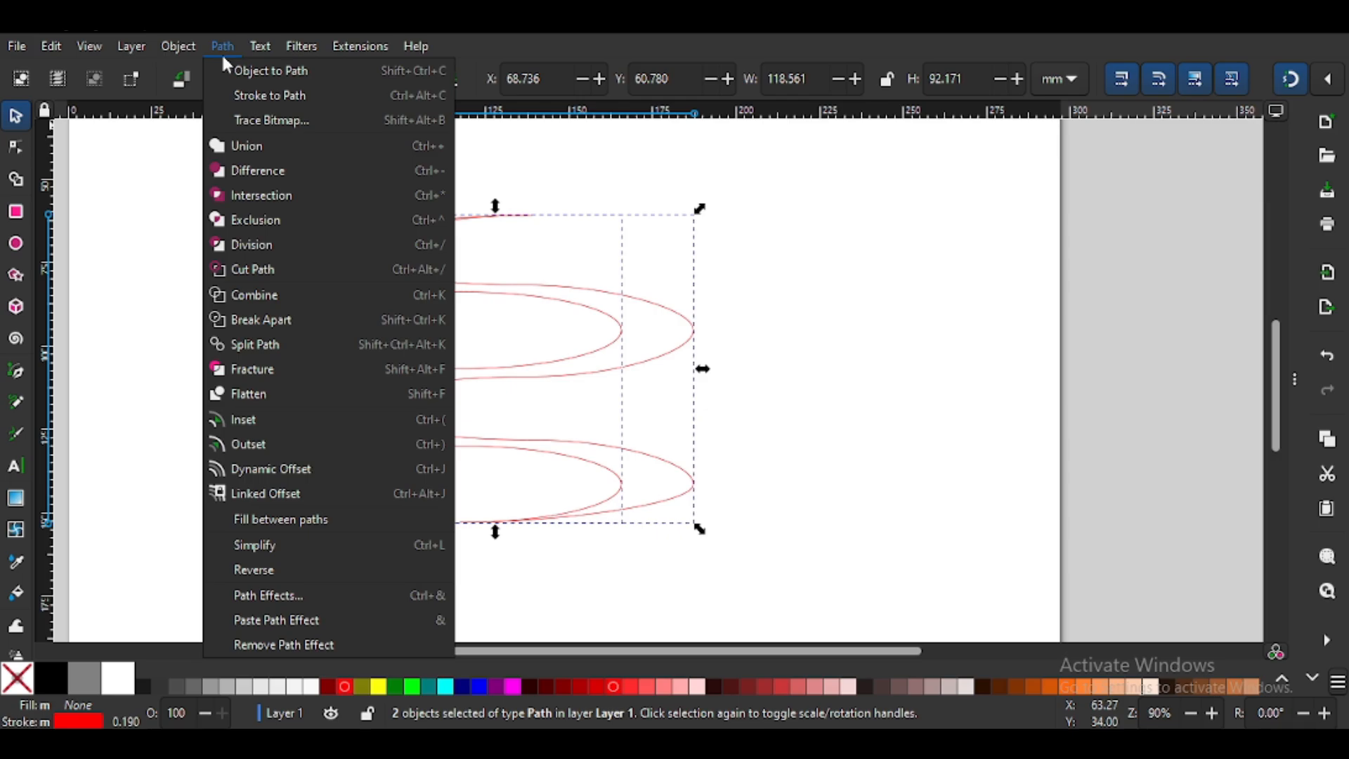
{"action": "left_click", "coordinate": [262, 296]}
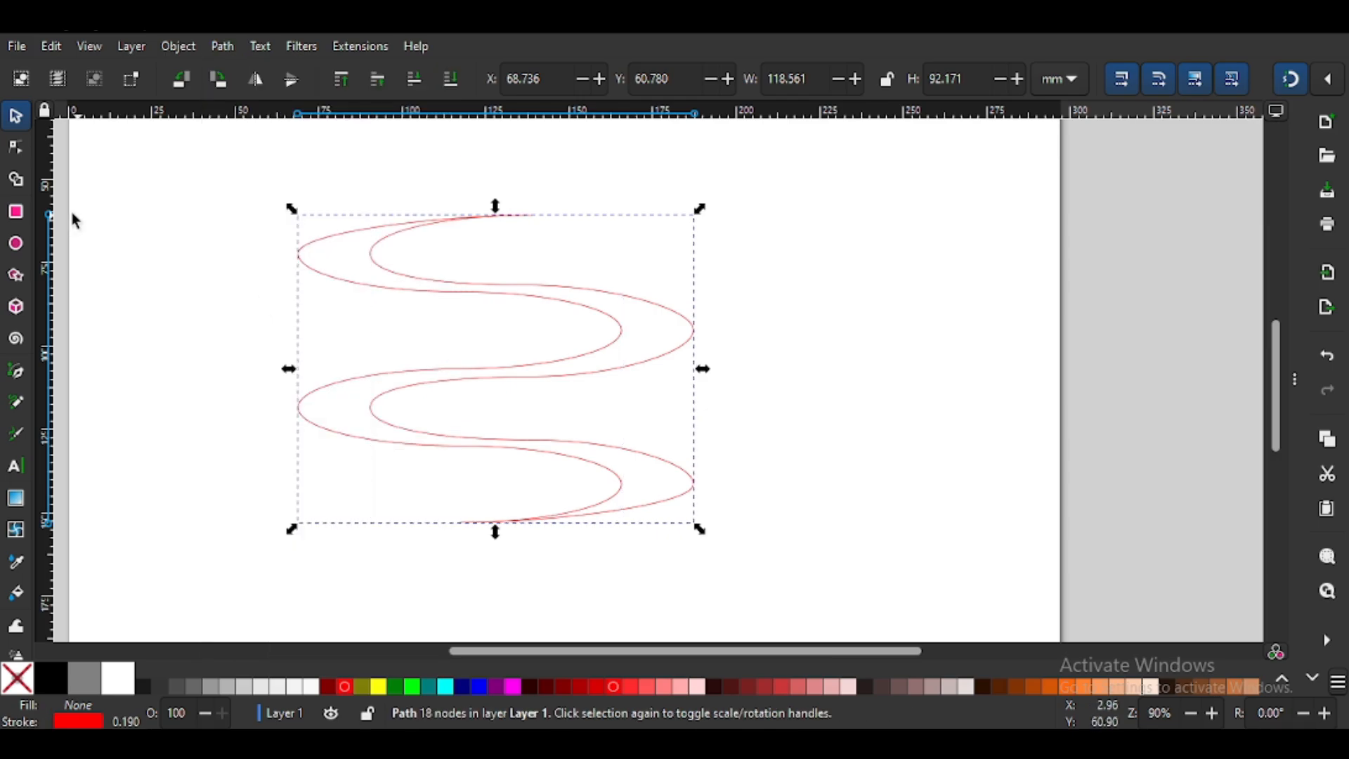
Join the overlapping end nodes at the top and at the bottom of the combined path to close it
{"action": "left_click", "coordinate": [16, 148]}
{"action": "left_click_drag", "start_coordinate": [490, 186], "coordinate": [560, 237]}
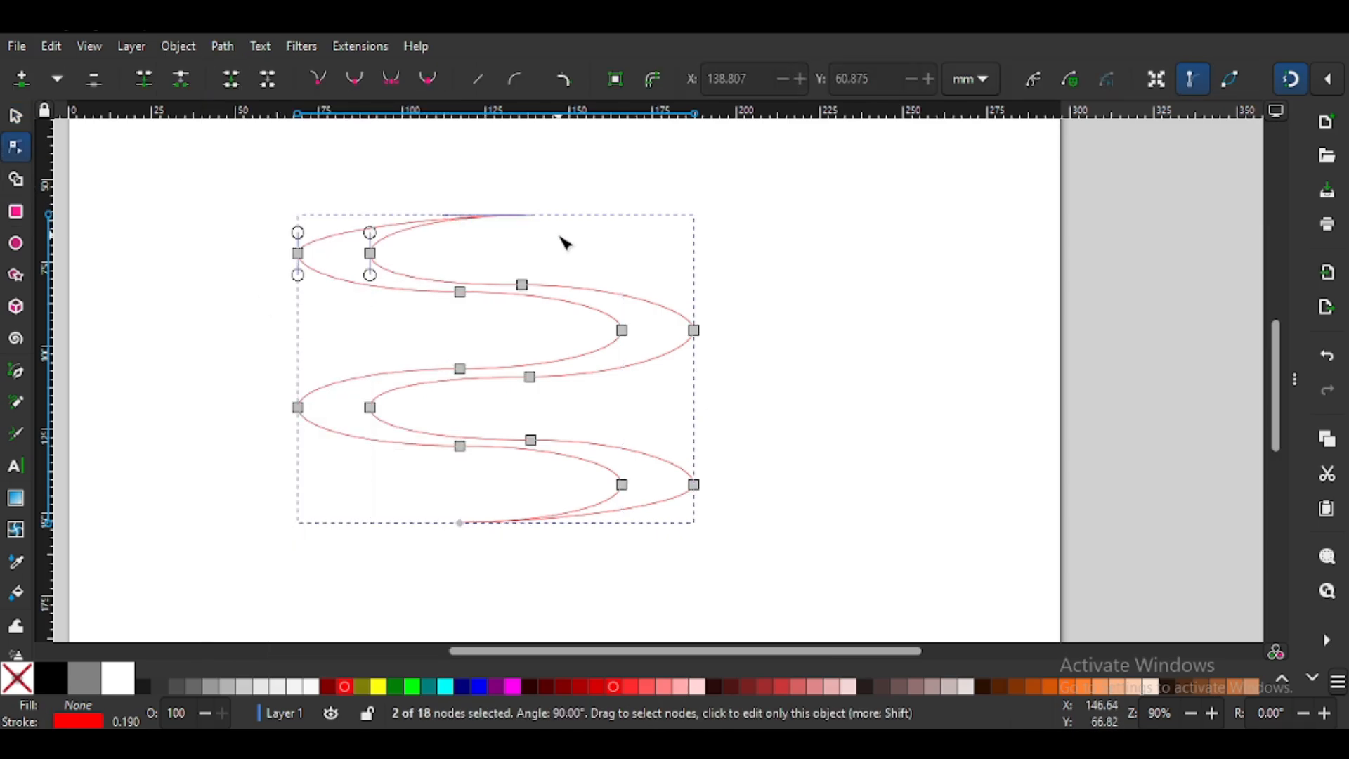
{"action": "left_click", "coordinate": [147, 90]}
{"action": "left_click", "coordinate": [430, 509]}
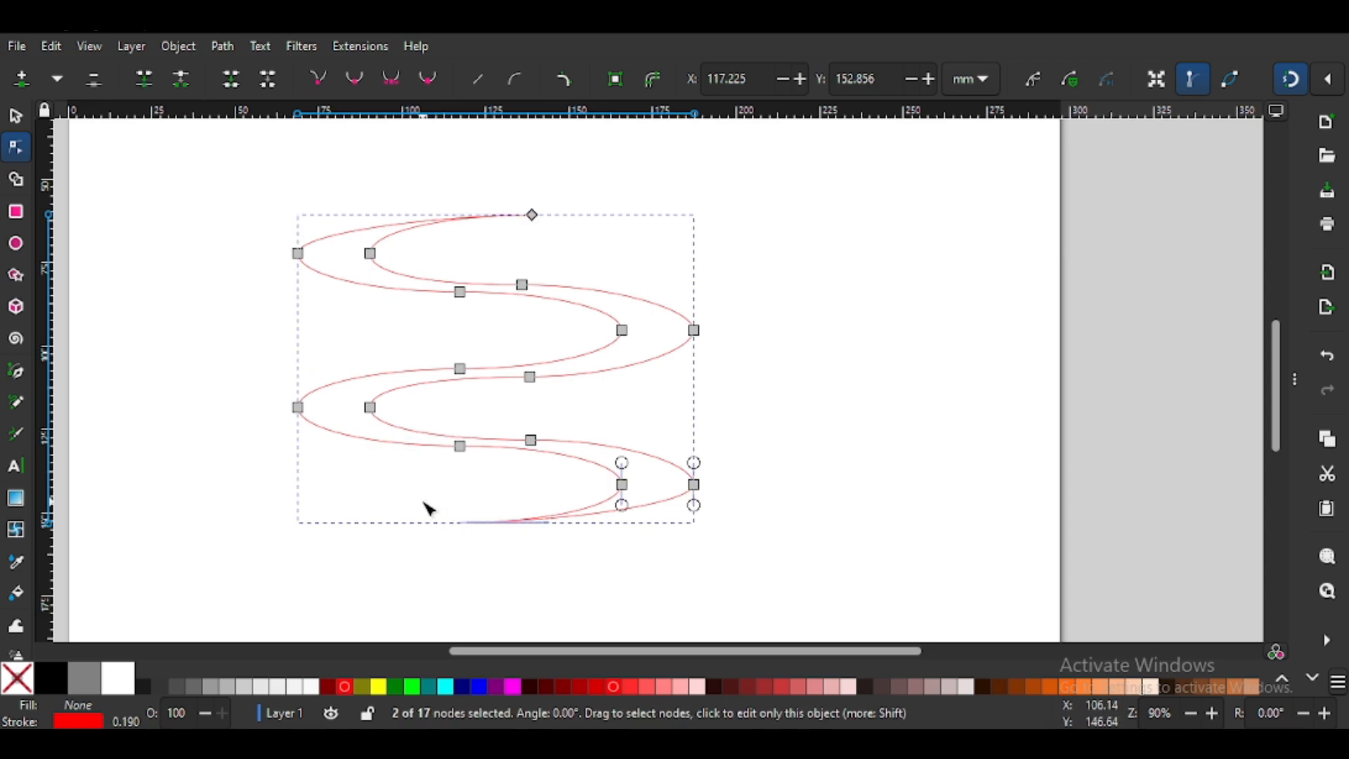
{"action": "left_click", "coordinate": [144, 90]}
Fill the closed wavy ribbon with dark red and remove its stroke
{"action": "left_click", "coordinate": [17, 114]}
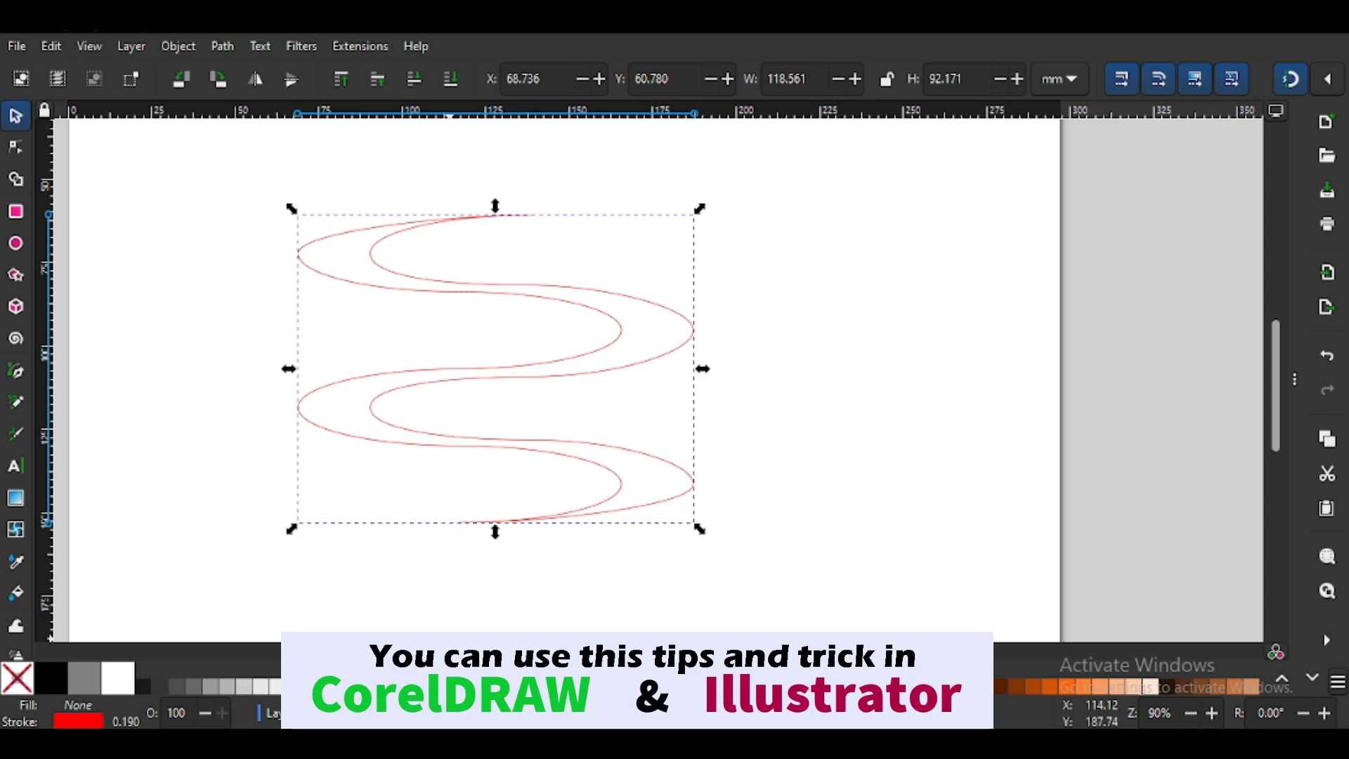
{"action": "left_click", "coordinate": [327, 686]}
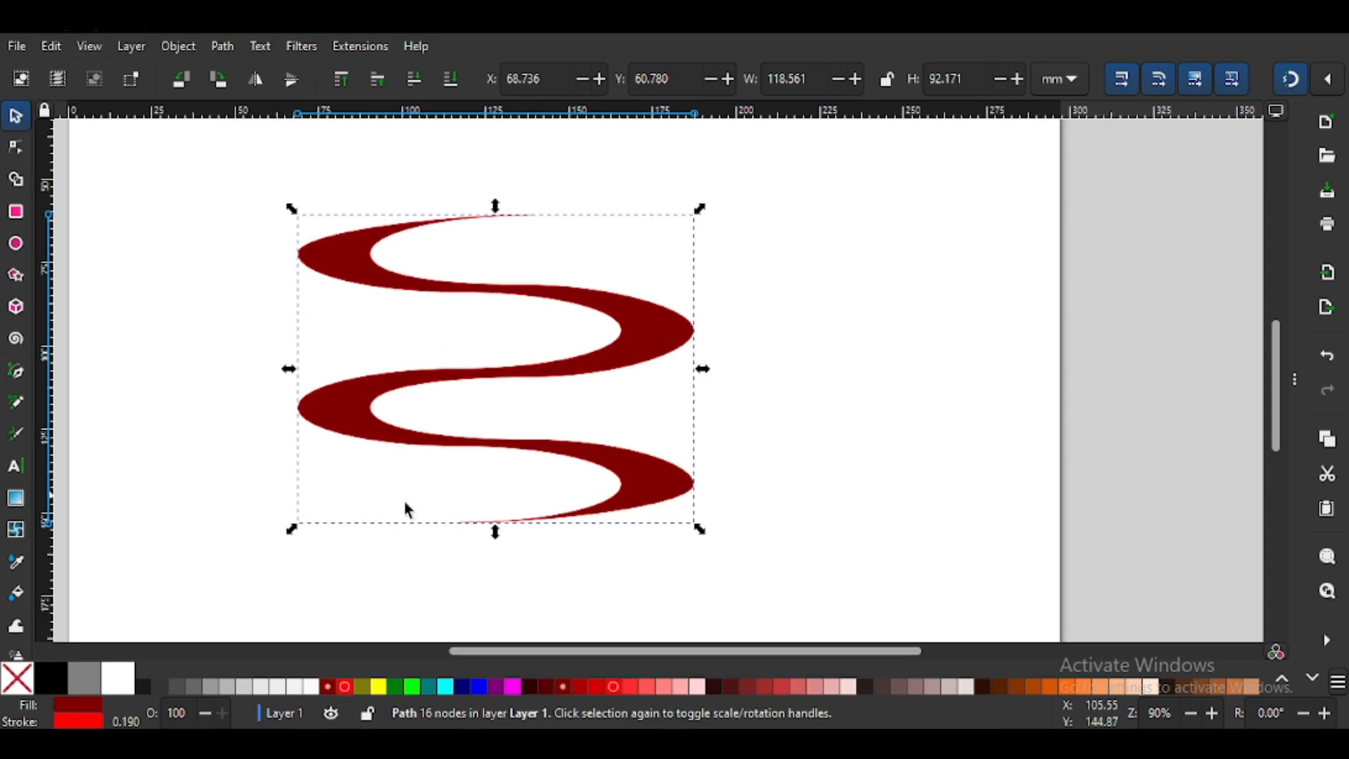
{"action": "left_click", "coordinate": [18, 687], "text": "shift"}
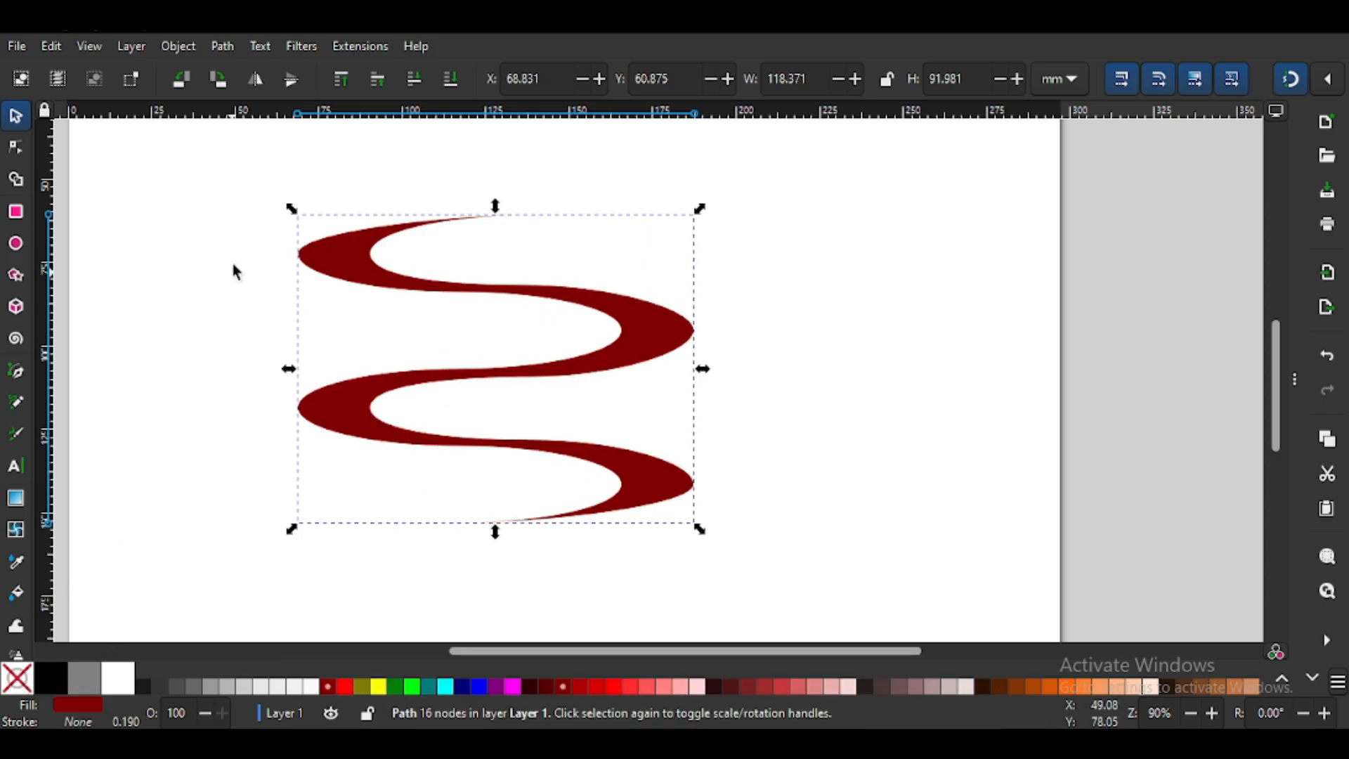
{"action": "left_click", "coordinate": [748, 437]}
Draw a circle about 91 mm in diameter beside the ribbon and fill it green
{"action": "left_click", "coordinate": [18, 246]}
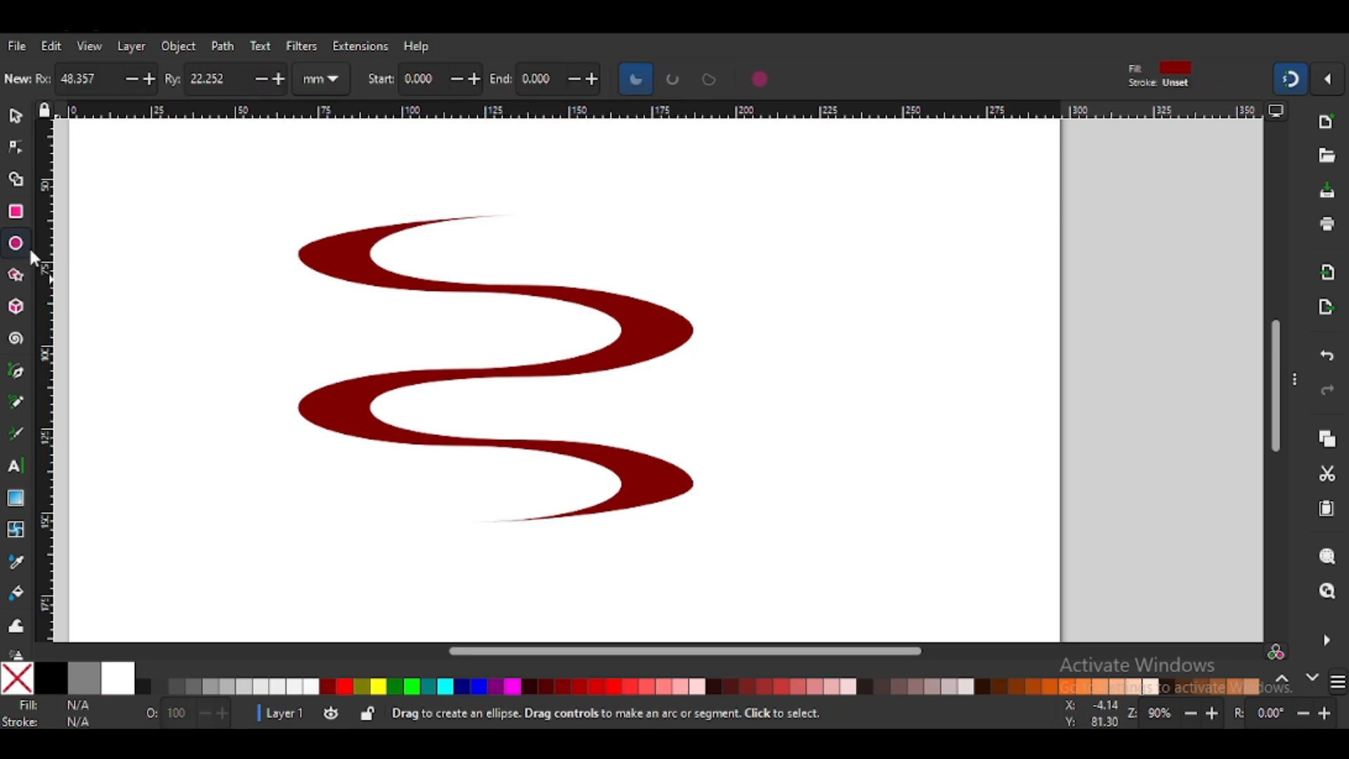
{"action": "left_click_drag", "start_coordinate": [749, 320], "coordinate": [937, 475]}
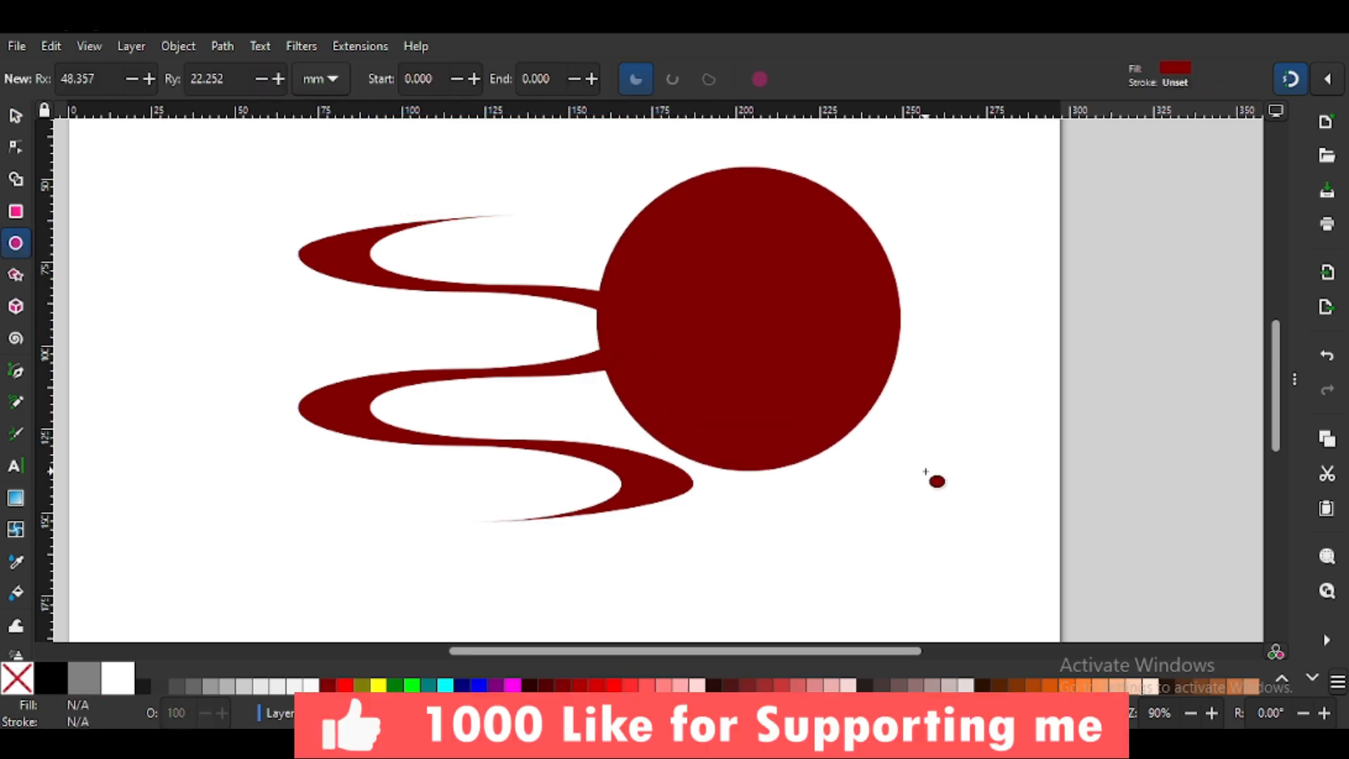
{"action": "left_click", "coordinate": [396, 686]}
{"action": "left_click", "coordinate": [15, 116]}
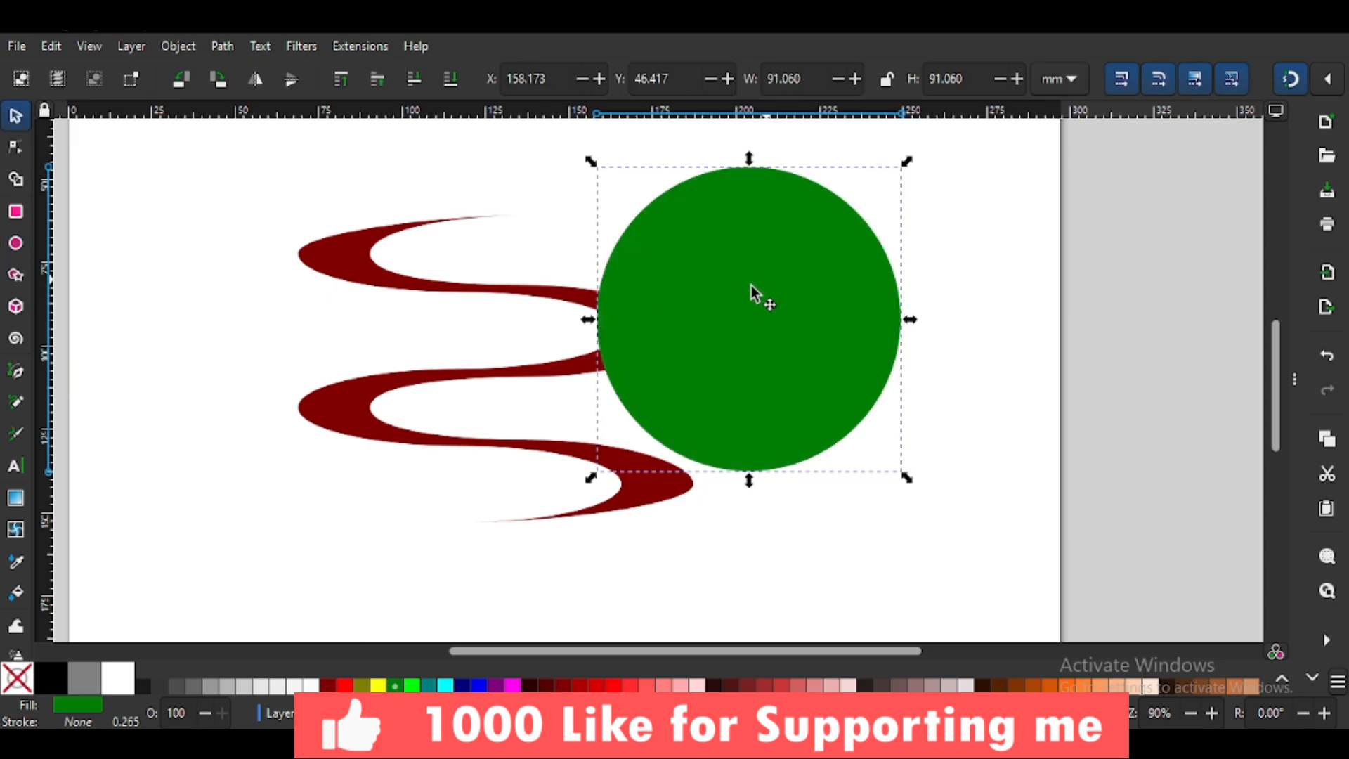
Move the green circle over the middle of the ribbon and lower it to the bottom of the stack
{"action": "left_click_drag", "start_coordinate": [750, 285], "coordinate": [506, 323]}
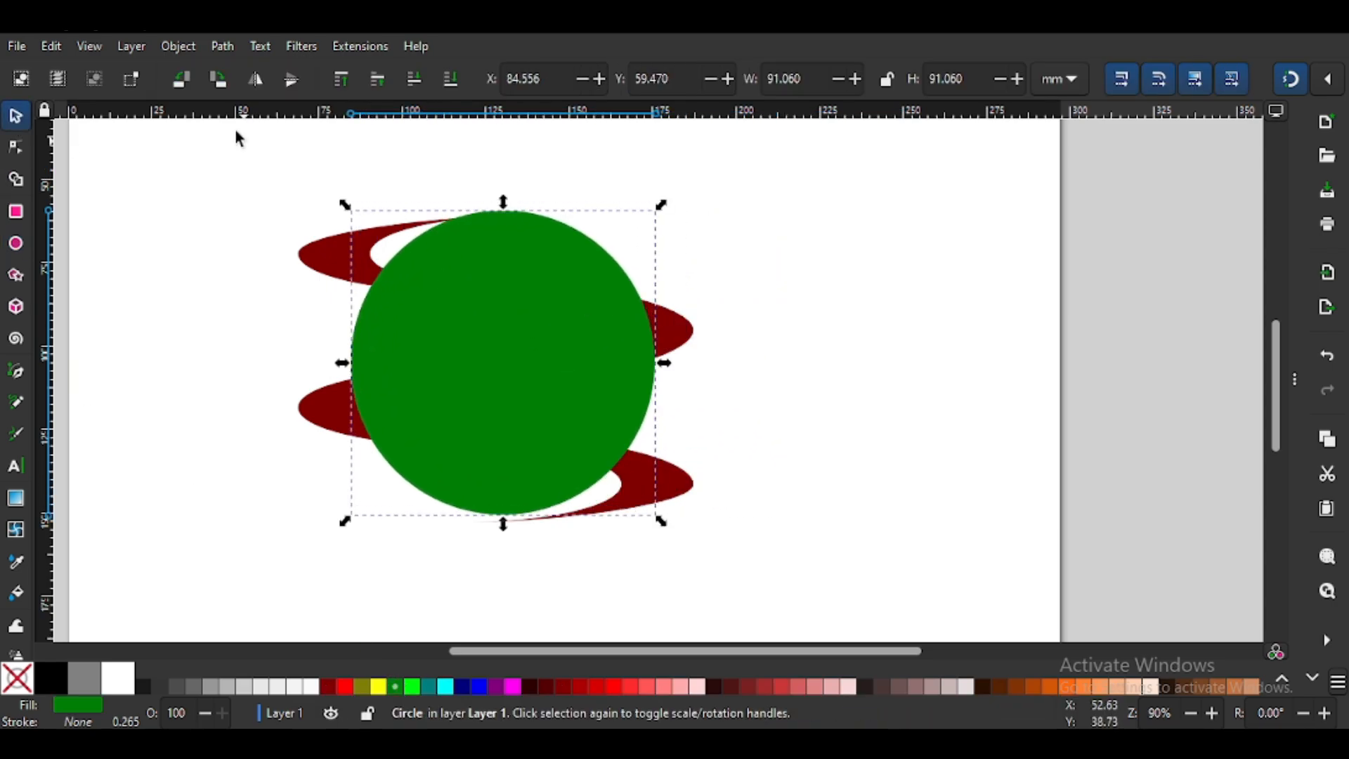
{"action": "left_click", "coordinate": [176, 48]}
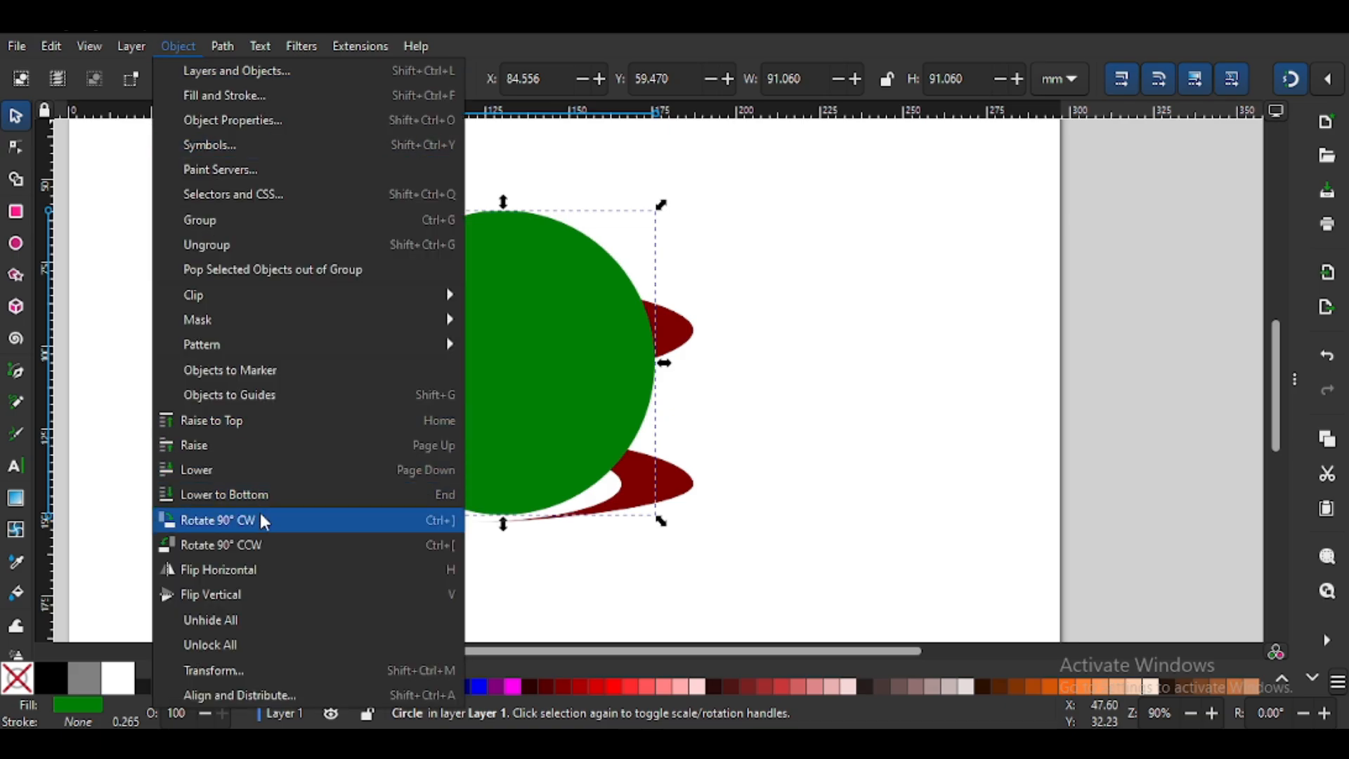
{"action": "left_click", "coordinate": [246, 500]}
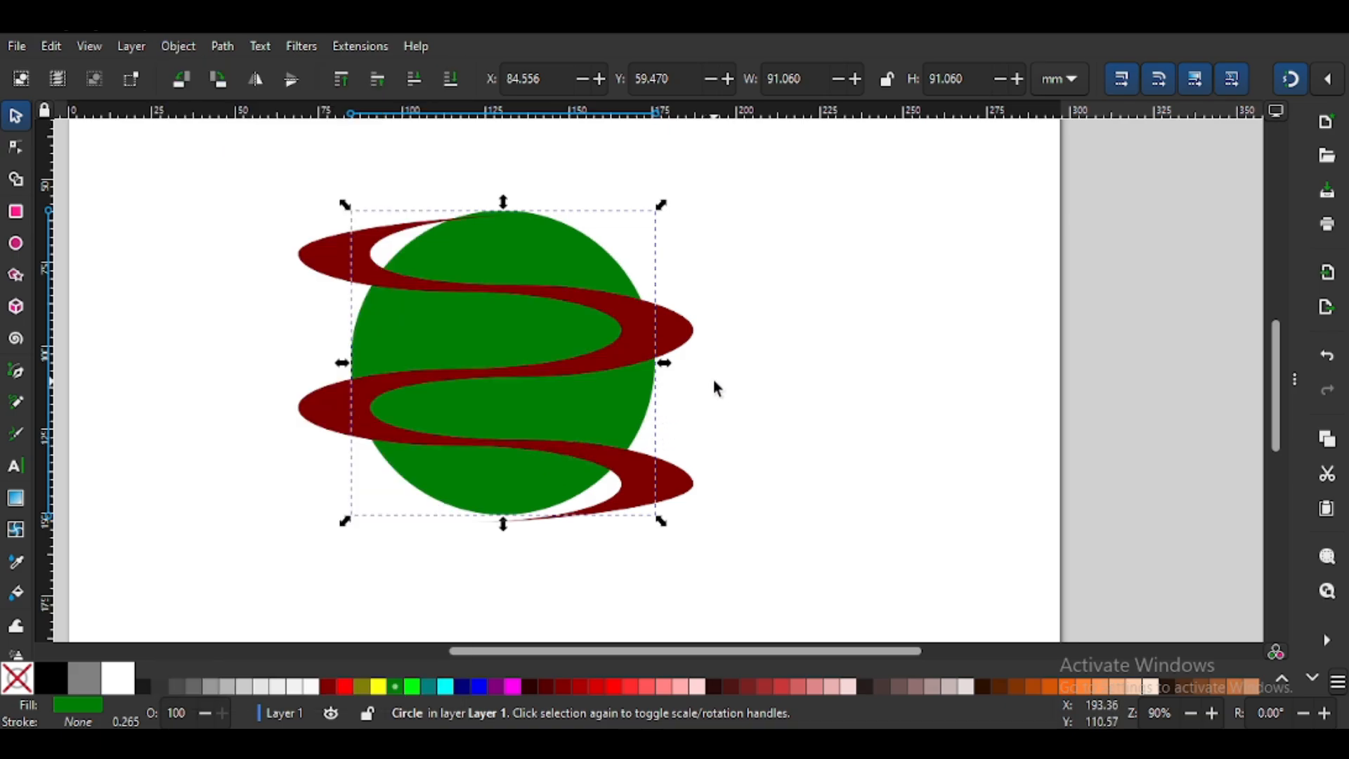
Shift the dark red ribbon about 9 mm to the right over the circle
{"action": "left_click", "coordinate": [738, 324]}
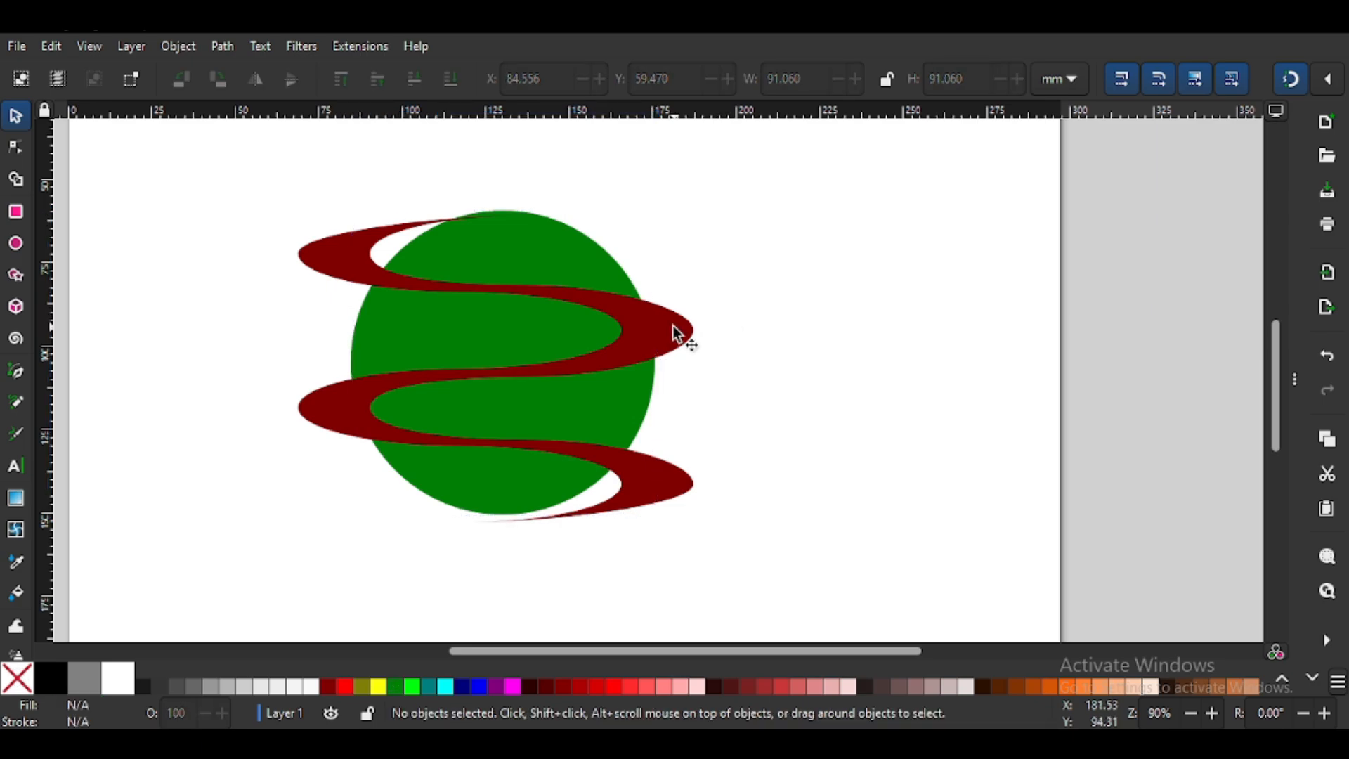
{"action": "left_click", "coordinate": [673, 326]}
{"action": "left_click_drag", "start_coordinate": [661, 330], "coordinate": [682, 329]}
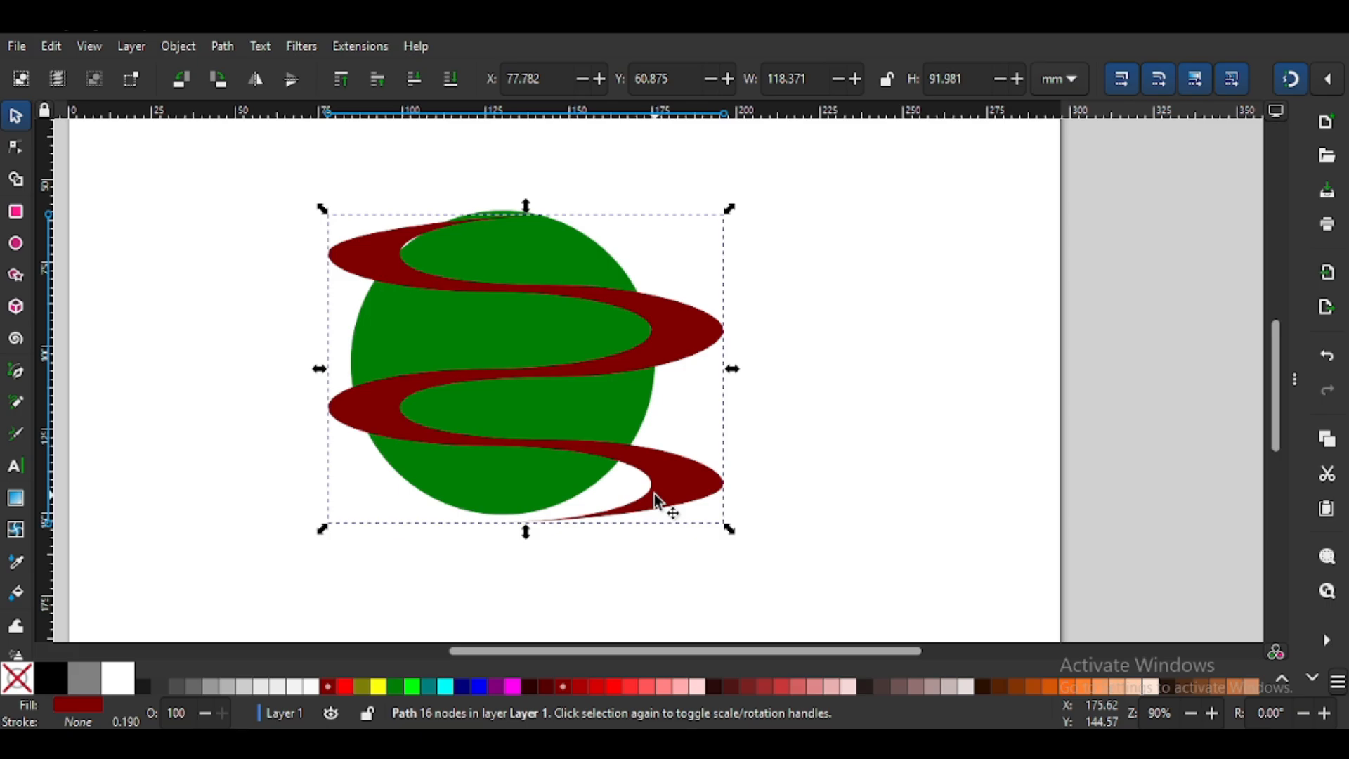
Select the ribbon and the circle together and set their opacity to 65%
{"action": "left_click", "coordinate": [650, 411], "text": "shift"}
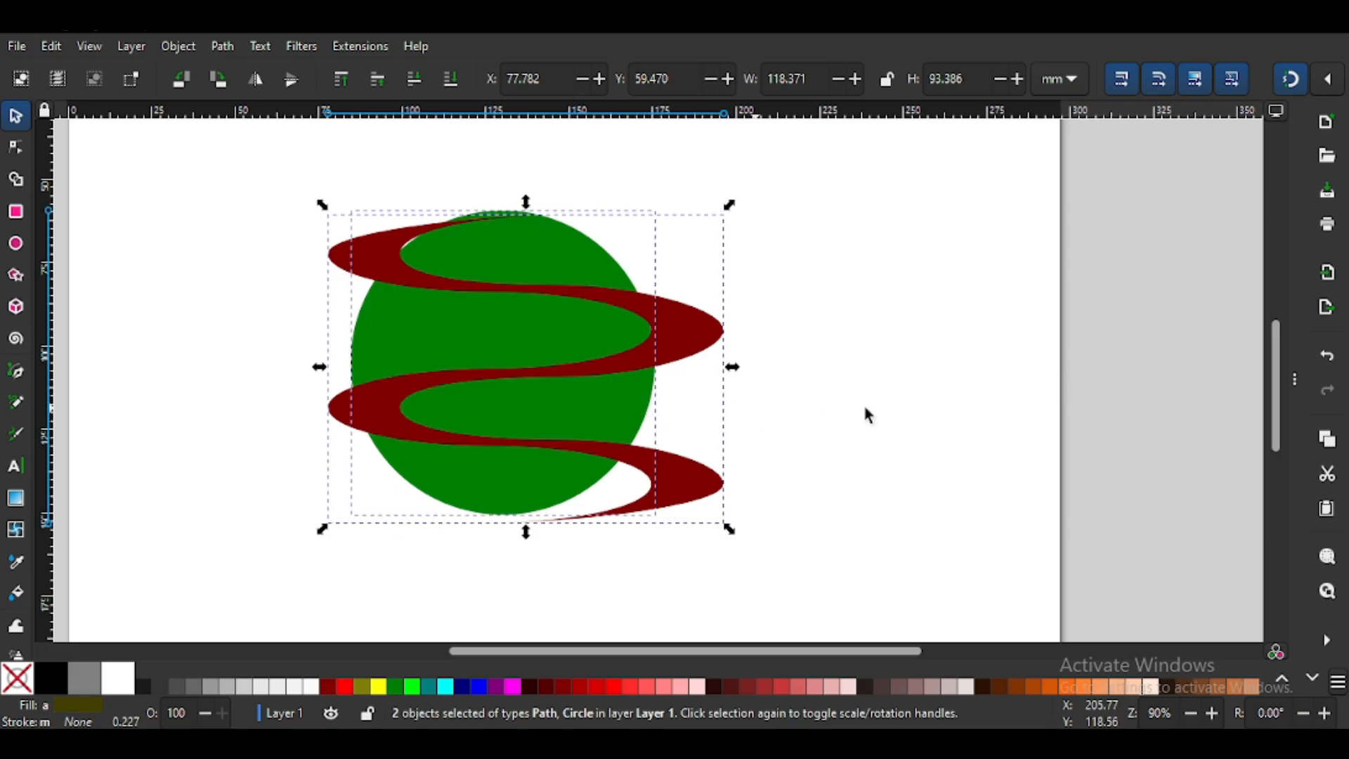
{"action": "left_click", "coordinate": [1290, 381]}
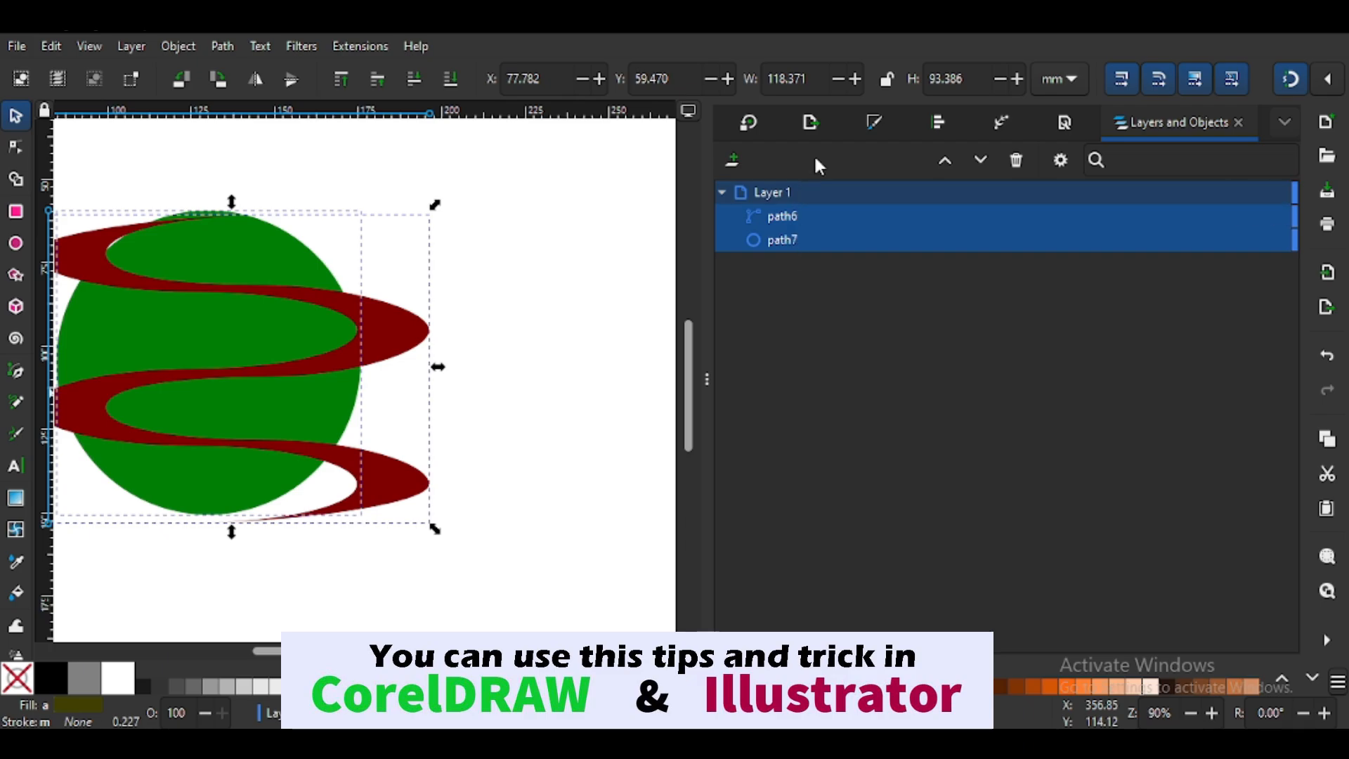
{"action": "left_click", "coordinate": [873, 125]}
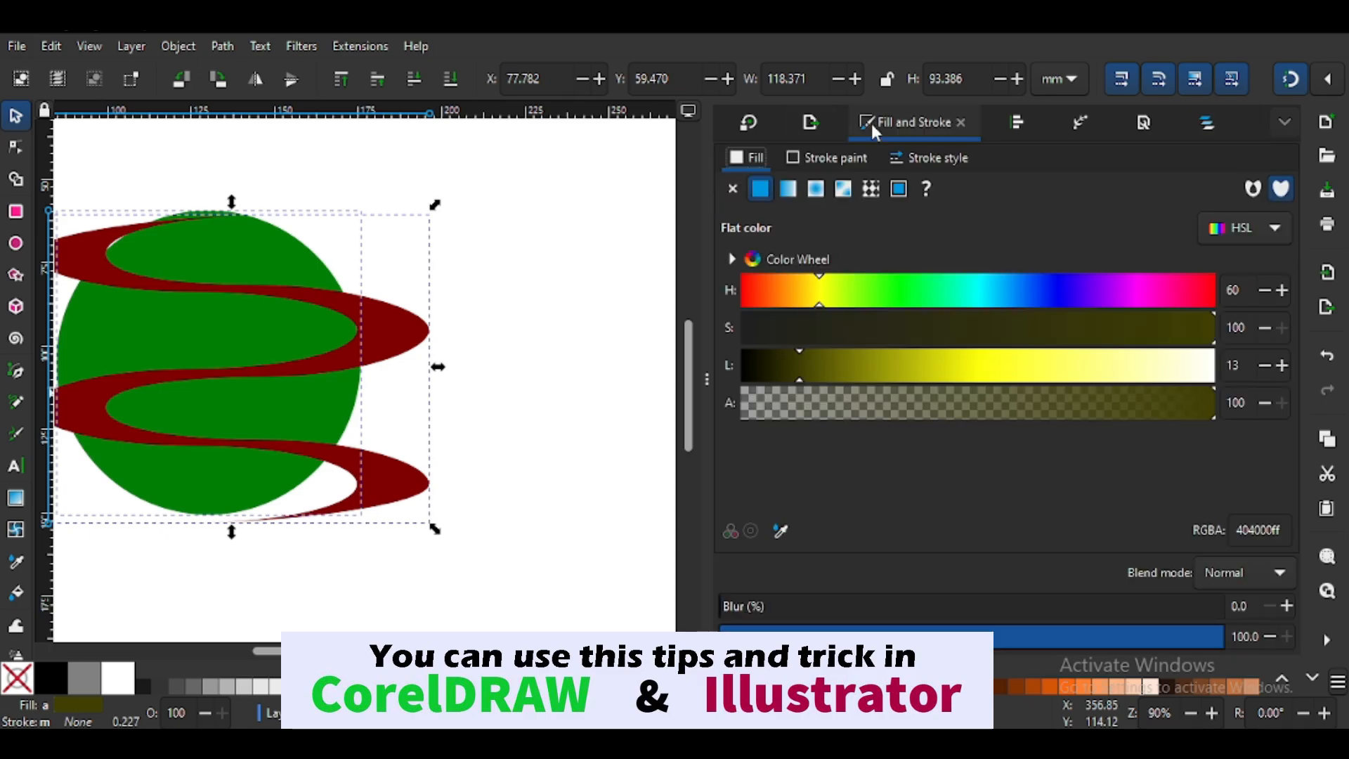
{"action": "left_click", "coordinate": [1045, 641]}
{"action": "left_click", "coordinate": [709, 376]}
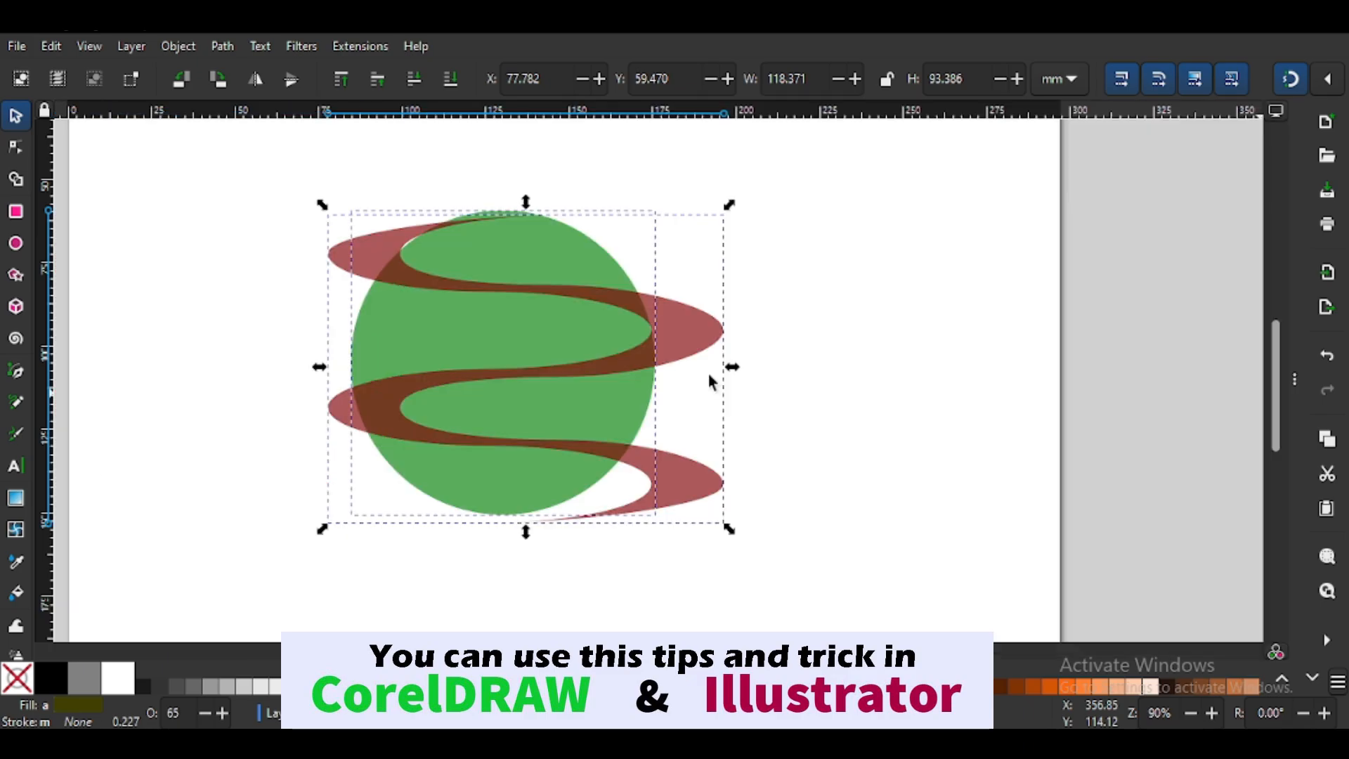
{"action": "left_click", "coordinate": [762, 401]}
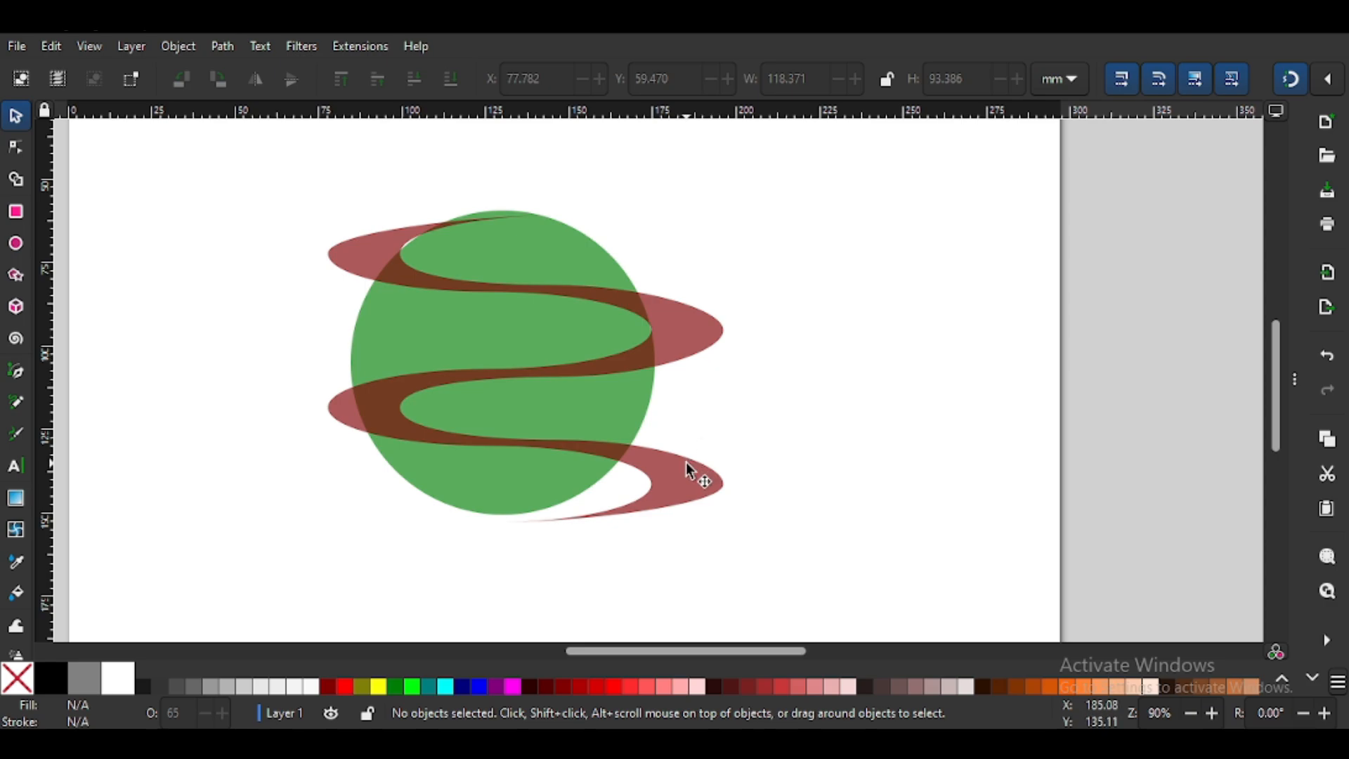
Move the ribbon up about 2.5 mm and slightly left to centre it over the circle
{"action": "left_click", "coordinate": [685, 336]}
{"action": "left_click_drag", "start_coordinate": [688, 335], "coordinate": [680, 313]}
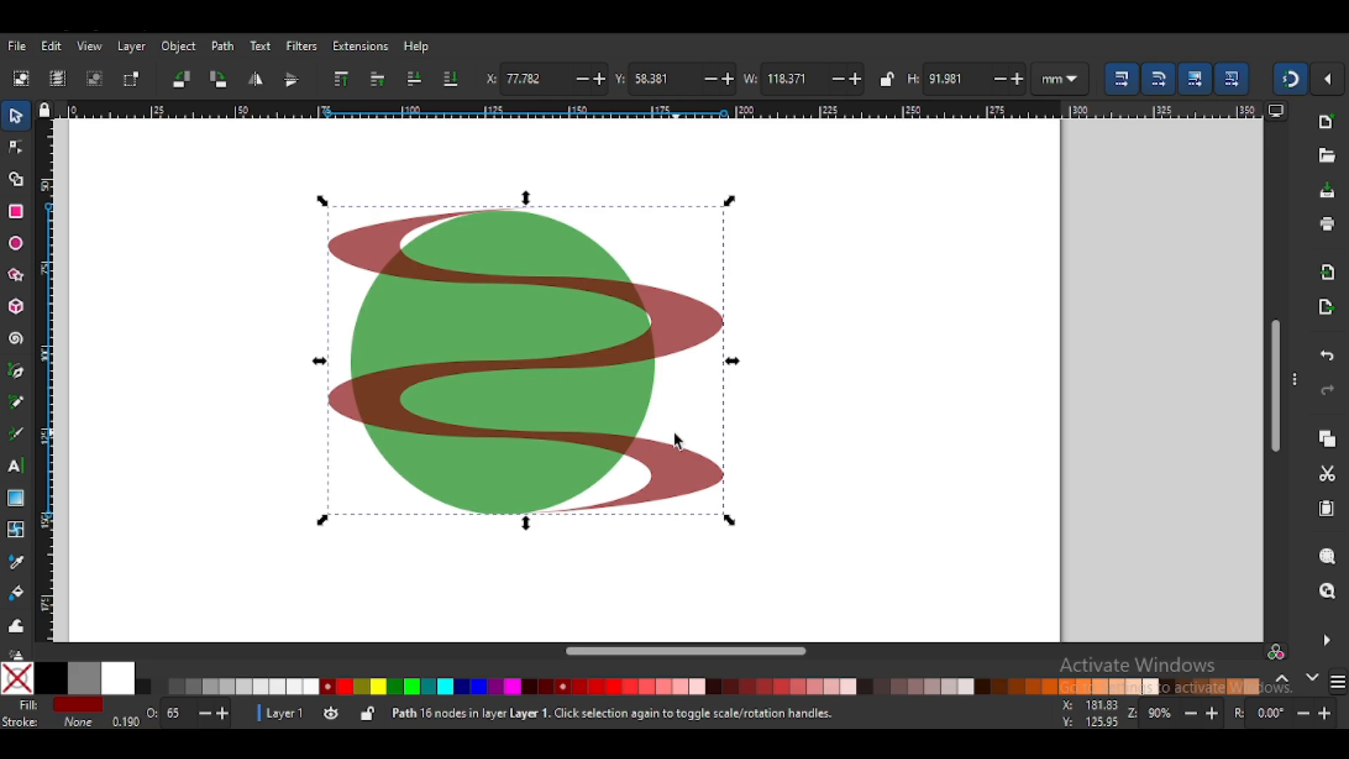
{"action": "left_click_drag", "start_coordinate": [681, 472], "coordinate": [666, 466]}
Move the ribbon's upper-left inner node onto the circle's edge as a corner node and bend its upper handle inward, inside the circle
{"action": "key", "text": "z"}
{"action": "left_click_drag", "start_coordinate": [262, 187], "coordinate": [724, 404]}
{"action": "left_click", "coordinate": [13, 146]}
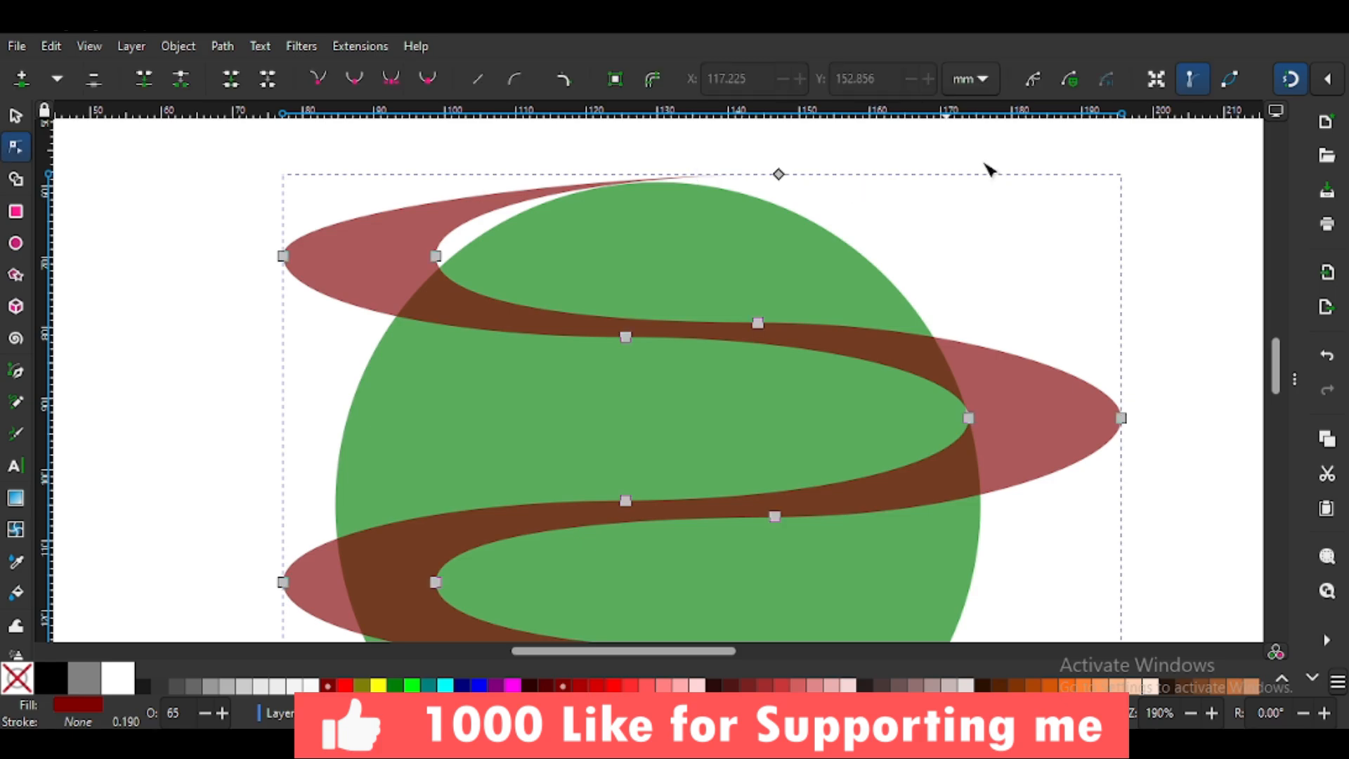
{"action": "left_click", "coordinate": [437, 257]}
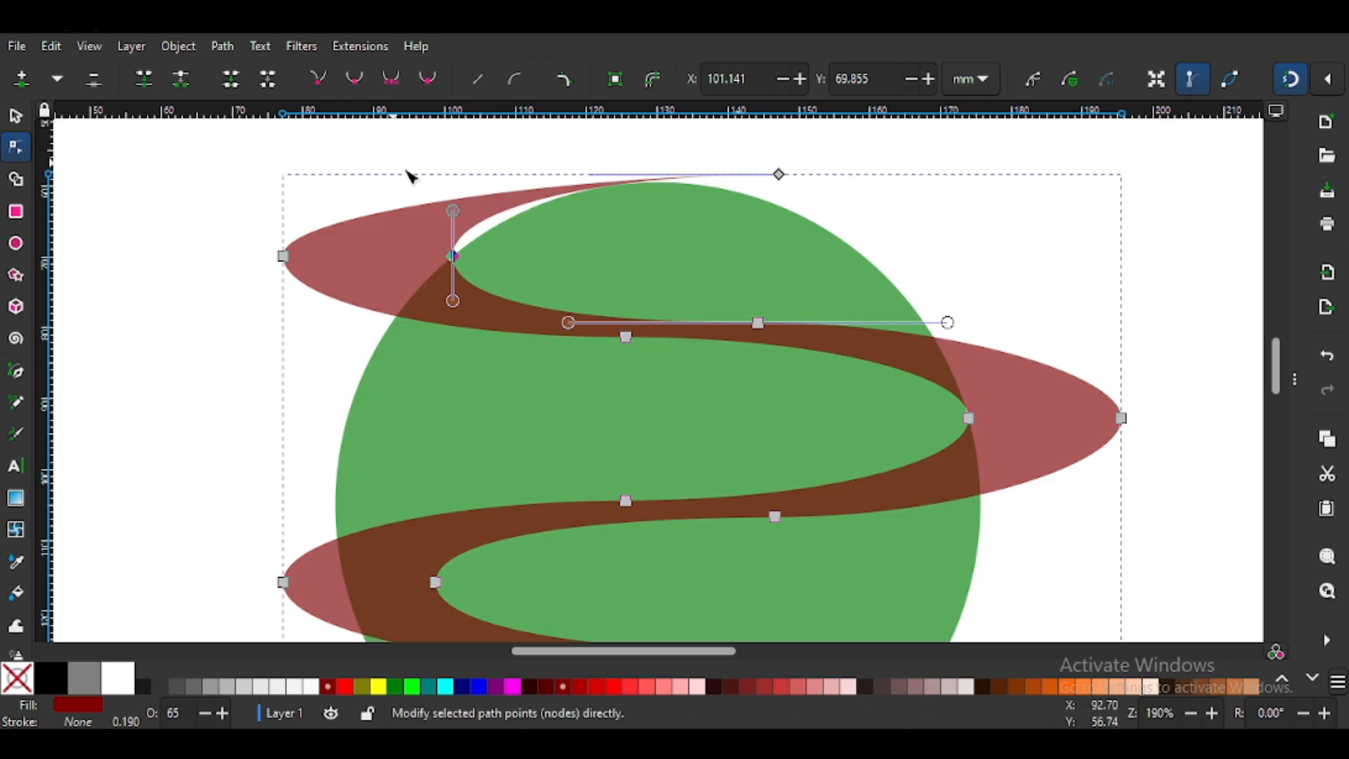
{"action": "left_click_drag", "start_coordinate": [454, 212], "coordinate": [520, 242]}
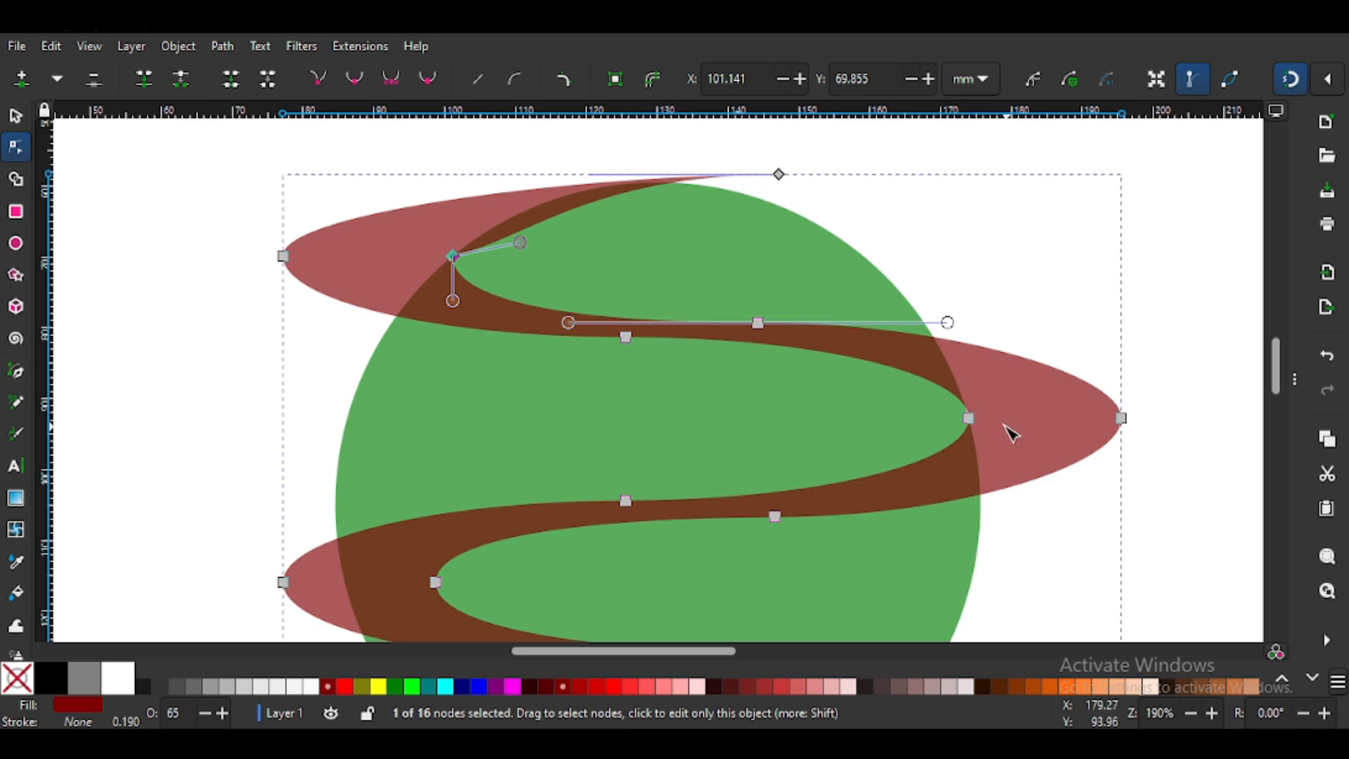
Turn the ribbon's inner node at the right bend into a corner and pull its lower handle inward to straighten the curve below
{"action": "left_click", "coordinate": [969, 419]}
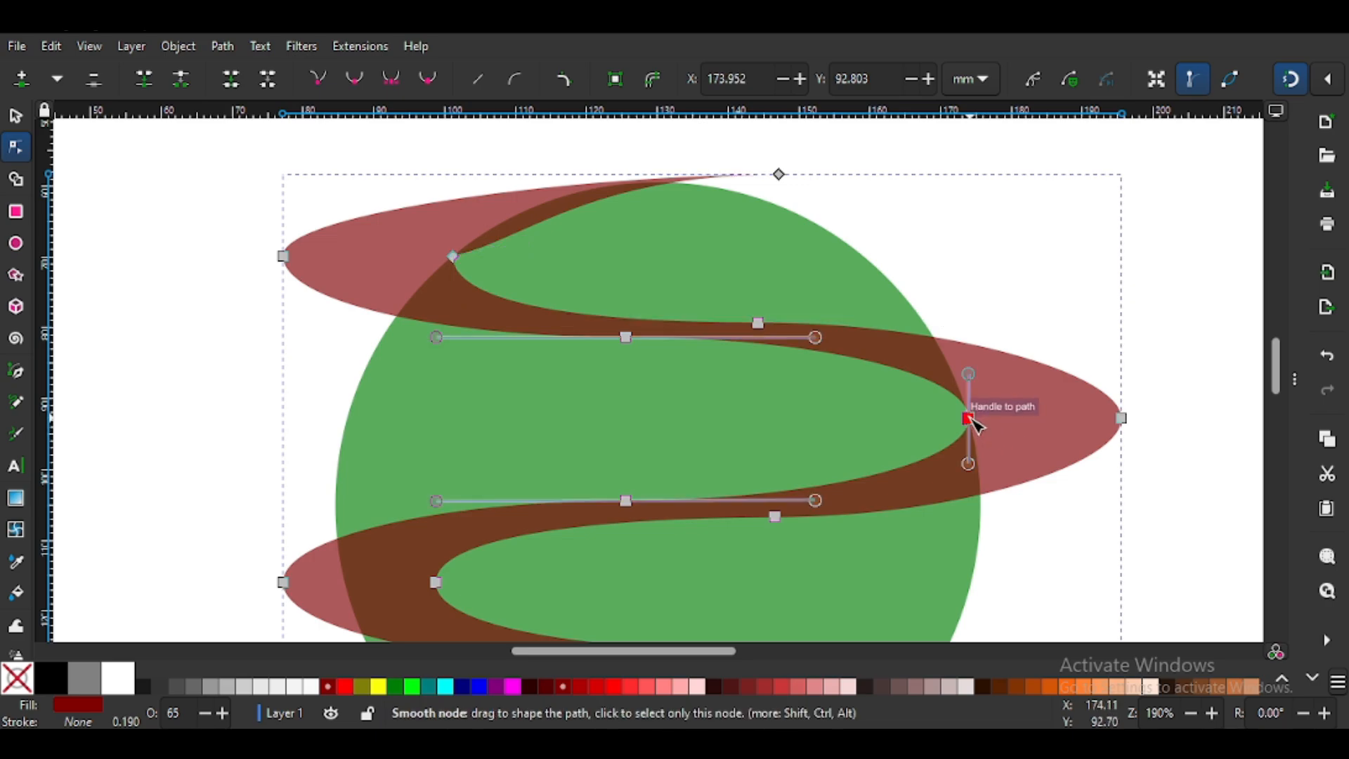
{"action": "left_click_drag", "start_coordinate": [969, 419], "coordinate": [973, 413]}
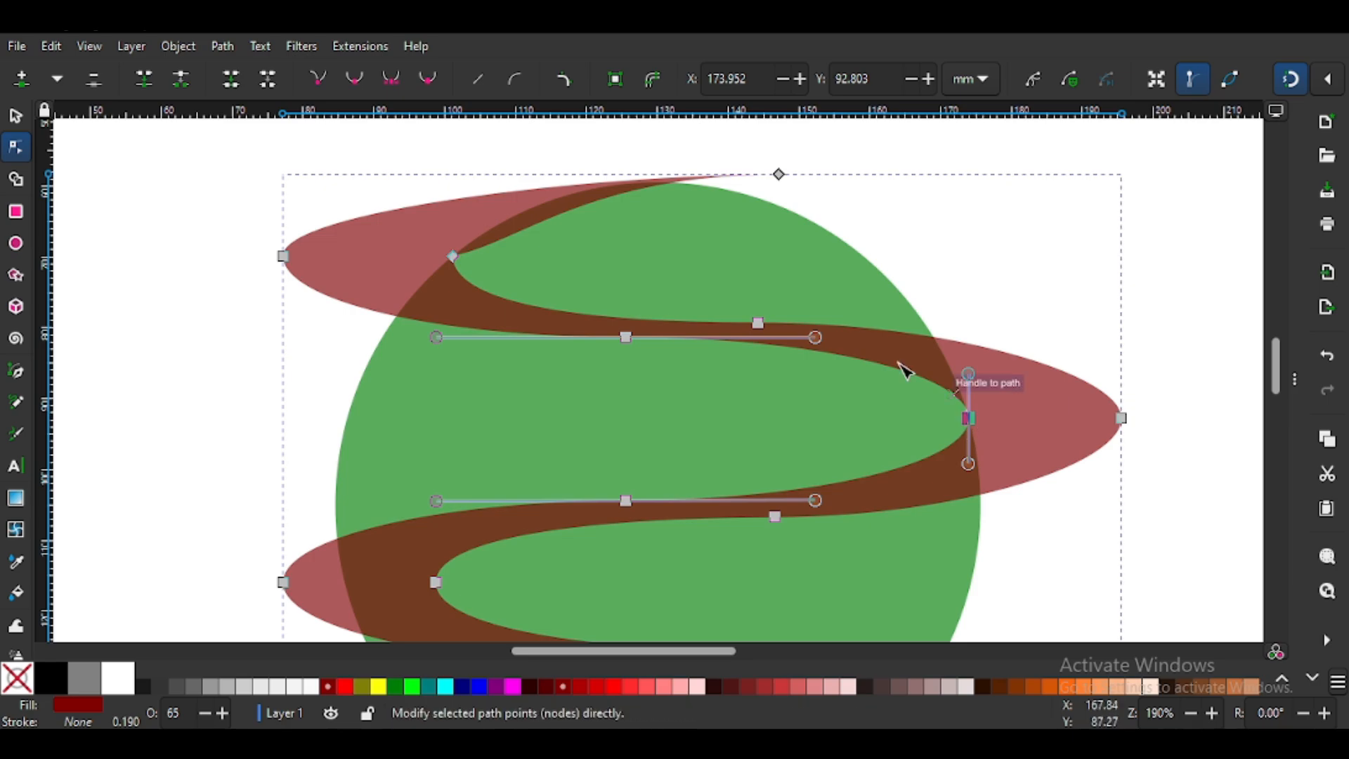
{"action": "left_click", "coordinate": [319, 81]}
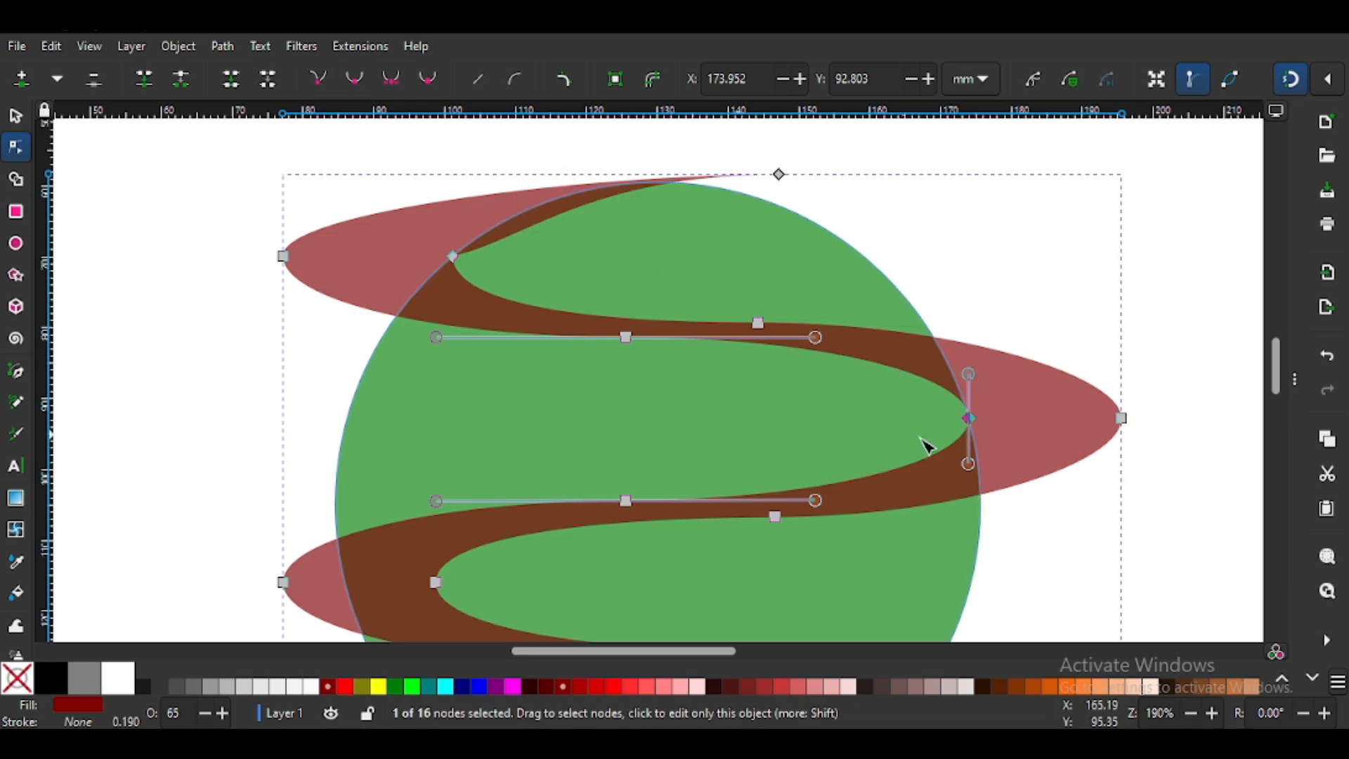
{"action": "left_click_drag", "start_coordinate": [967, 462], "coordinate": [917, 466]}
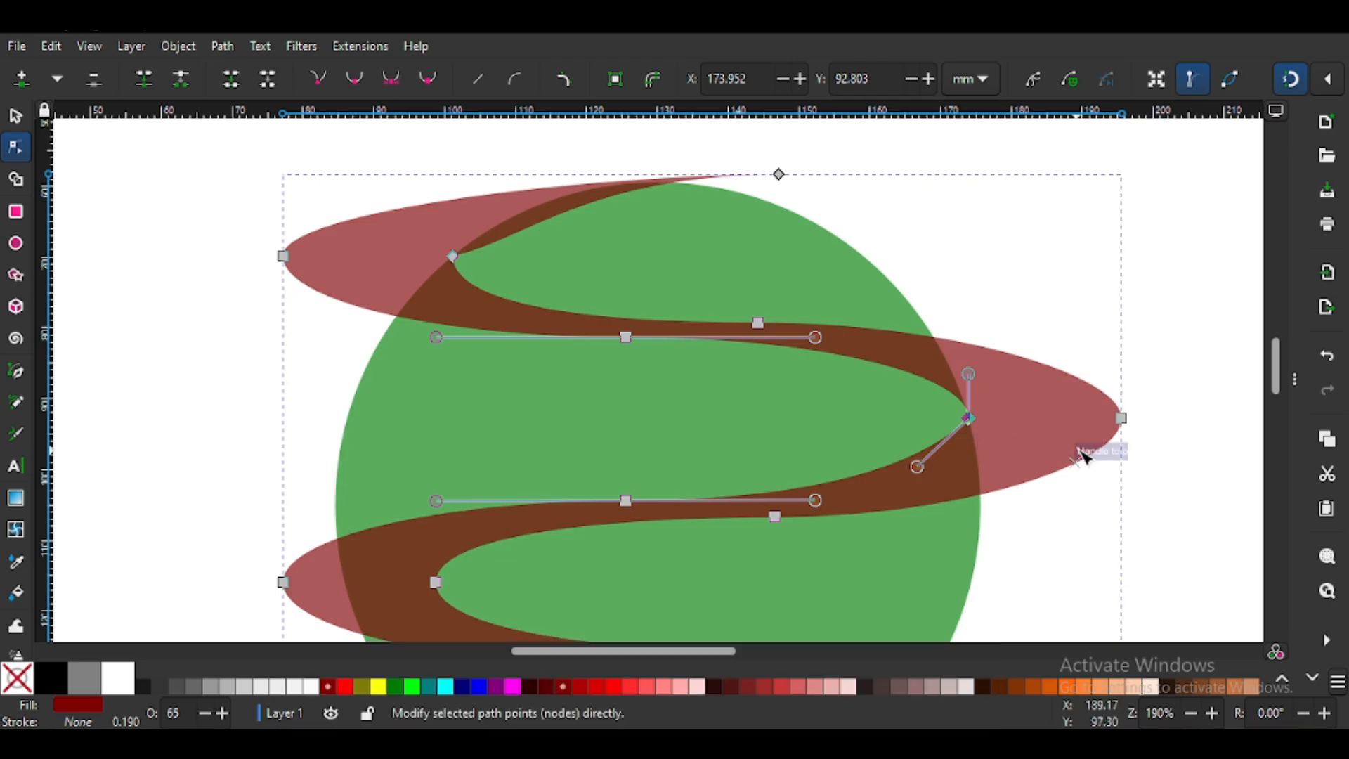
{"action": "key", "text": "Escape"}
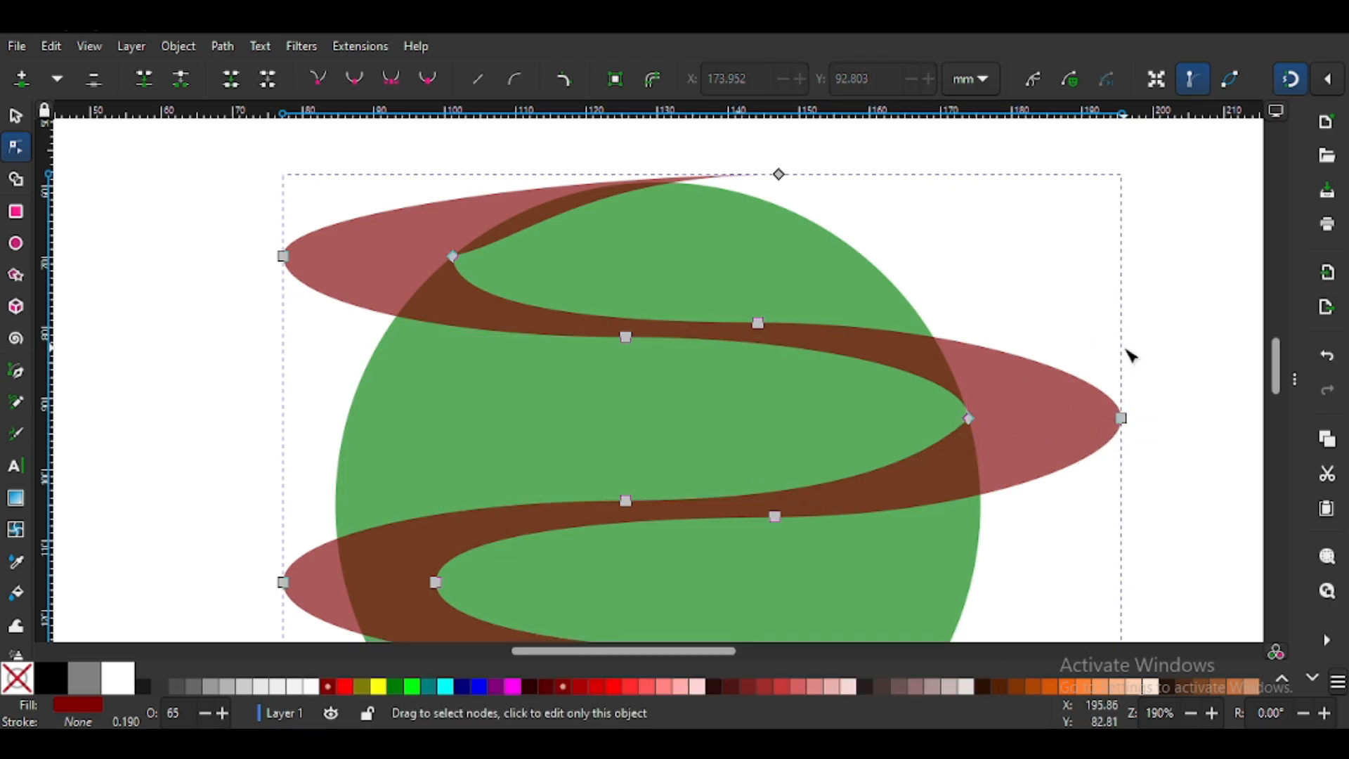
{"action": "left_click", "coordinate": [971, 421]}
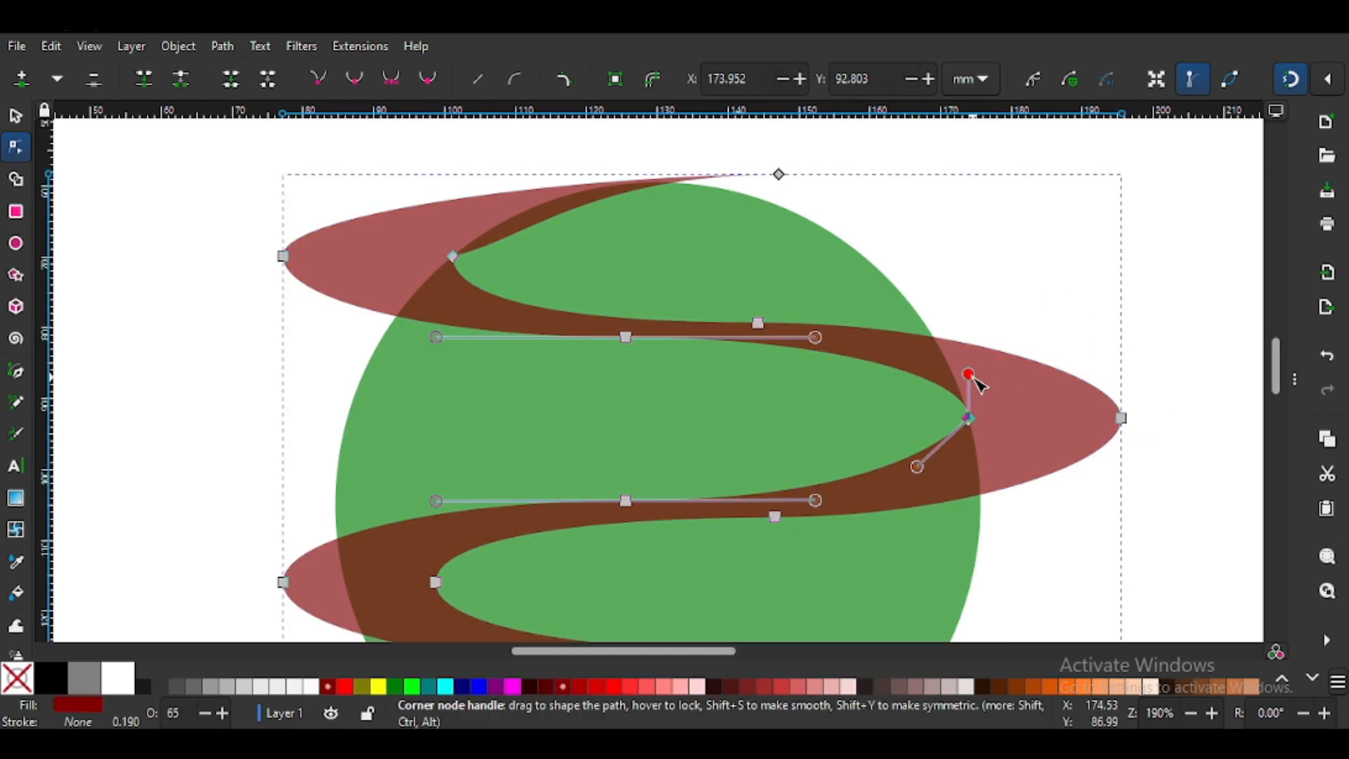
{"action": "left_click_drag", "start_coordinate": [970, 375], "coordinate": [1020, 469]}
{"action": "left_click", "coordinate": [1060, 293]}
{"action": "key", "text": "z"}
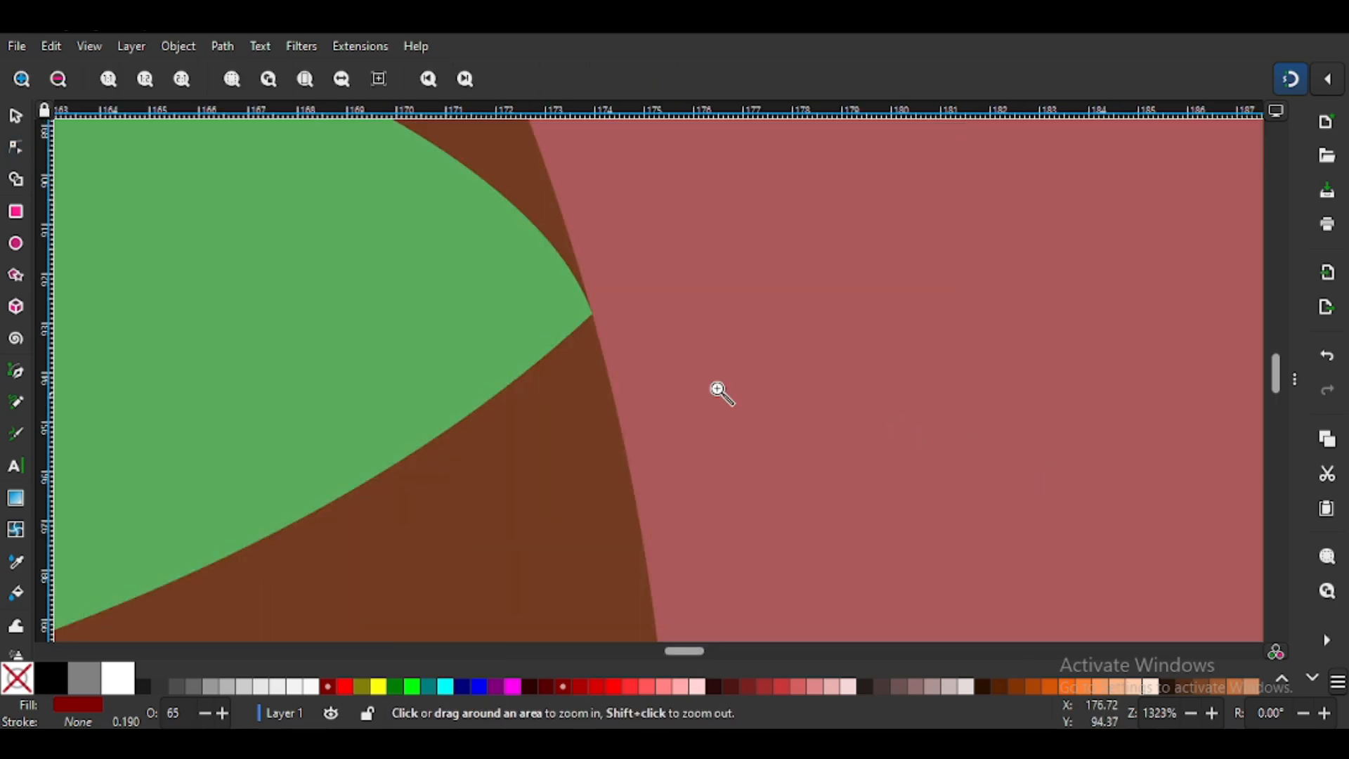
{"action": "scroll", "coordinate": [639, 373], "scroll_direction": "down", "scroll_amount": 7}
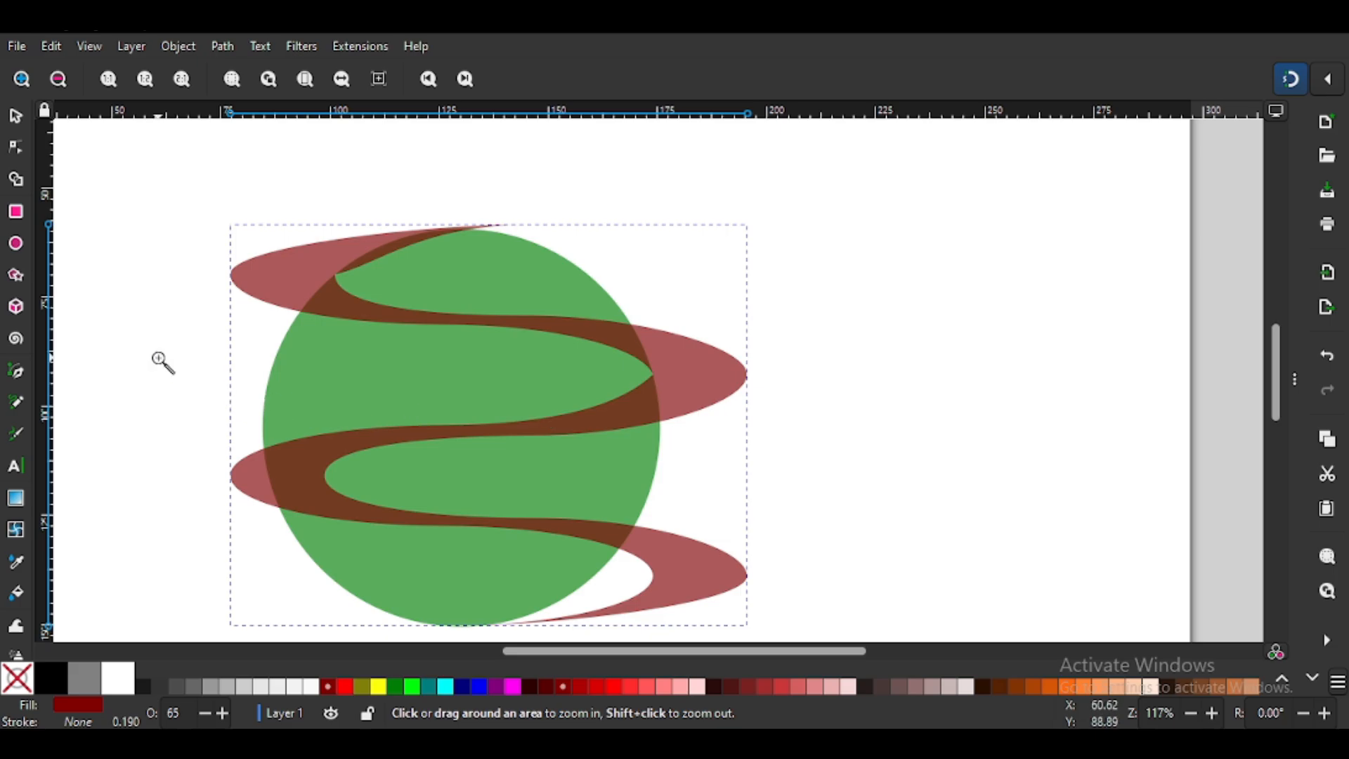
Shift both nodes of the ribbon's lower-left bend about 13 mm left so the inner one meets the circle's edge
{"action": "left_click_drag", "start_coordinate": [161, 359], "coordinate": [750, 634]}
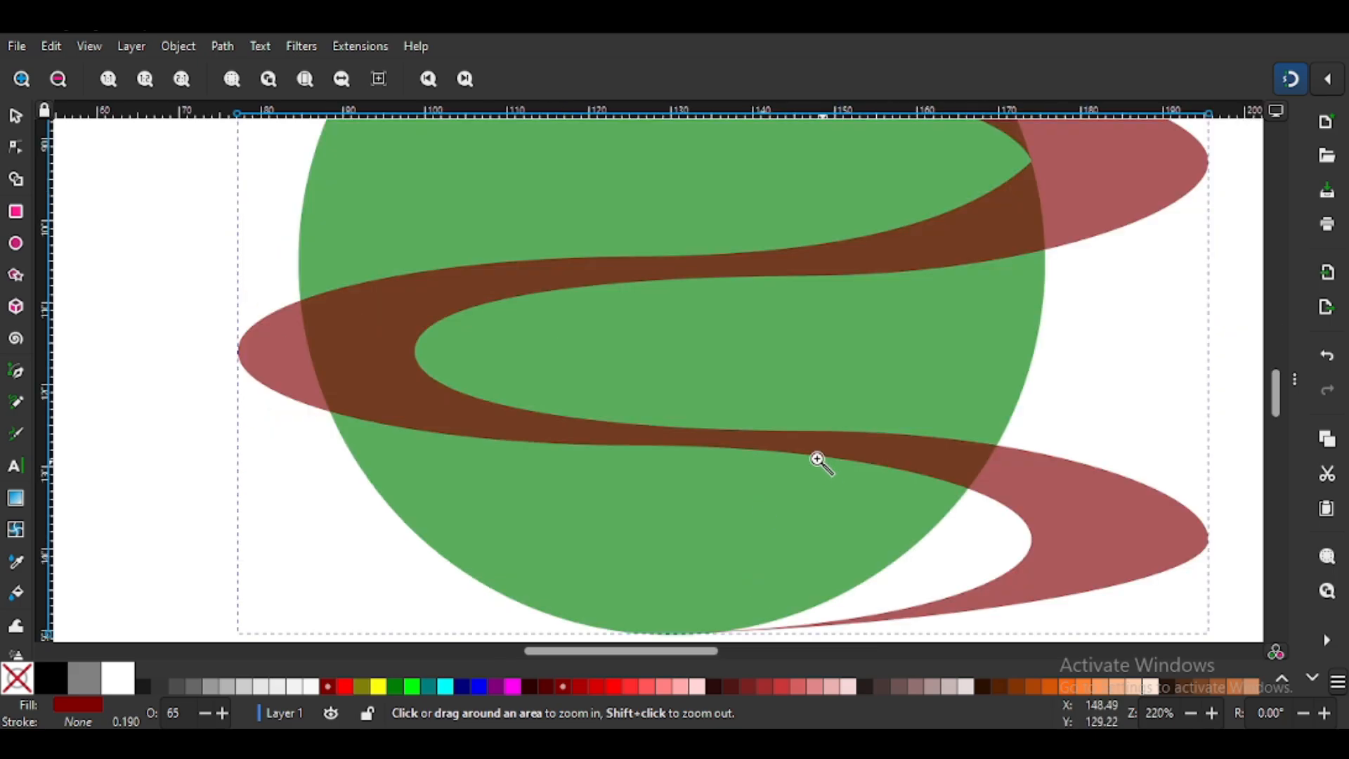
{"action": "left_click", "coordinate": [16, 147]}
{"action": "left_click_drag", "start_coordinate": [156, 258], "coordinate": [464, 421]}
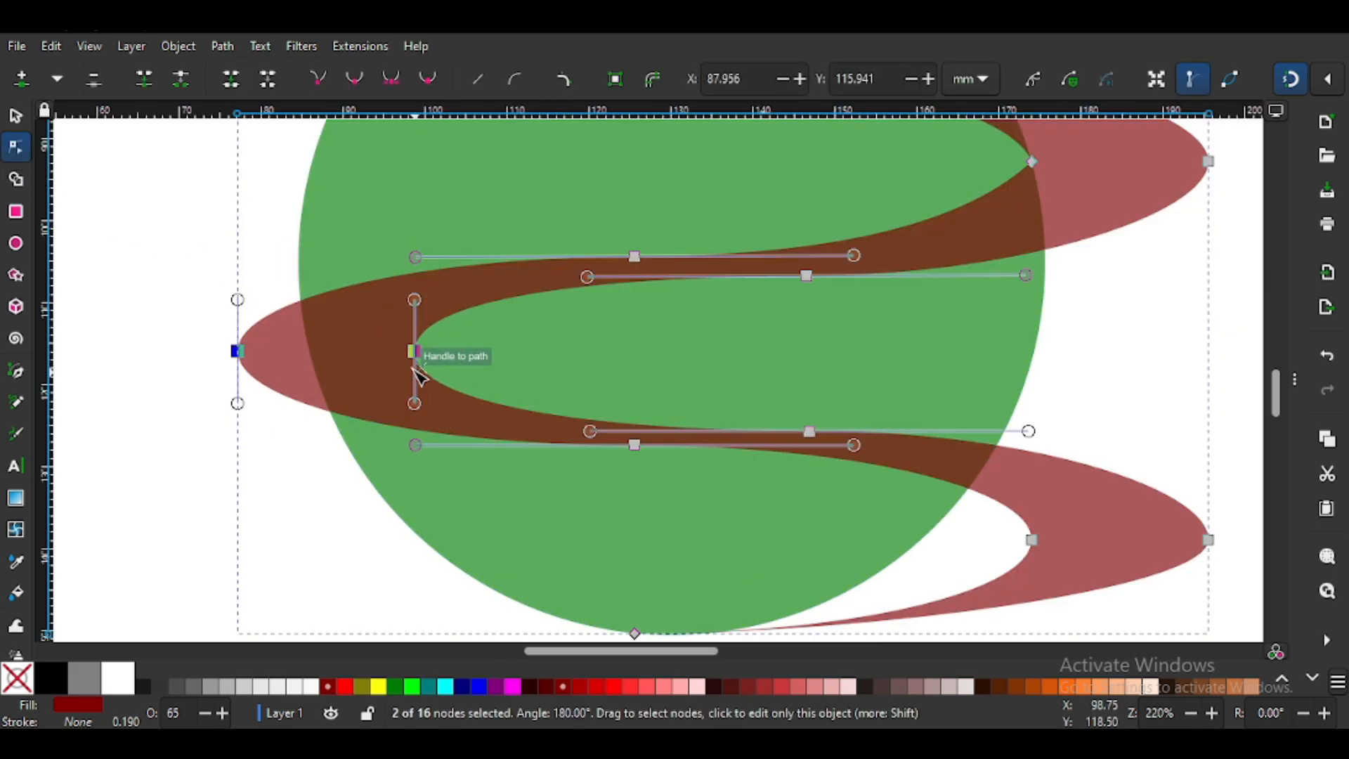
{"action": "left_click_drag", "start_coordinate": [416, 354], "coordinate": [311, 352]}
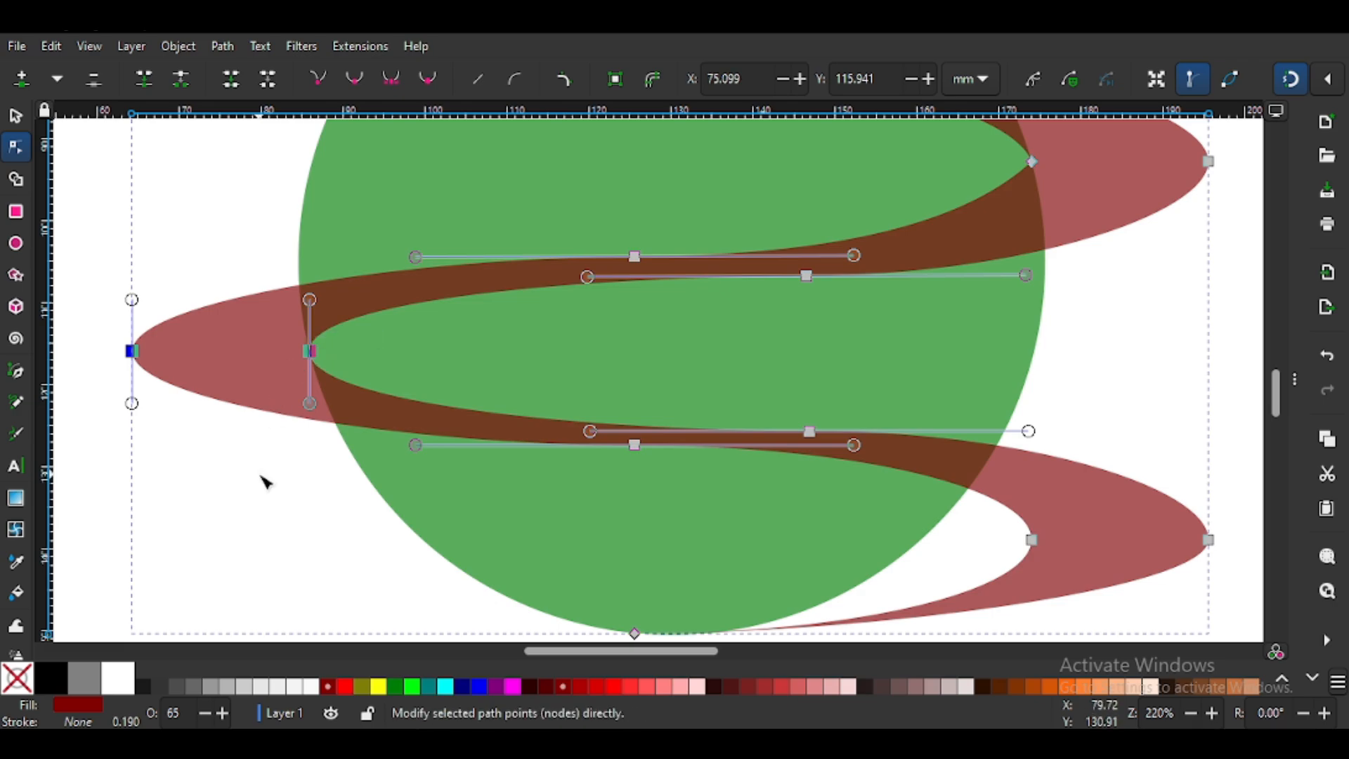
Make the inner node of the lower-left bend a corner and tilt its lower handle slightly inward along the circle's edge
{"action": "left_click", "coordinate": [302, 470]}
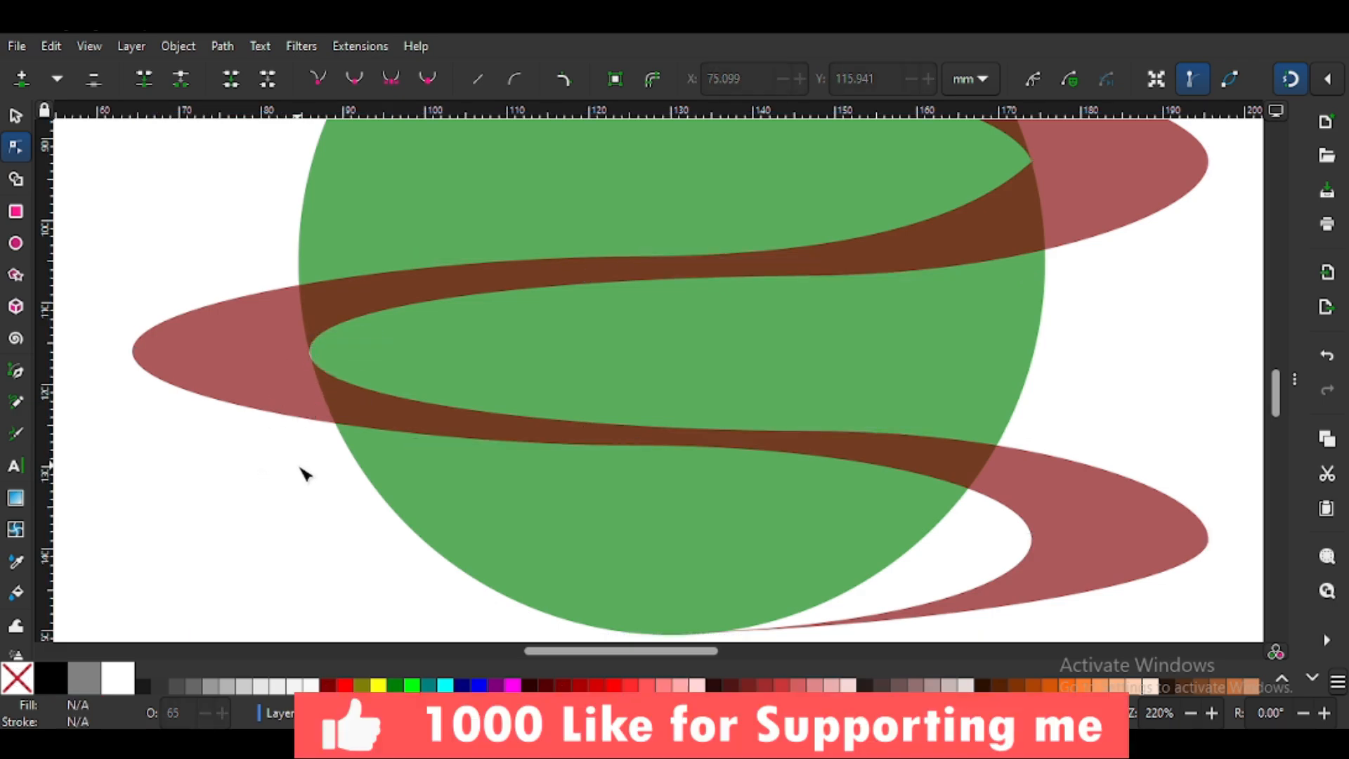
{"action": "left_click", "coordinate": [304, 397]}
{"action": "left_click", "coordinate": [310, 351]}
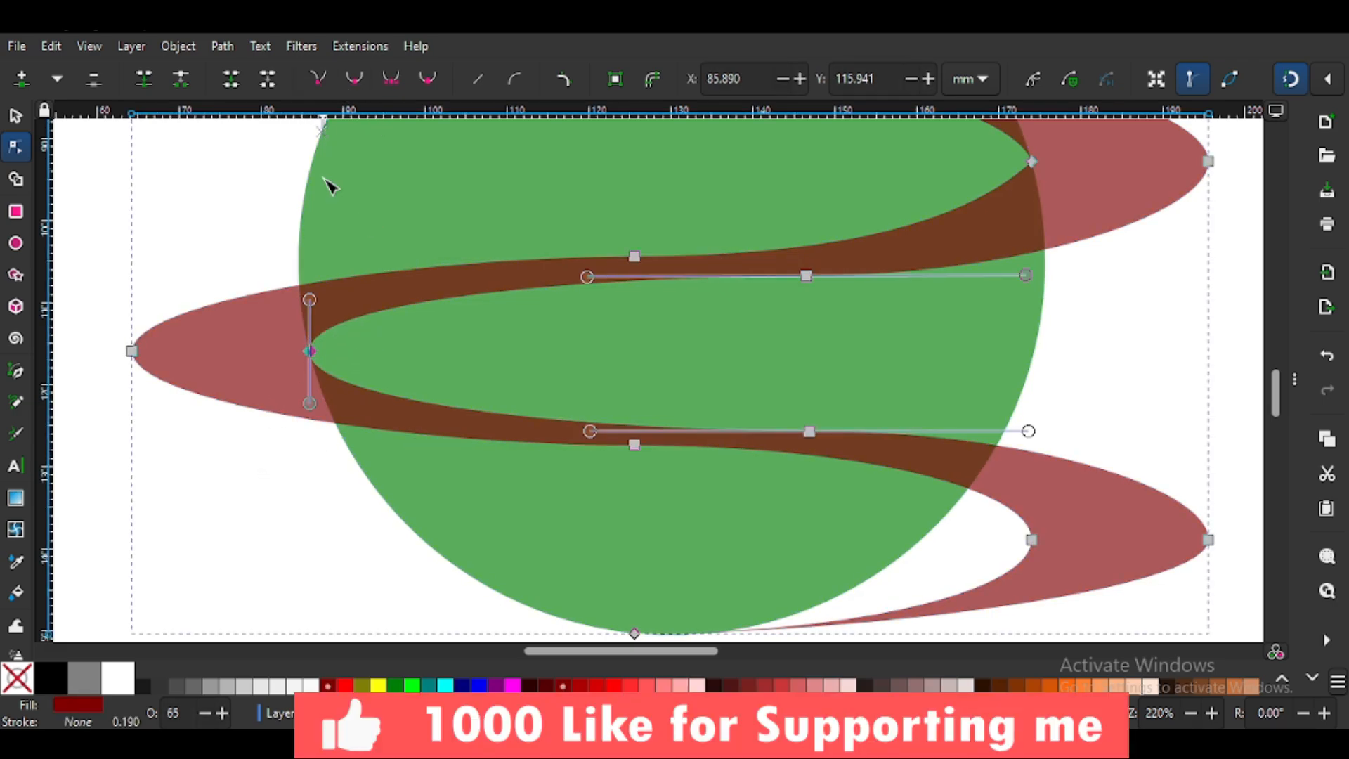
{"action": "mouse_move", "coordinate": [309, 403]}
{"action": "left_mouse_down"}
{"action": "mouse_move", "coordinate": [319, 391]}
{"action": "mouse_move", "coordinate": [326, 407]}
{"action": "left_mouse_up"}
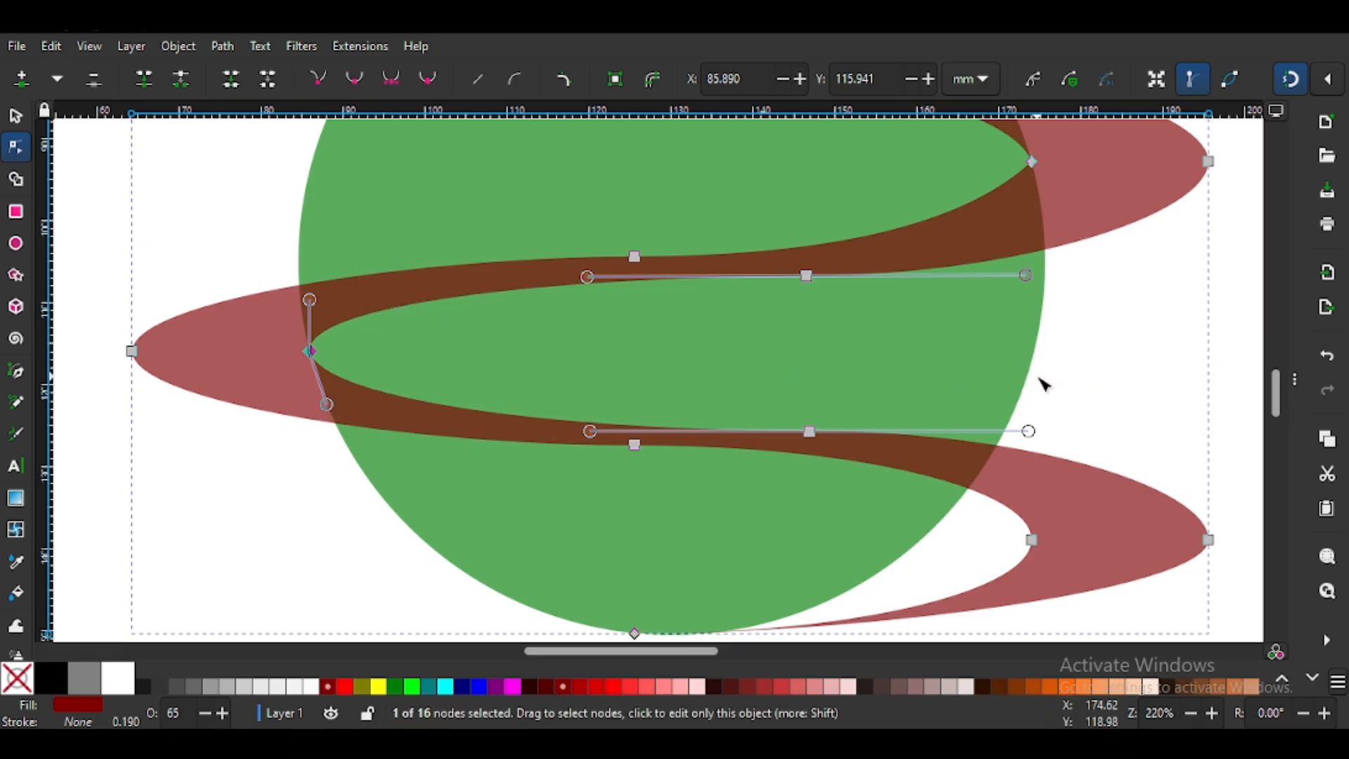
{"action": "left_click", "coordinate": [1060, 379]}
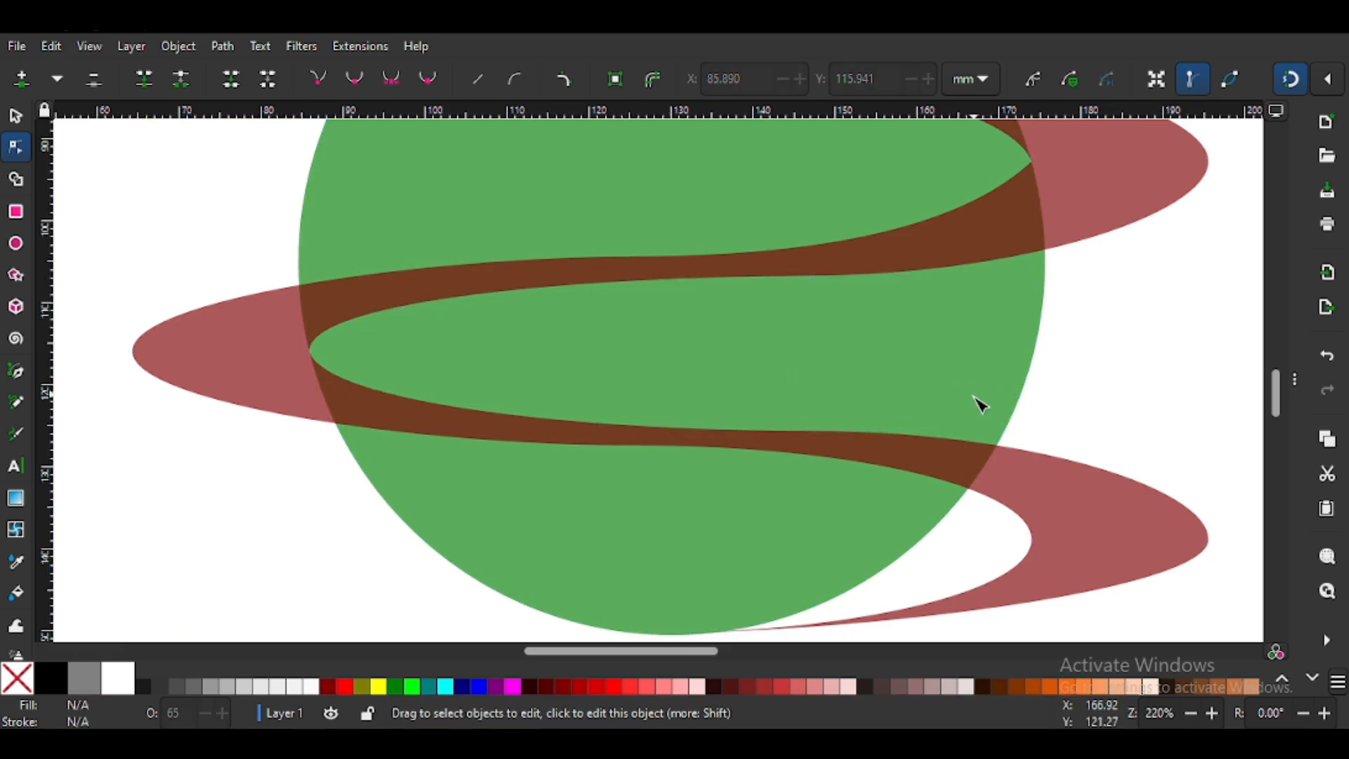
Select both nodes of the lower-right bend and the bottom tip node, and shift them about 13.5 mm left to the circle's edge
{"action": "key", "text": "minus"}
{"action": "key", "text": "minus"}
{"action": "left_click", "coordinate": [907, 473]}
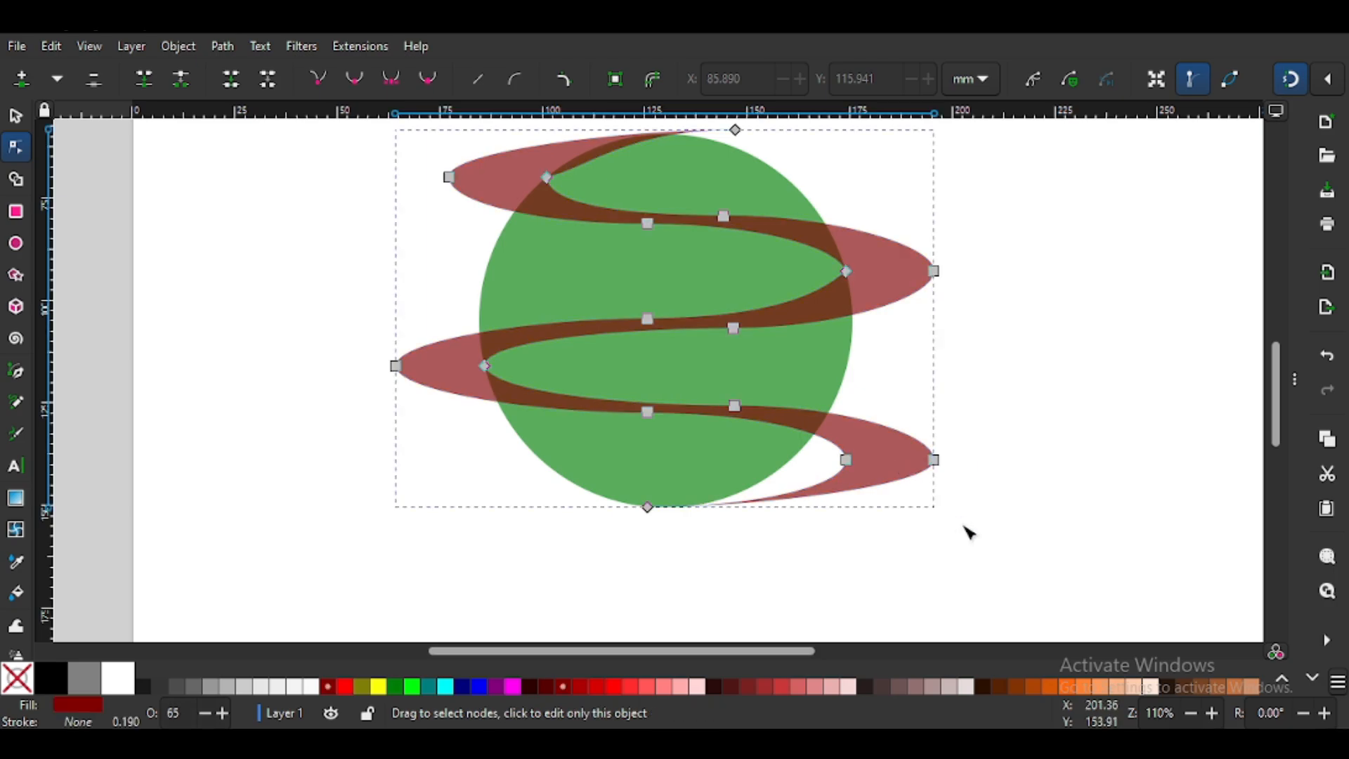
{"action": "left_click_drag", "start_coordinate": [992, 568], "coordinate": [805, 396]}
{"action": "left_click_drag", "start_coordinate": [728, 566], "coordinate": [623, 495]}
{"action": "left_click_drag", "start_coordinate": [850, 469], "coordinate": [809, 469]}
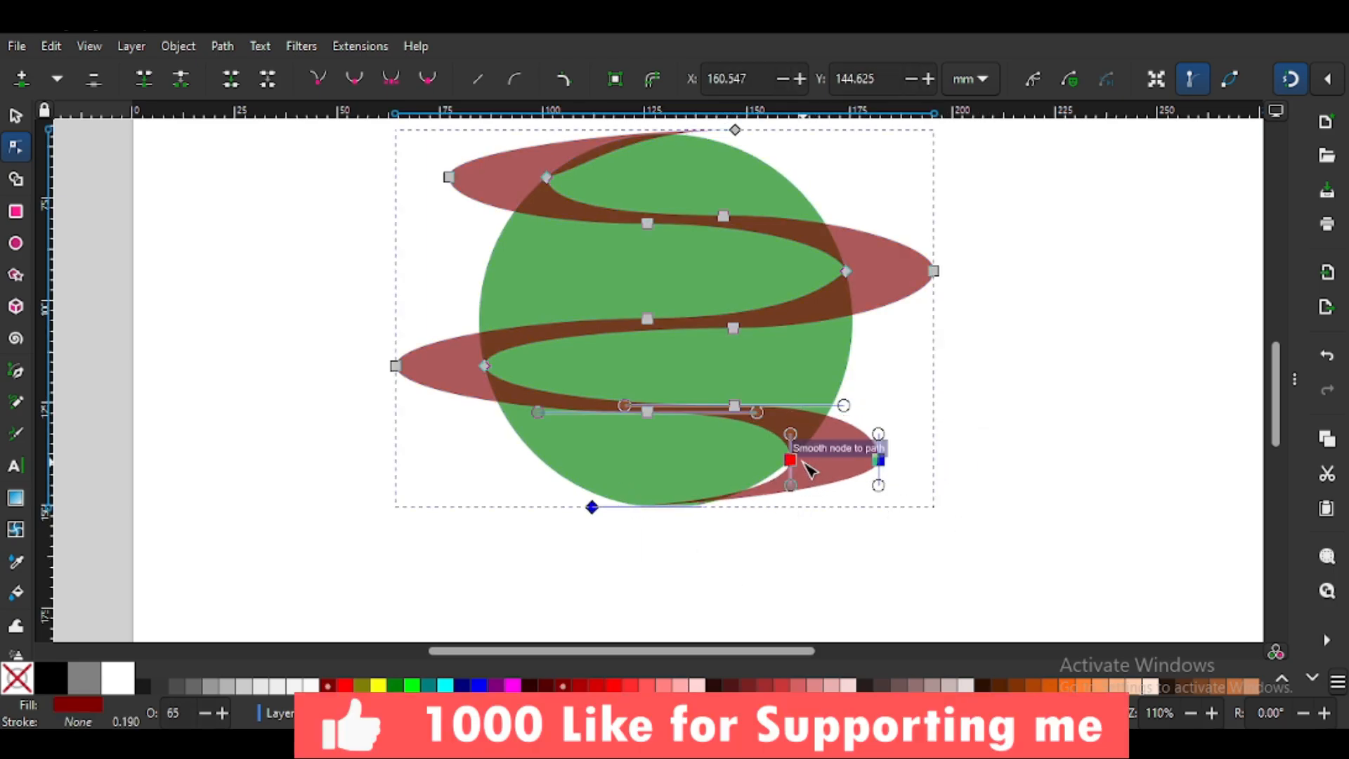
{"action": "left_click", "coordinate": [790, 459]}
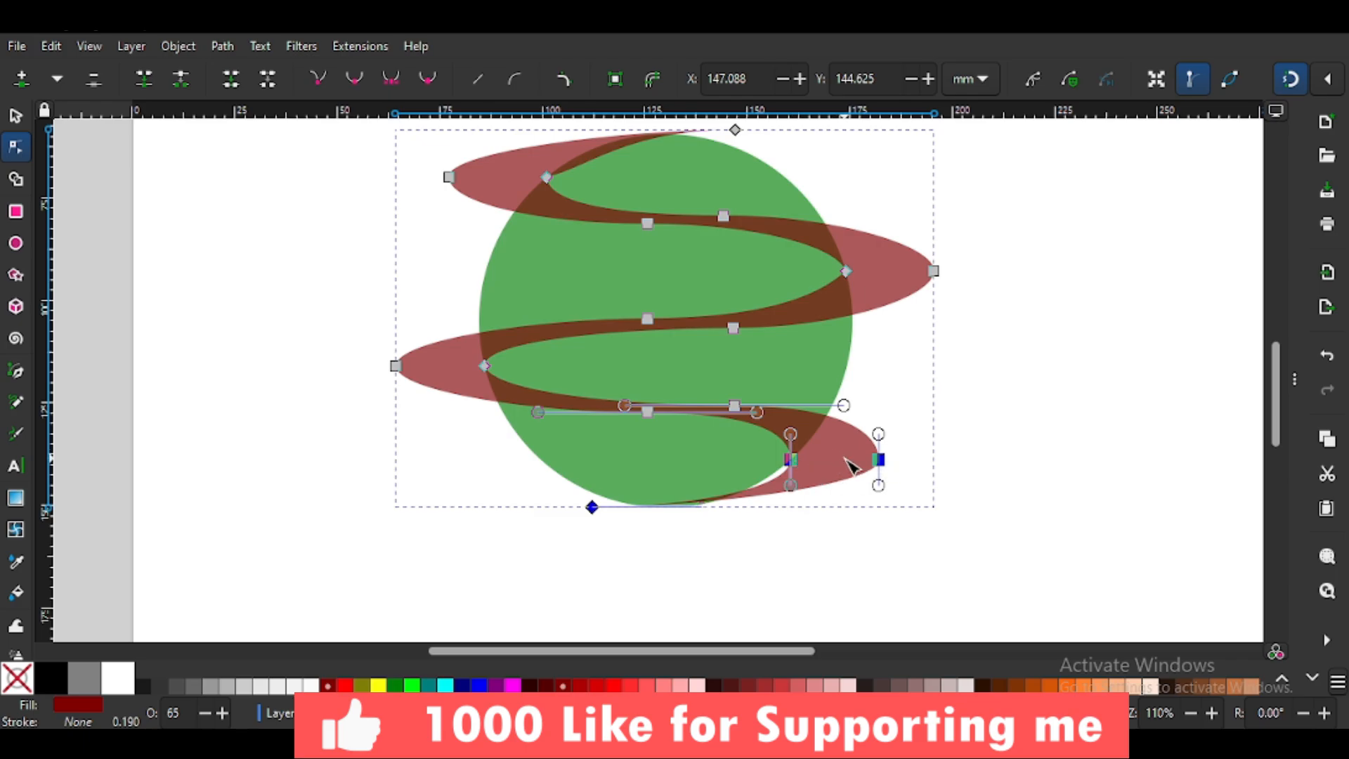
{"action": "left_click", "coordinate": [930, 422]}
Make the inner node of the lower-right bend a corner and pull its lower handle inward to bring the curve inside the circle
{"action": "key", "text": "z"}
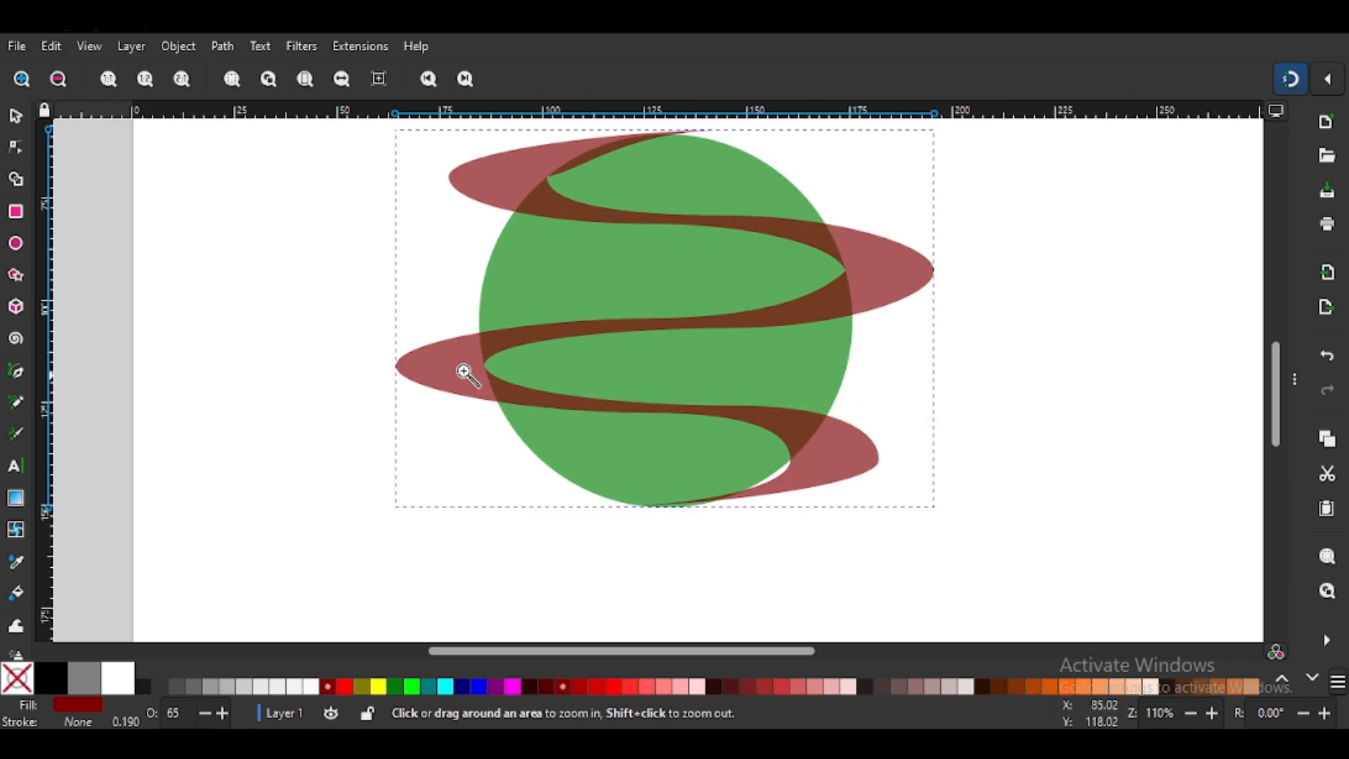
{"action": "left_click_drag", "start_coordinate": [436, 352], "coordinate": [921, 545]}
{"action": "left_click", "coordinate": [15, 146]}
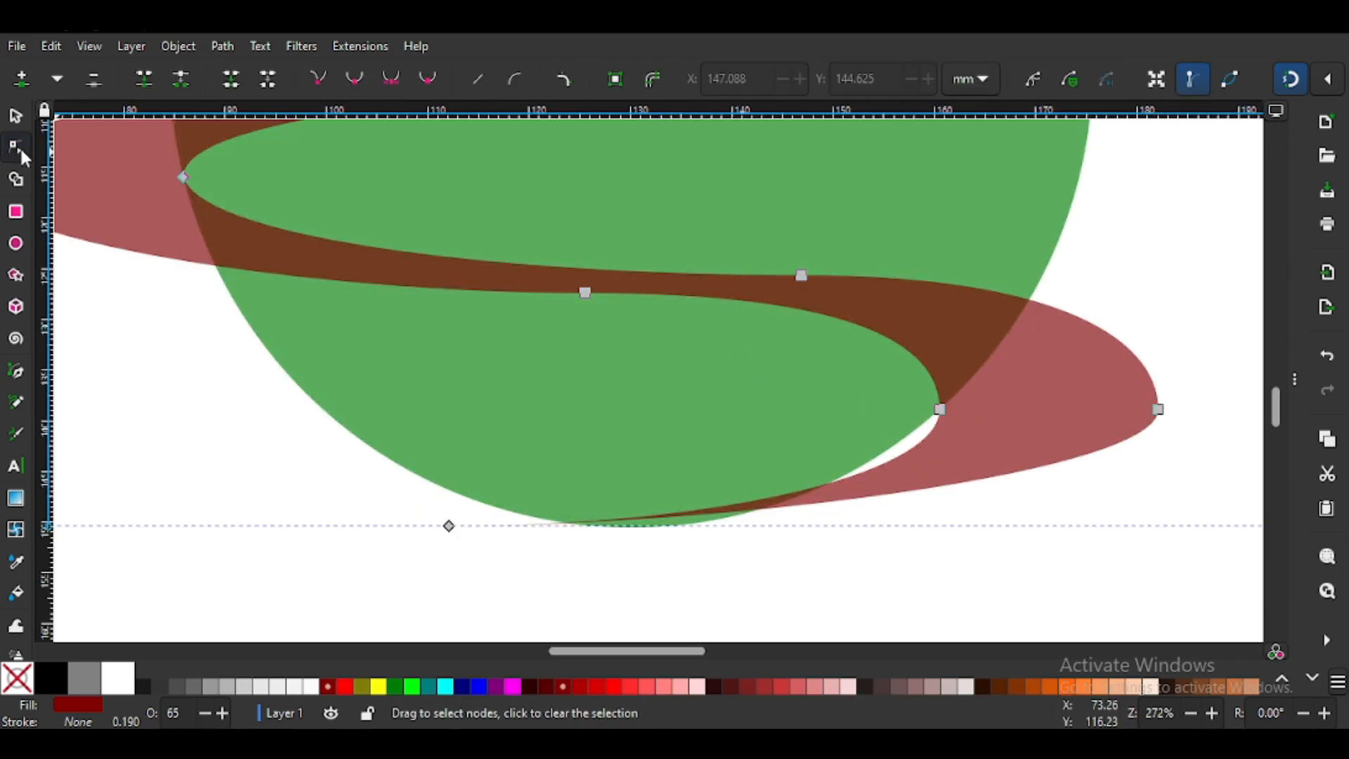
{"action": "left_click_drag", "start_coordinate": [992, 395], "coordinate": [892, 450]}
Lengthen and slightly tilt the lower handle of the lower-right bend's outer node to round out the ribbon's bottom edge
{"action": "left_click", "coordinate": [1158, 410]}
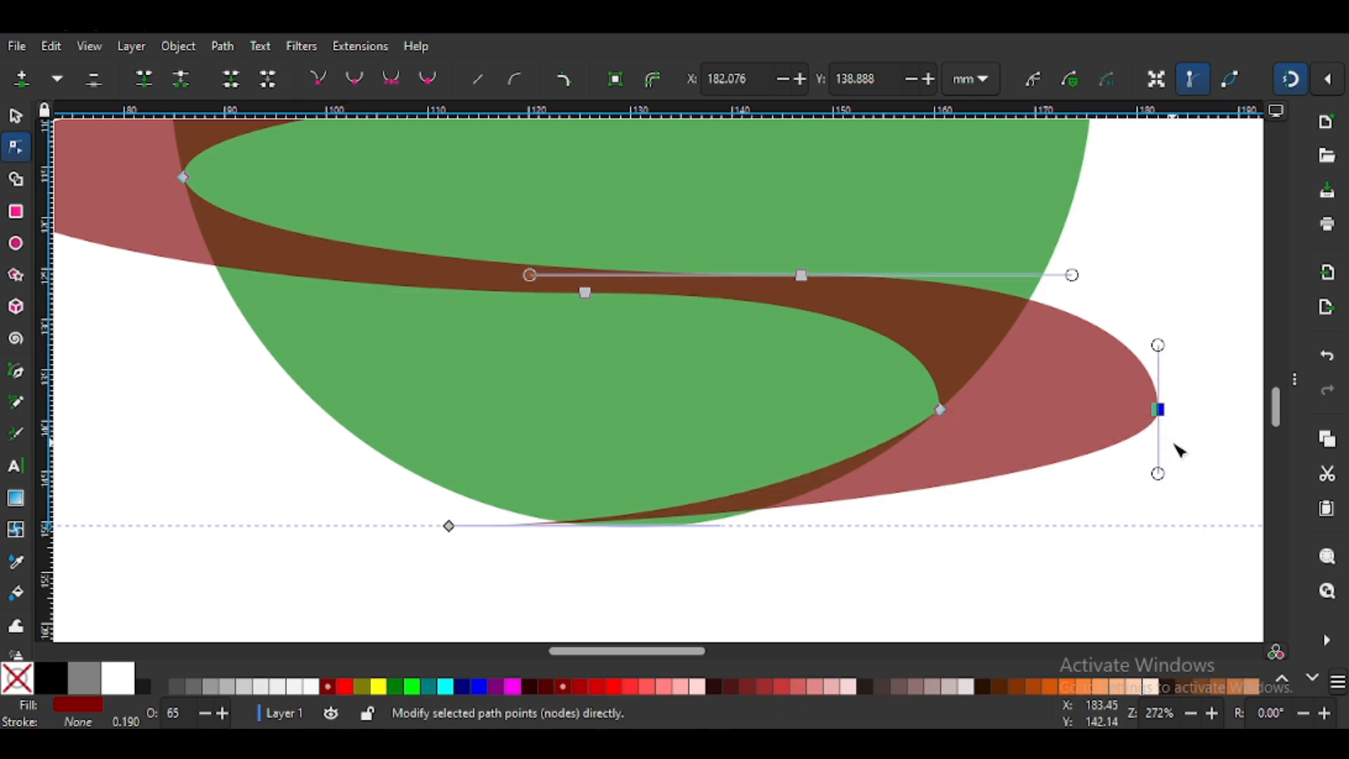
{"action": "left_click_drag", "start_coordinate": [1159, 475], "coordinate": [1148, 501]}
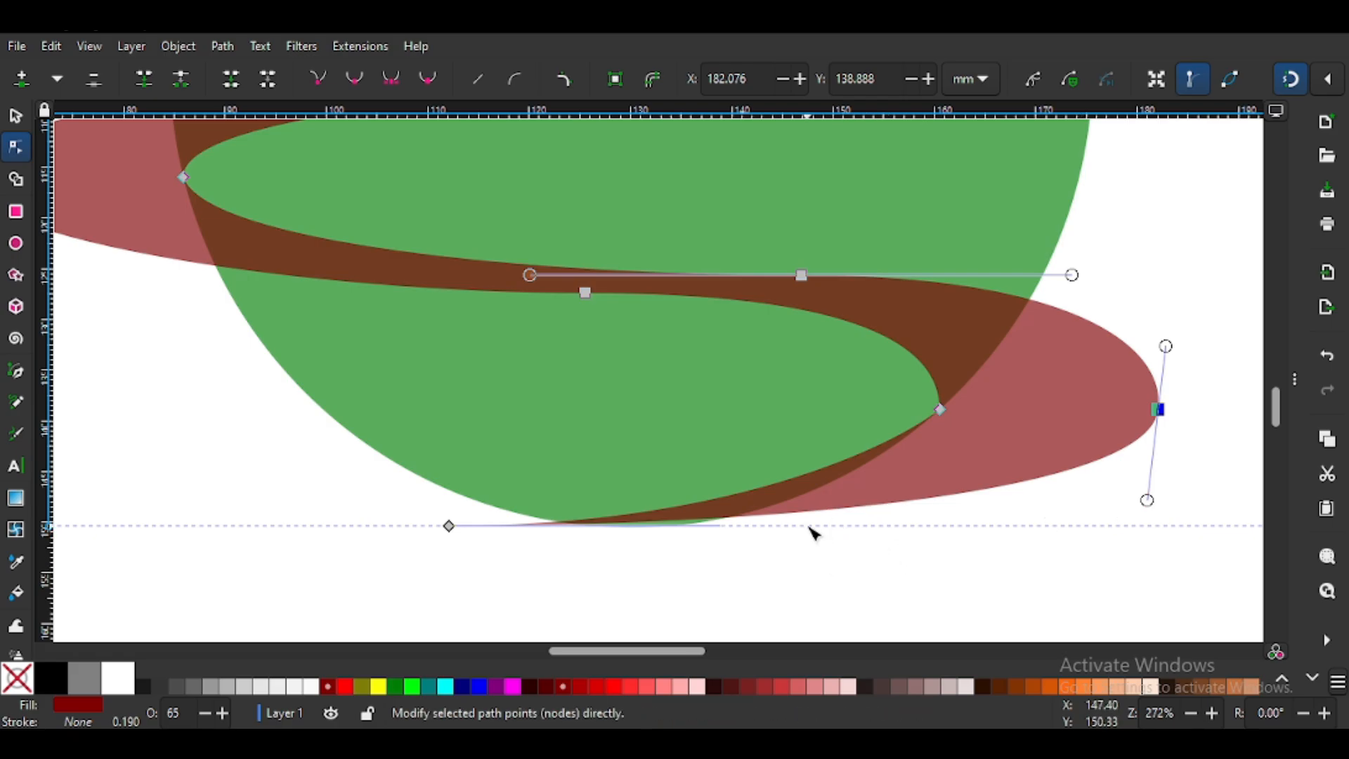
{"action": "left_click", "coordinate": [831, 569]}
{"action": "key", "text": "minus"}
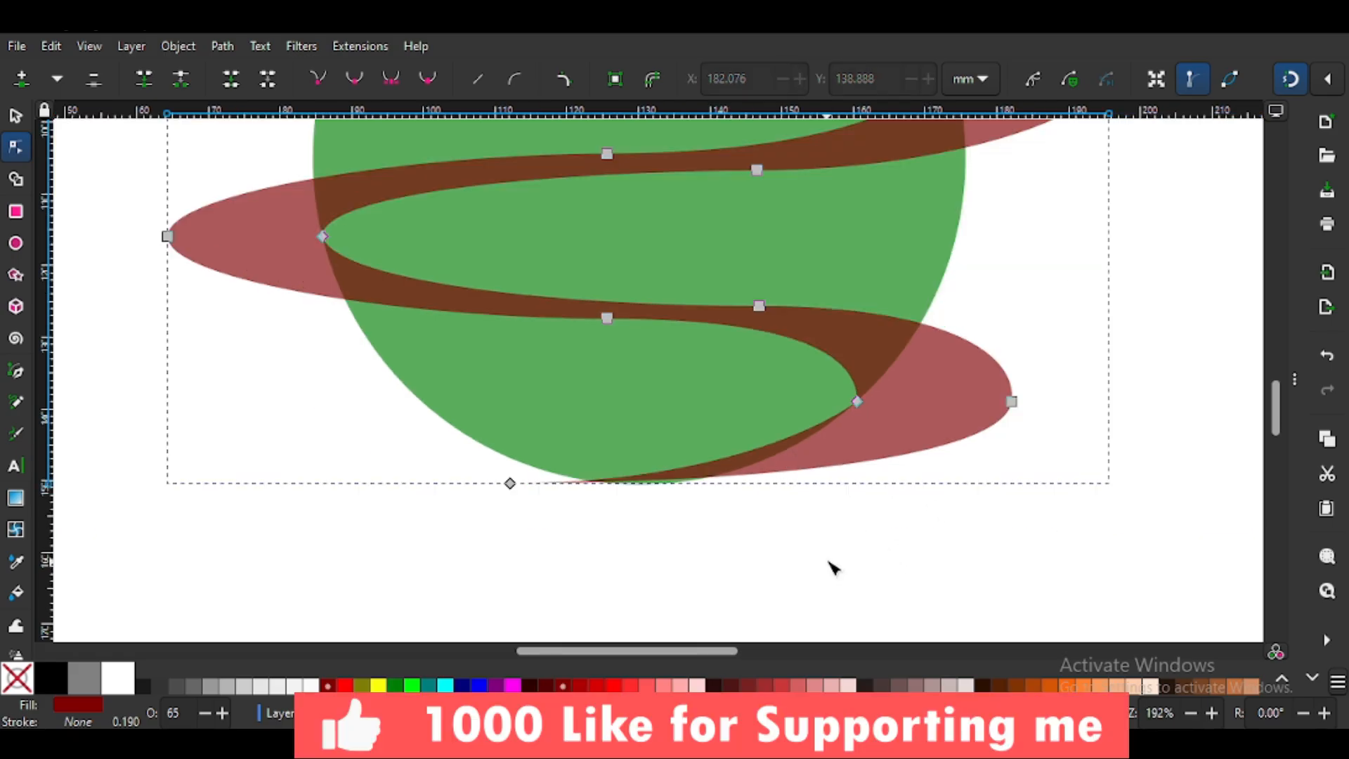
{"action": "key", "text": "minus"}
{"action": "key", "text": "minus"}
{"action": "key", "text": "minus"}
{"action": "left_click", "coordinate": [879, 180]}
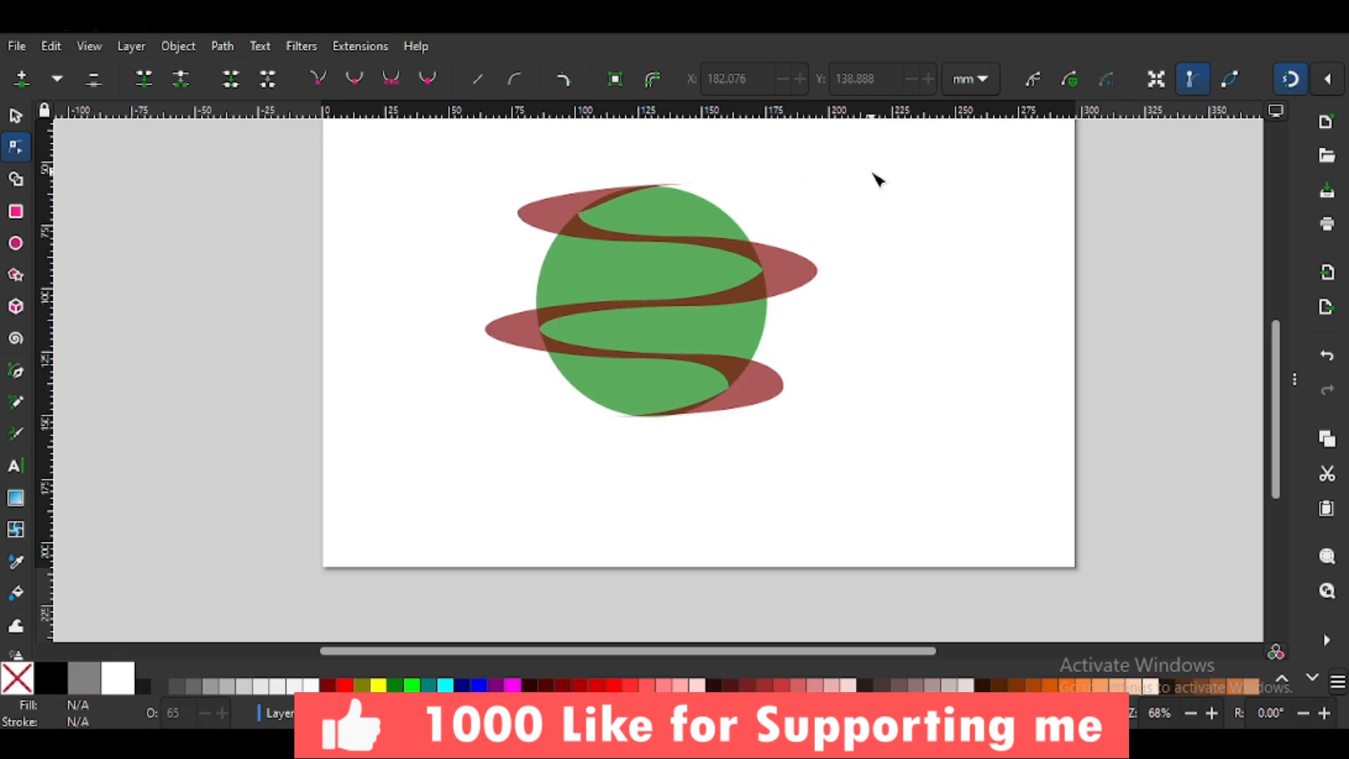
Move the ribbon's top tip node down and left inside the circle, to about X 139.06 mm, Y 62.54 mm
{"action": "key", "text": "z"}
{"action": "mouse_move", "coordinate": [465, 170]}
{"action": "left_mouse_down"}
{"action": "mouse_move", "coordinate": [876, 431]}
{"action": "mouse_move", "coordinate": [875, 452]}
{"action": "left_mouse_up"}
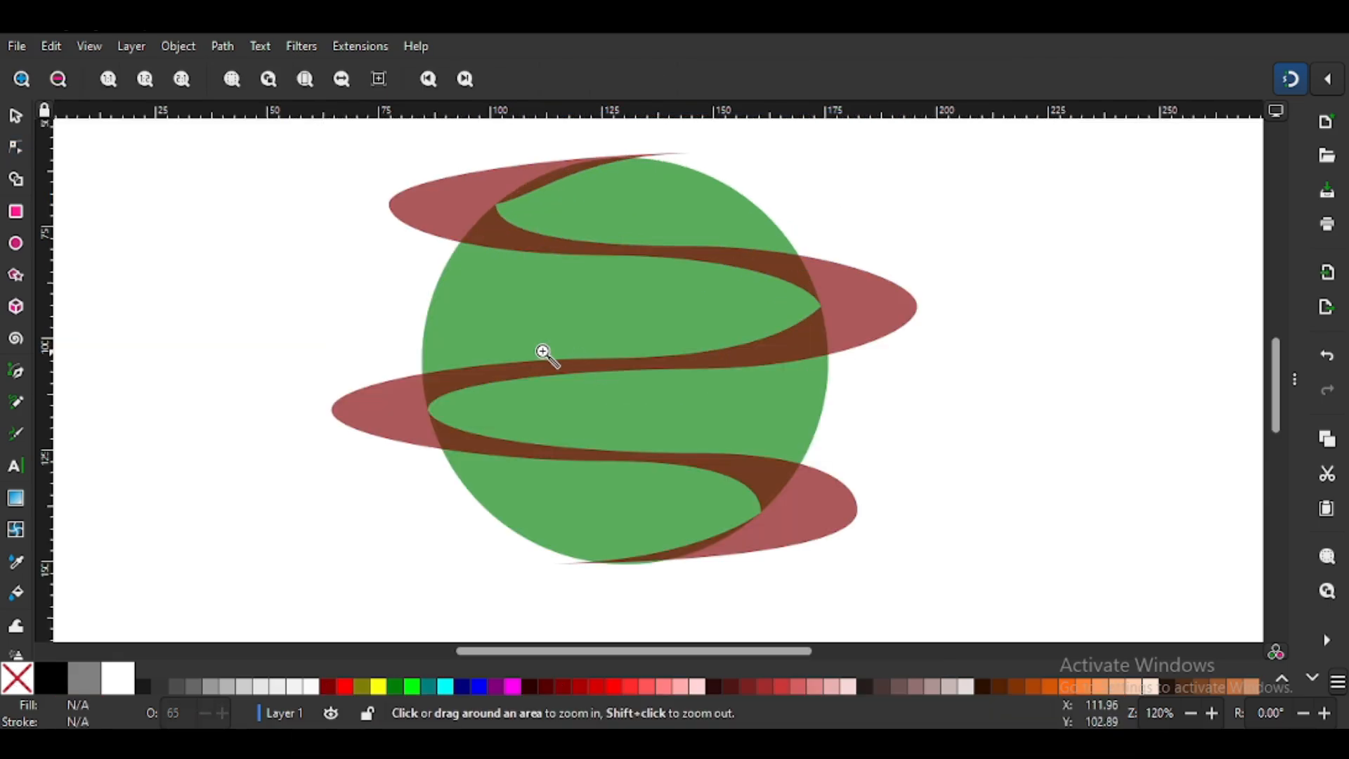
{"action": "left_click", "coordinate": [16, 116]}
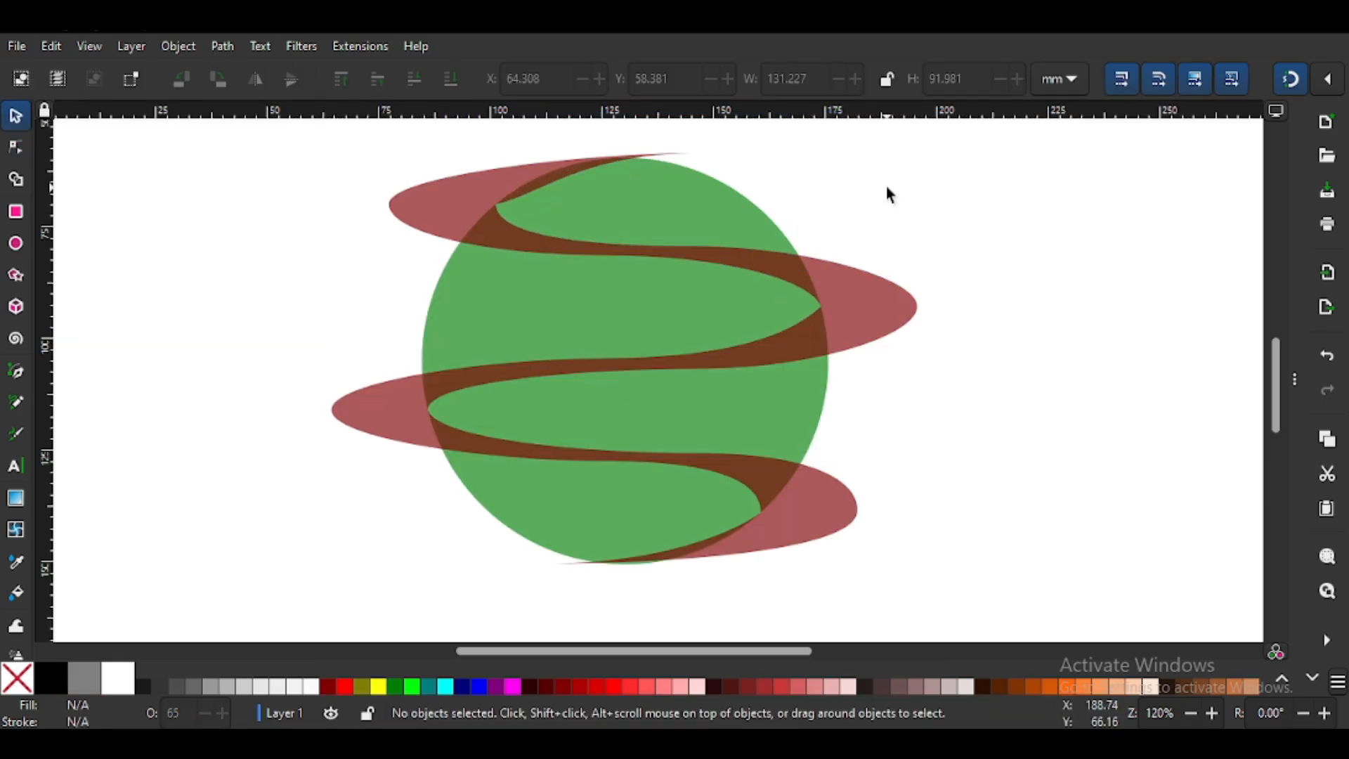
{"action": "left_click", "coordinate": [461, 192]}
{"action": "left_click", "coordinate": [16, 147]}
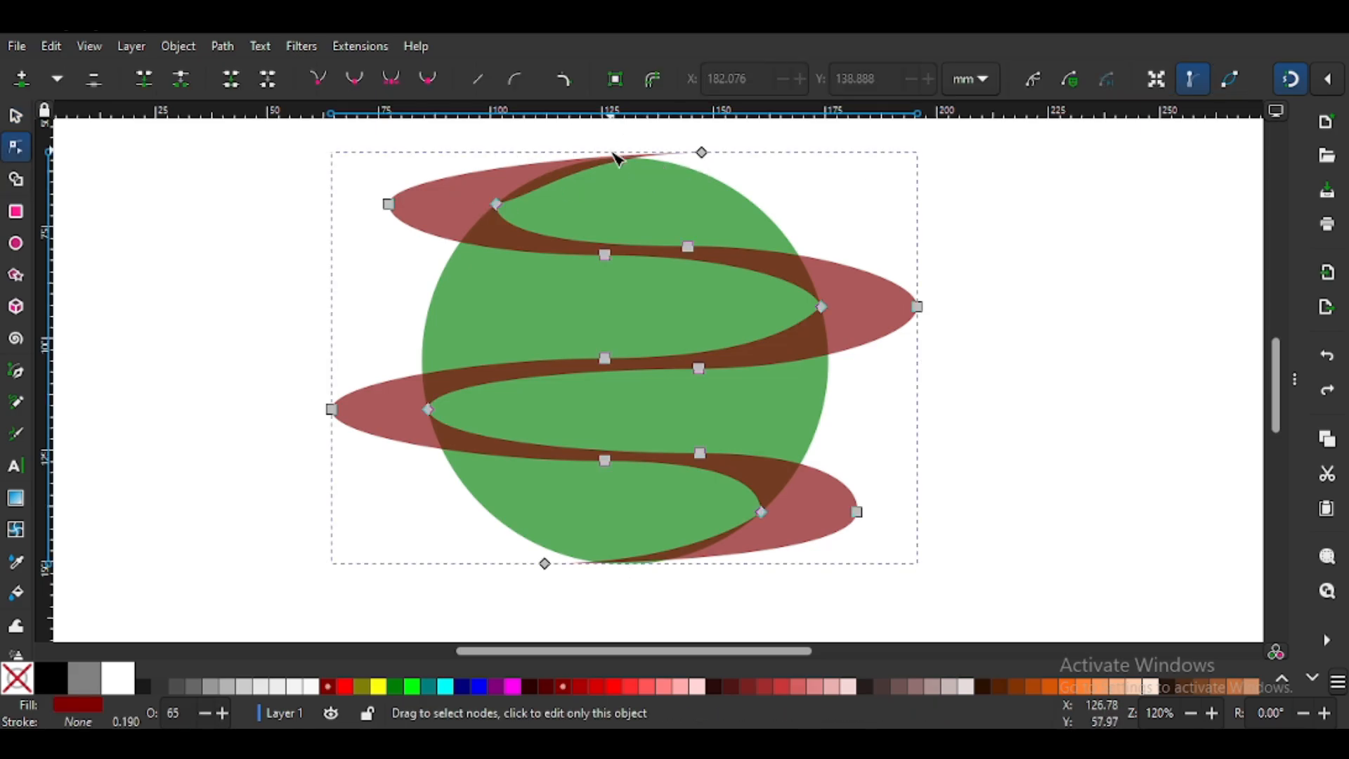
{"action": "key", "text": "z"}
{"action": "left_click_drag", "start_coordinate": [469, 145], "coordinate": [794, 240]}
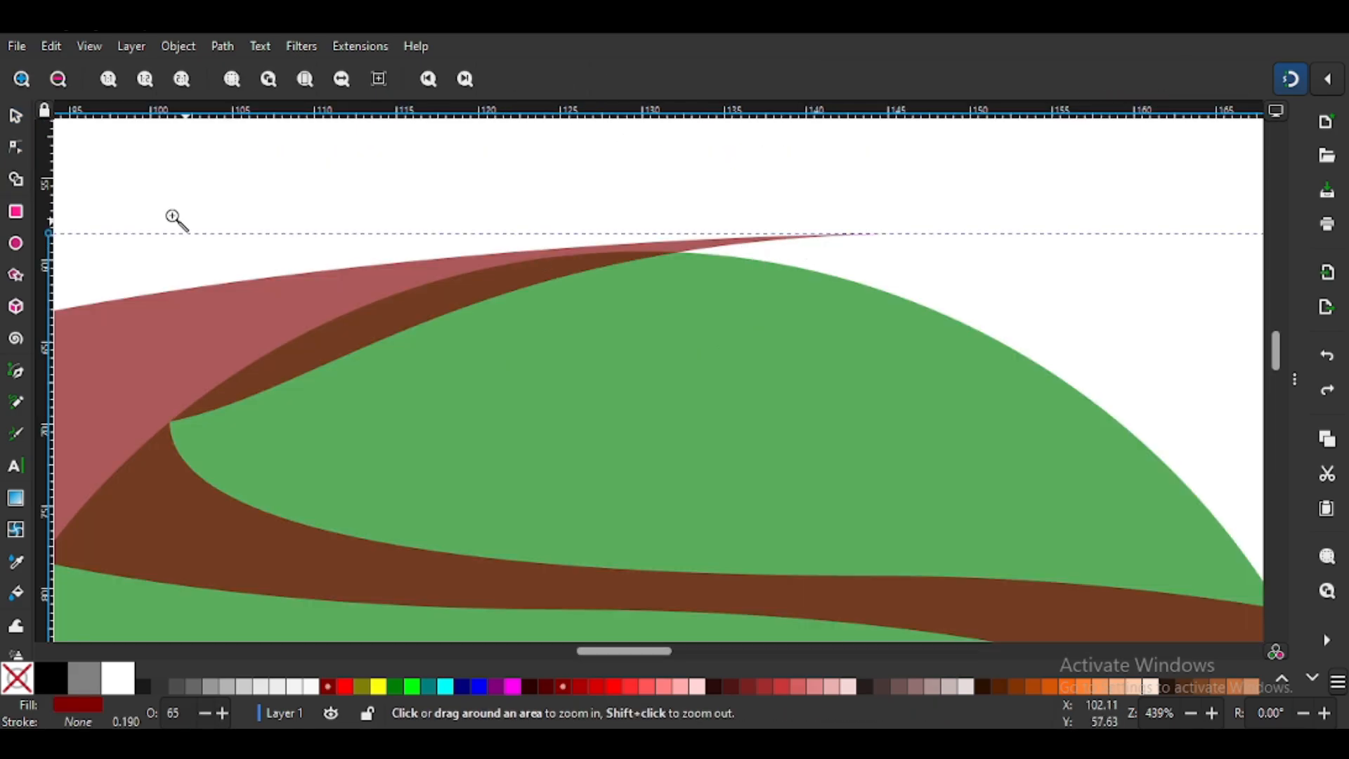
{"action": "left_click", "coordinate": [15, 146]}
{"action": "left_click_drag", "start_coordinate": [925, 234], "coordinate": [794, 304]}
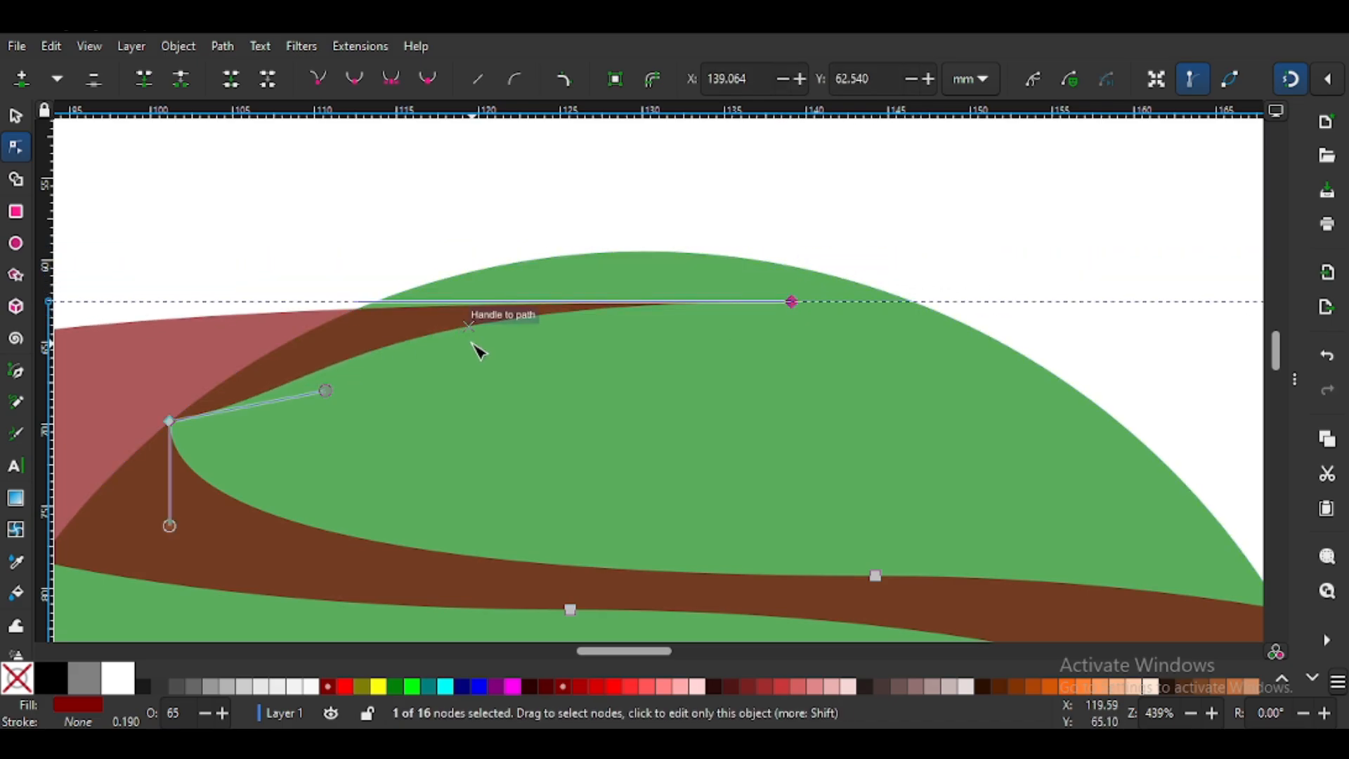
Raise the top tip node's outer handle about 5 mm so the ribbon's upper edge arches near the top of the circle
{"action": "key", "text": "minus"}
{"action": "key", "text": "minus"}
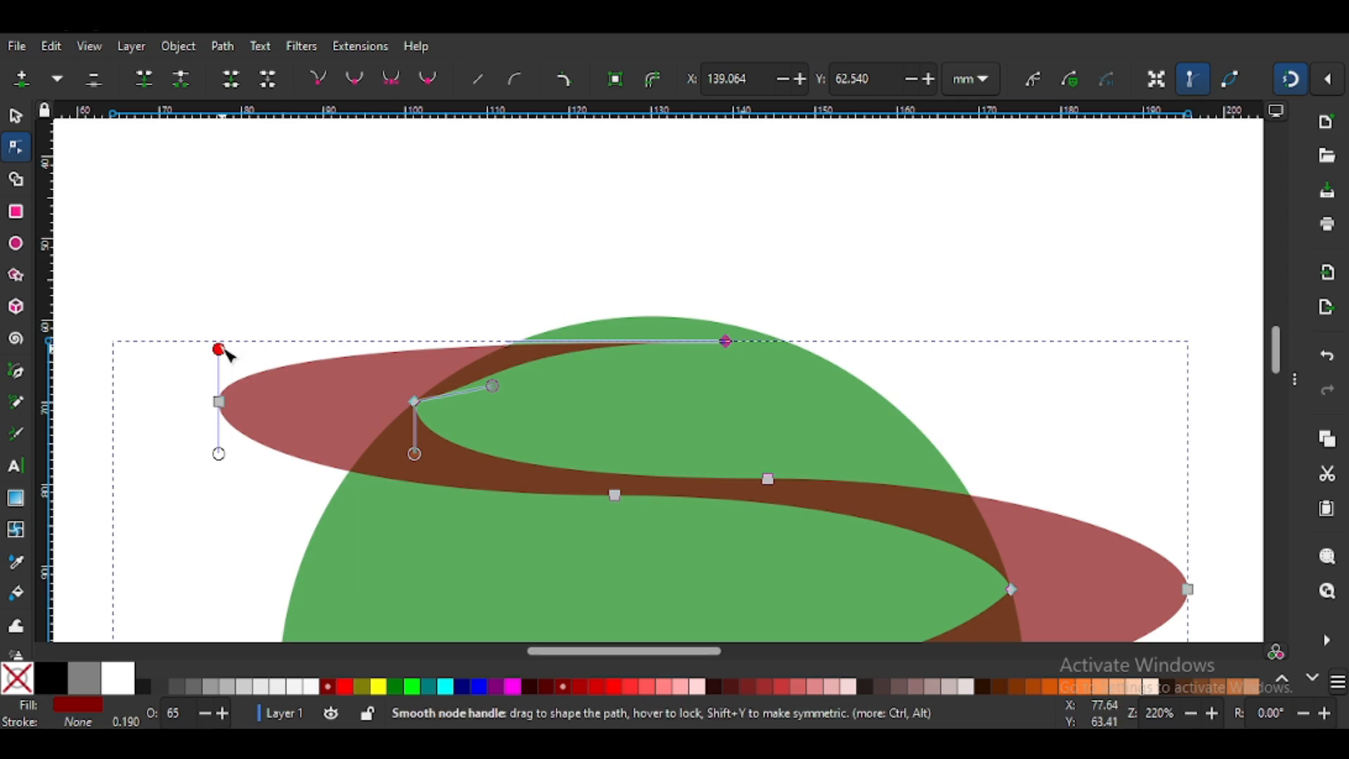
{"action": "left_click_drag", "start_coordinate": [220, 349], "coordinate": [248, 307]}
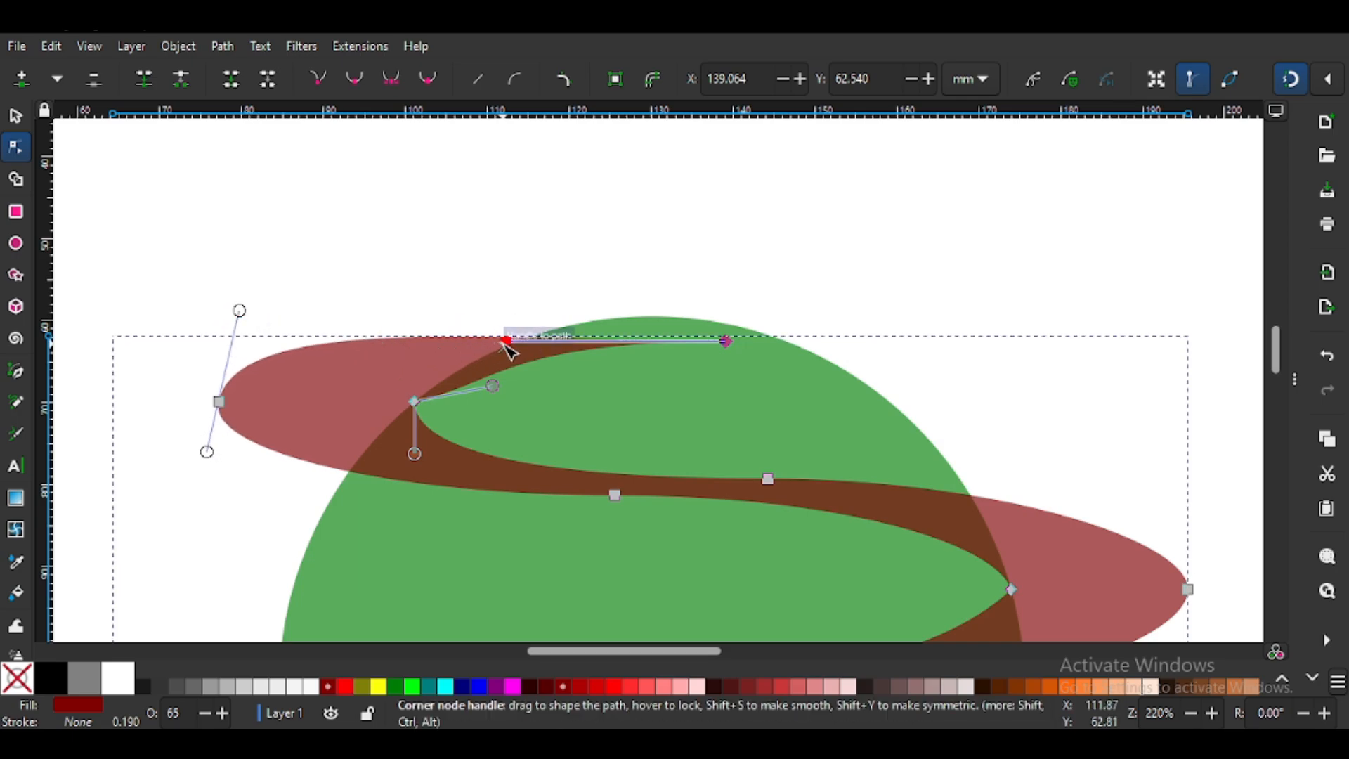
{"action": "key", "text": "ctrl+z"}
{"action": "left_click_drag", "start_coordinate": [508, 343], "coordinate": [513, 298]}
{"action": "left_click", "coordinate": [883, 236]}
{"action": "key", "text": "minus"}
{"action": "key", "text": "minus"}
{"action": "key", "text": "minus"}
{"action": "key", "text": "minus"}
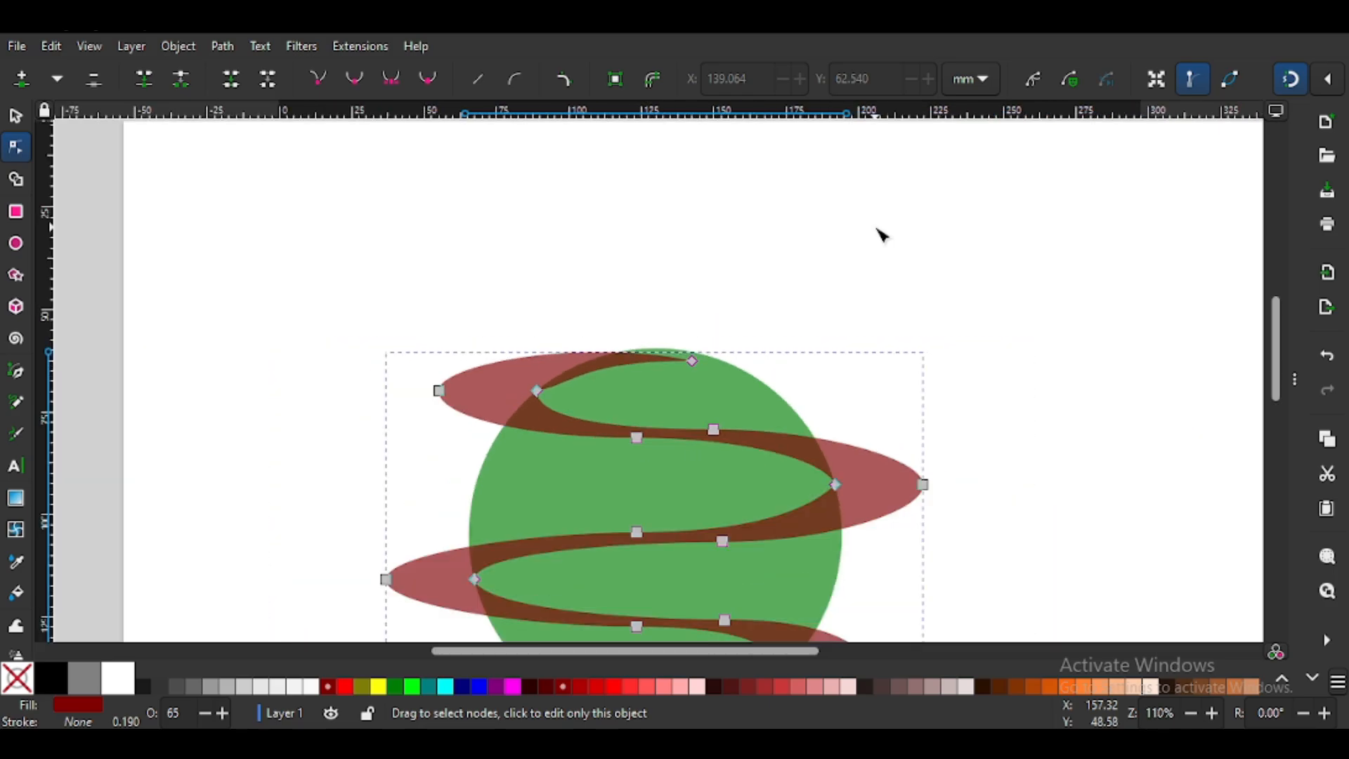
Move the ribbon's bottom tip node inward along the circle's lower edge, to about X 122.89 mm, Y 149.96 mm
{"action": "key", "text": "z"}
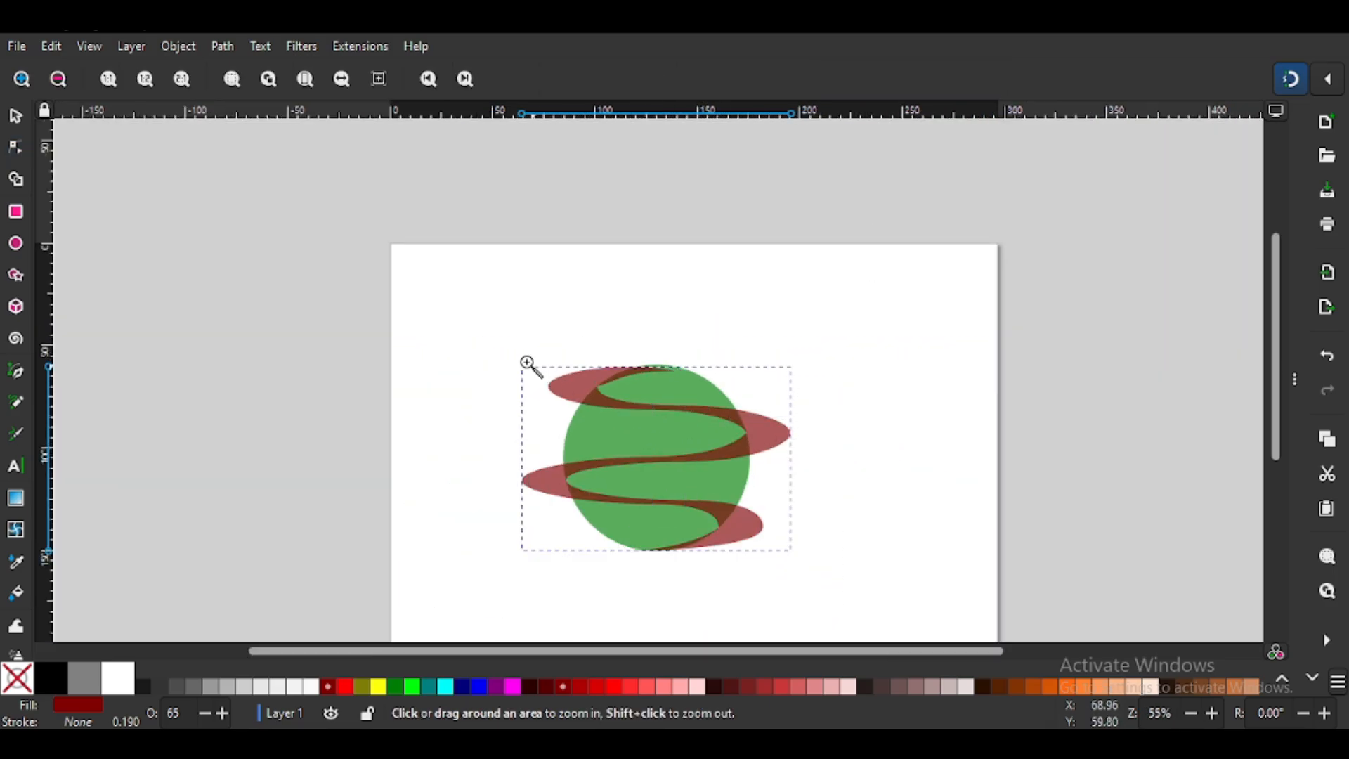
{"action": "left_click_drag", "start_coordinate": [507, 351], "coordinate": [832, 571]}
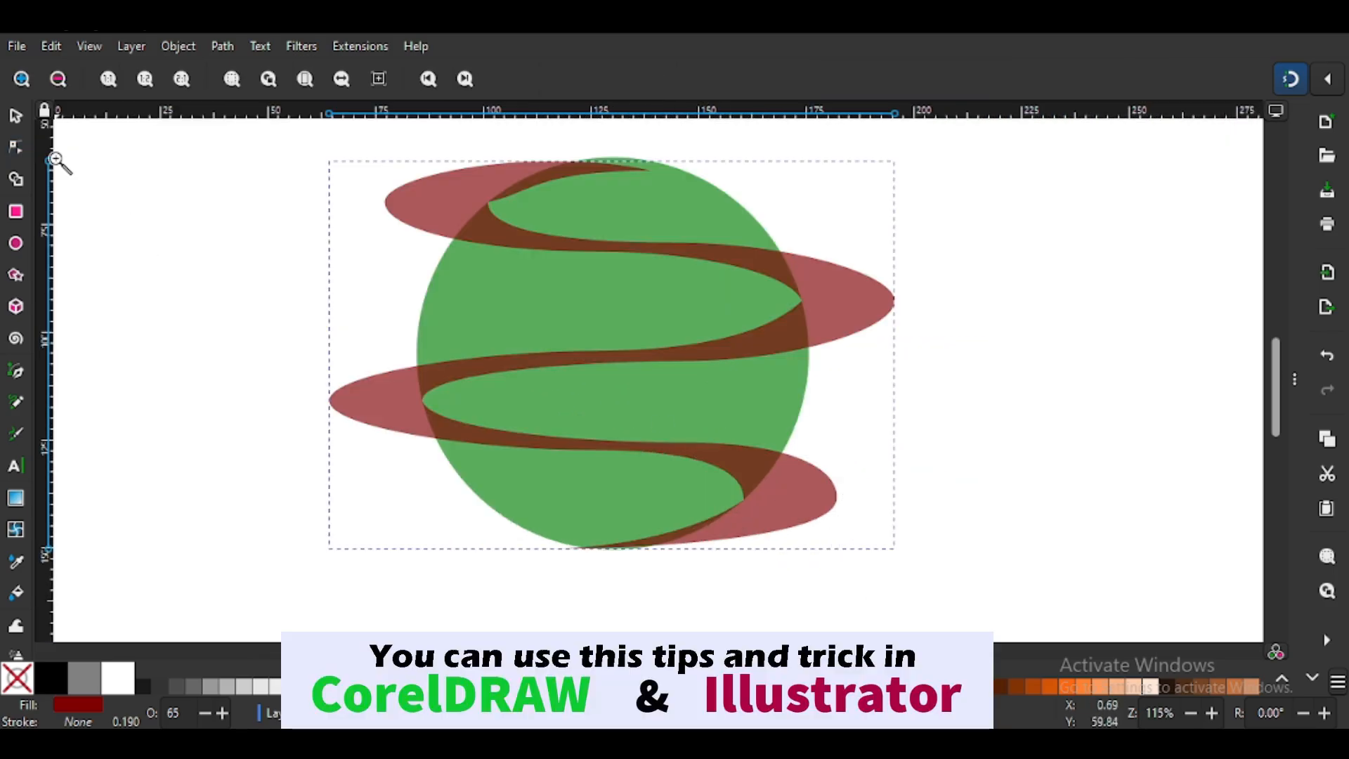
{"action": "left_click", "coordinate": [17, 147]}
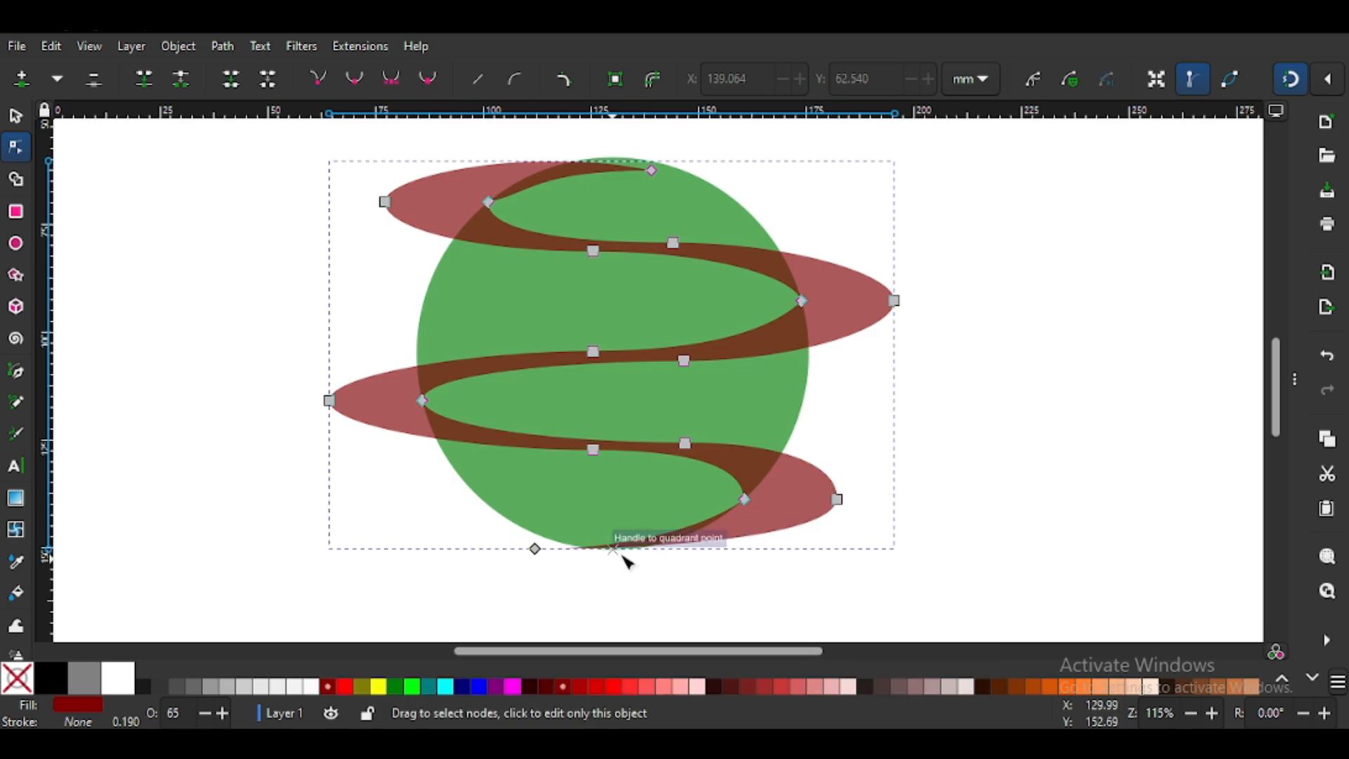
{"action": "left_click_drag", "start_coordinate": [535, 549], "coordinate": [583, 529]}
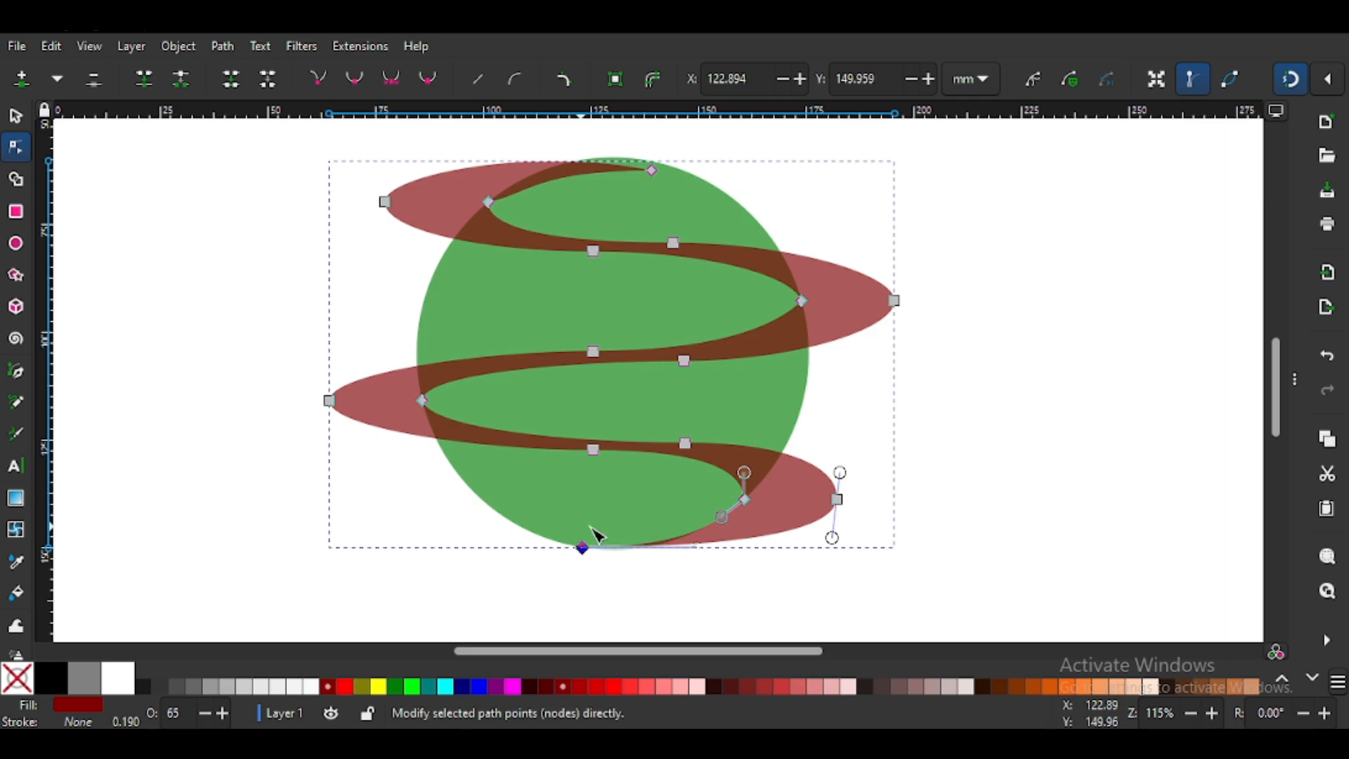
{"action": "left_click", "coordinate": [747, 578]}
{"action": "left_click", "coordinate": [997, 550]}
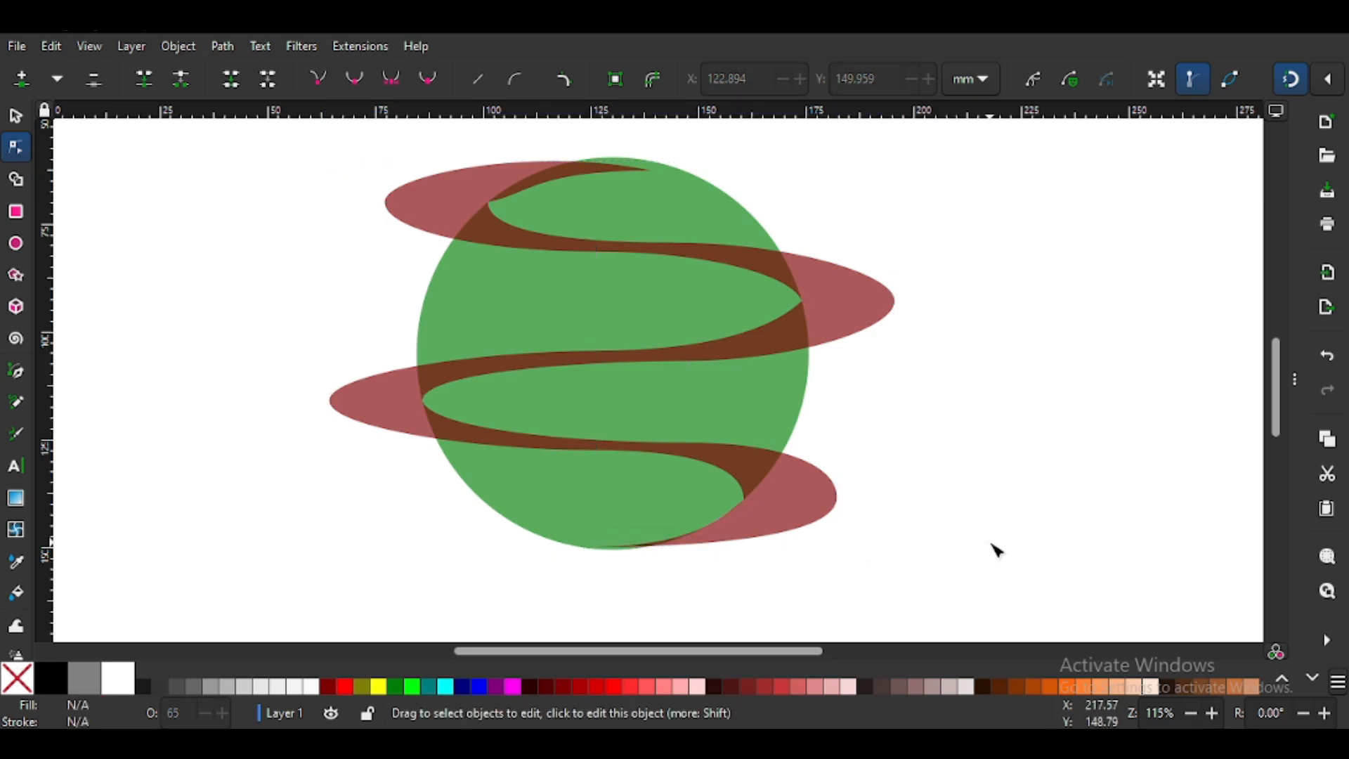
Pull the outer nodes of the three lower bends farther outward, the right one to about X 200.58 mm and the left one to X 59.49 mm
{"action": "left_click", "coordinate": [843, 503]}
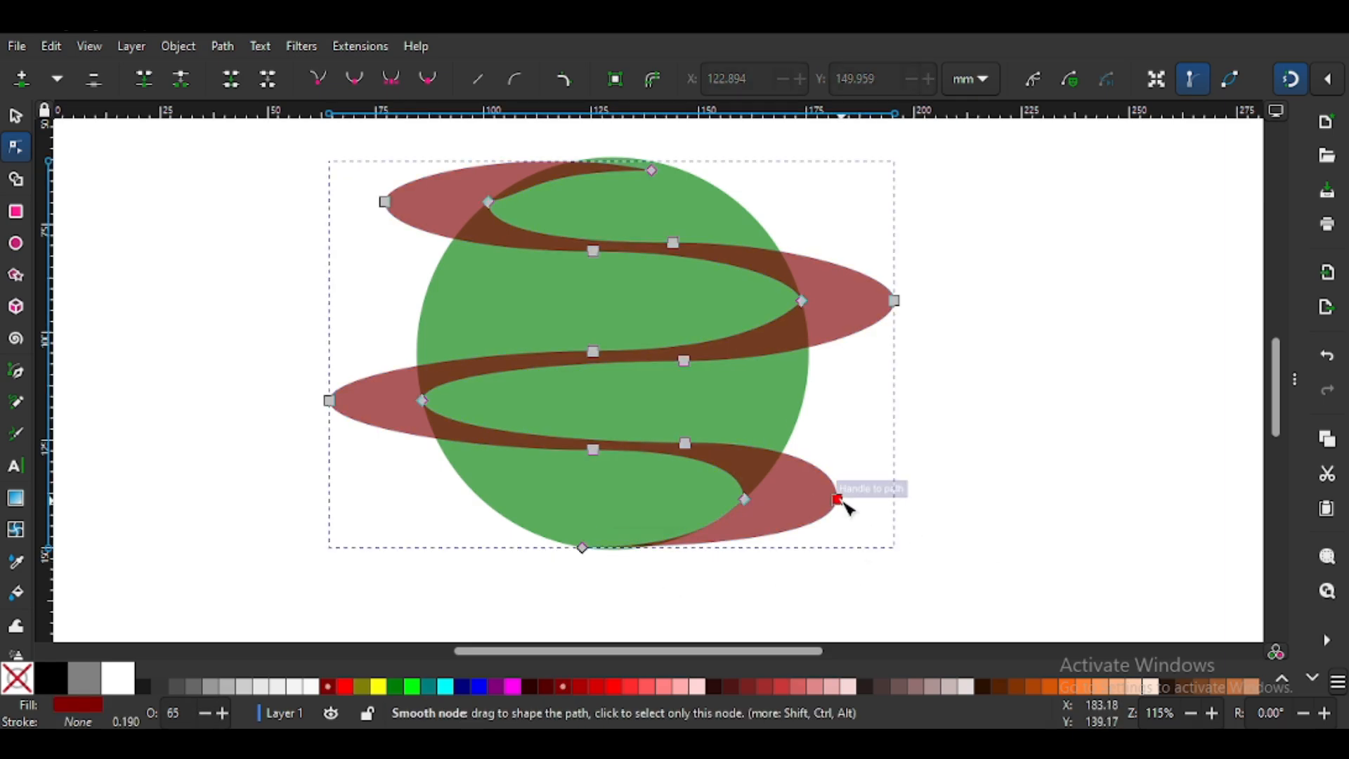
{"action": "left_click_drag", "start_coordinate": [846, 501], "coordinate": [853, 501]}
{"action": "left_click_drag", "start_coordinate": [899, 303], "coordinate": [920, 306]}
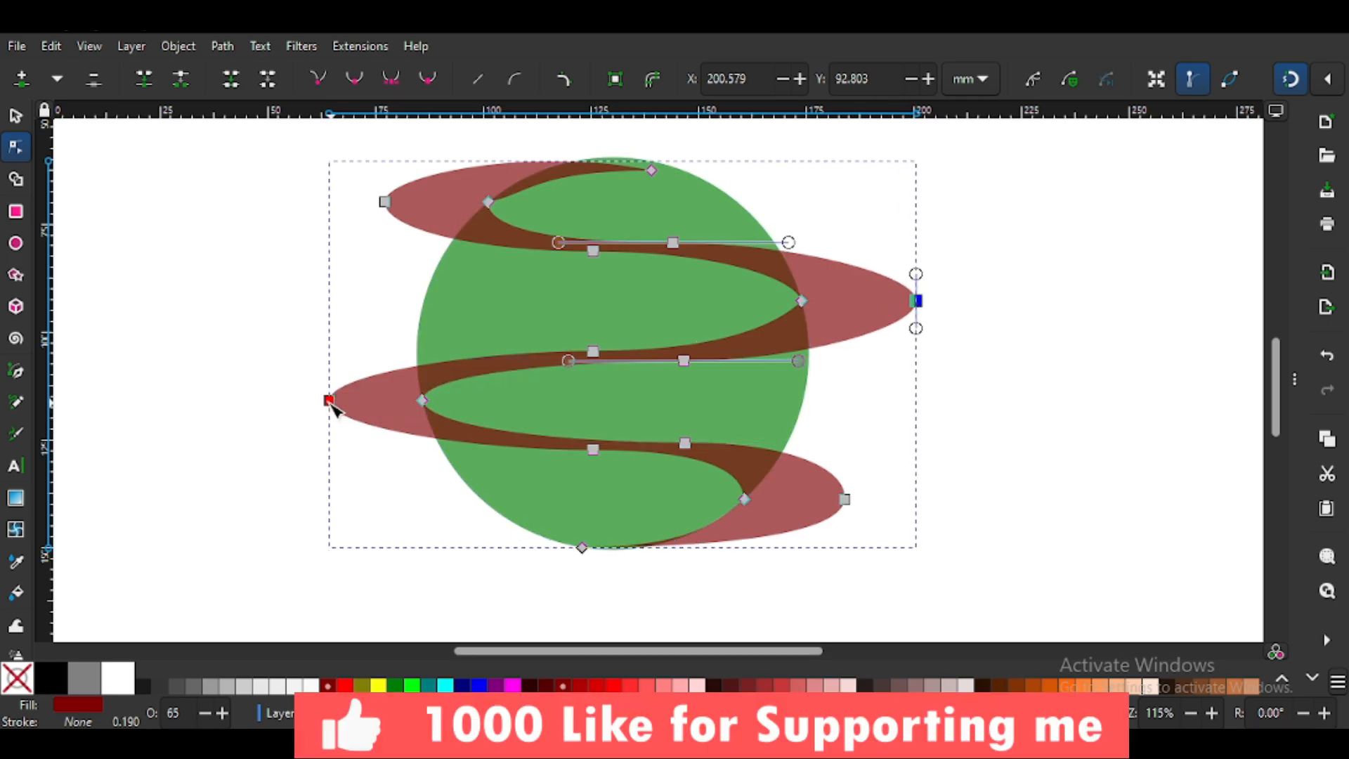
{"action": "left_click_drag", "start_coordinate": [336, 406], "coordinate": [314, 405]}
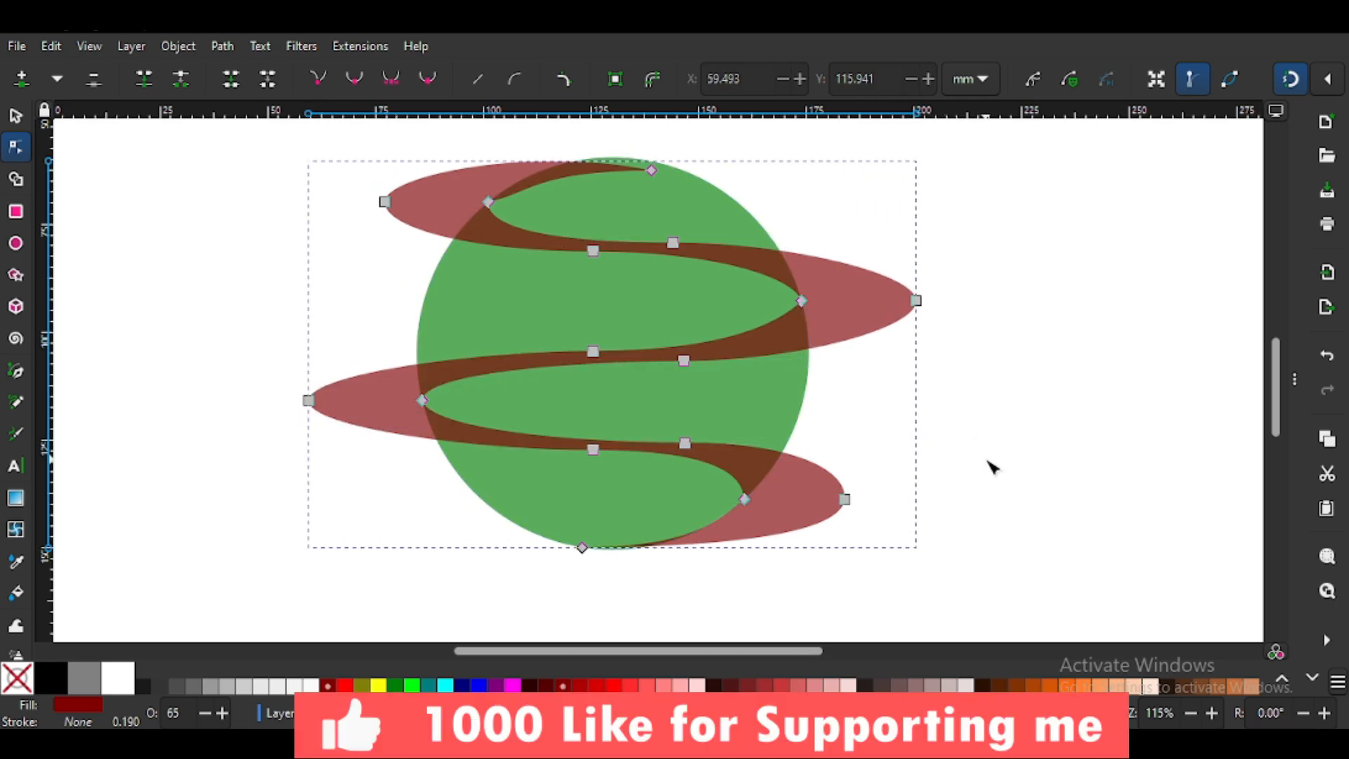
{"action": "left_click", "coordinate": [991, 483]}
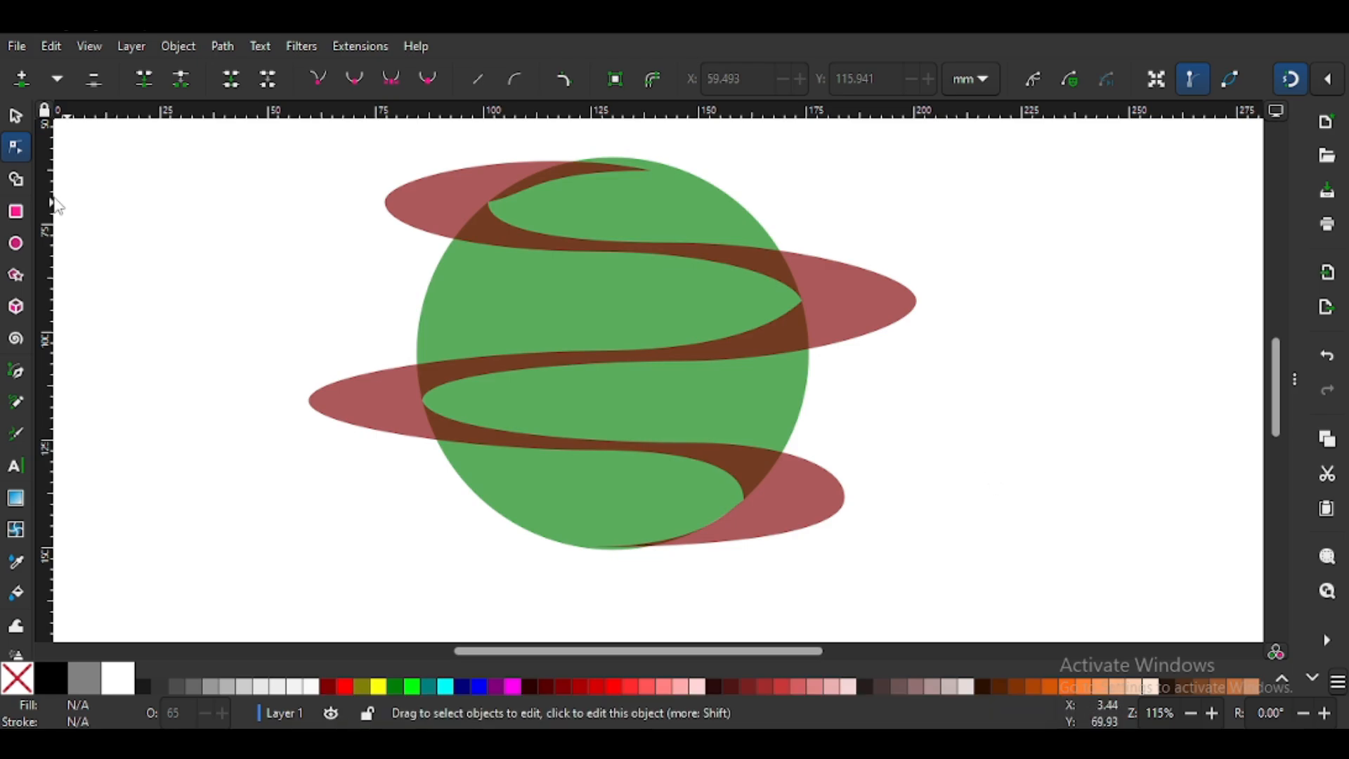
Fracture the ribbon and the circle together into separate non-overlapping pieces
{"action": "left_click", "coordinate": [16, 116]}
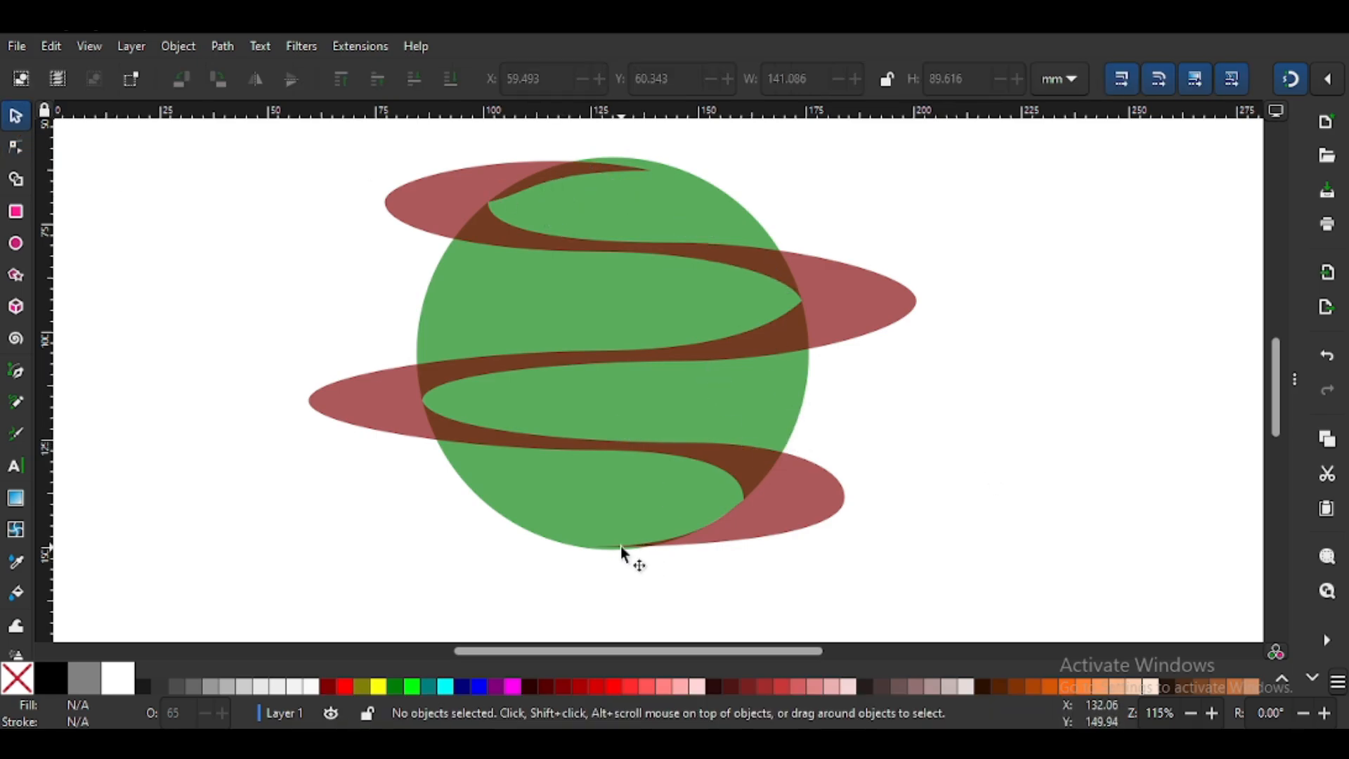
{"action": "key", "text": "ctrl+a"}
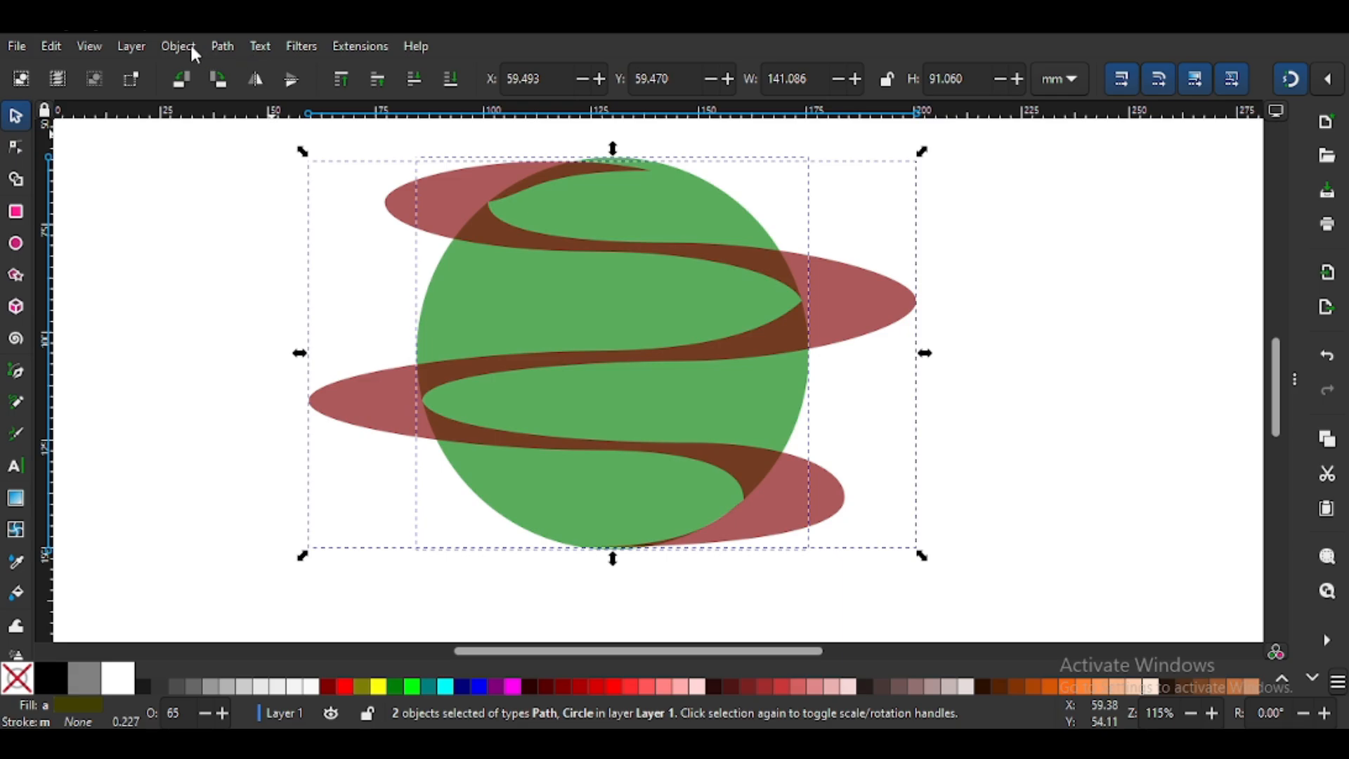
{"action": "left_click", "coordinate": [221, 46]}
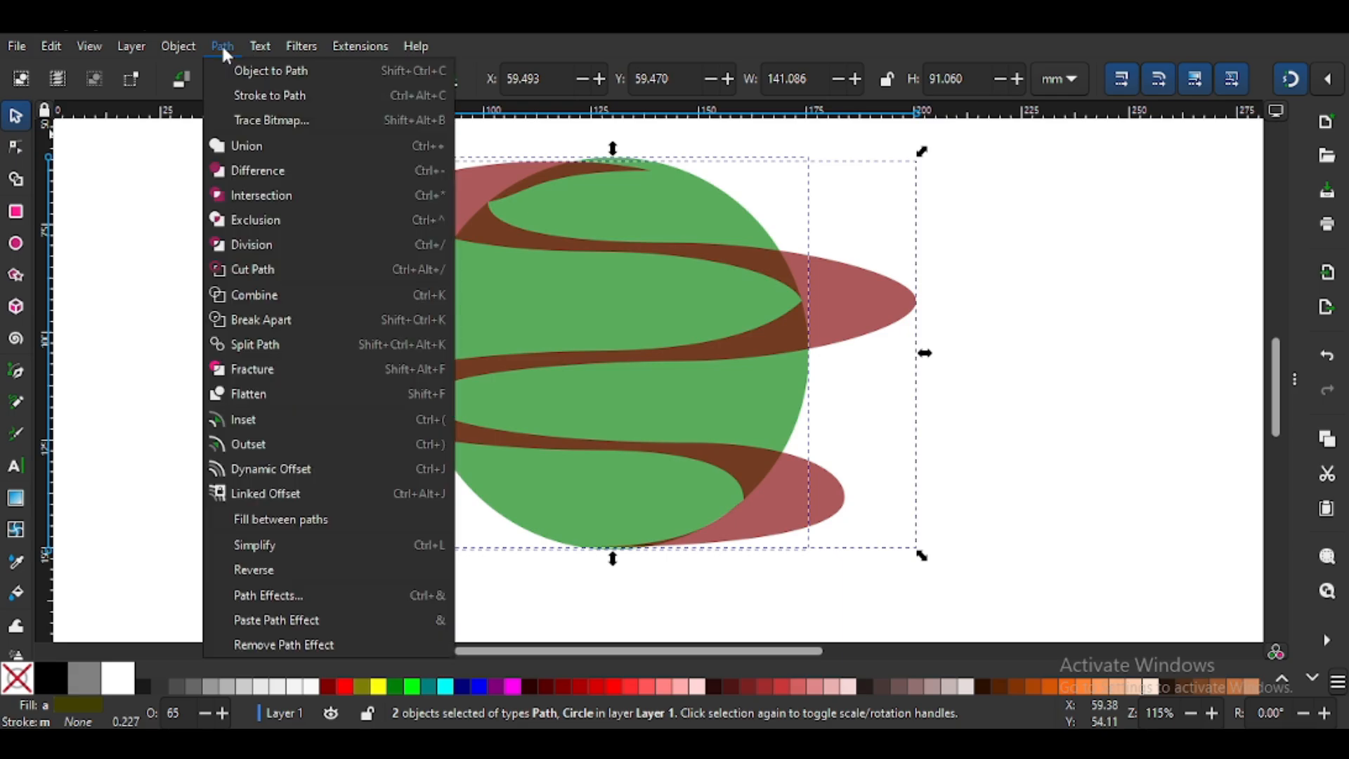
{"action": "left_click", "coordinate": [266, 371]}
{"action": "left_click", "coordinate": [1003, 320]}
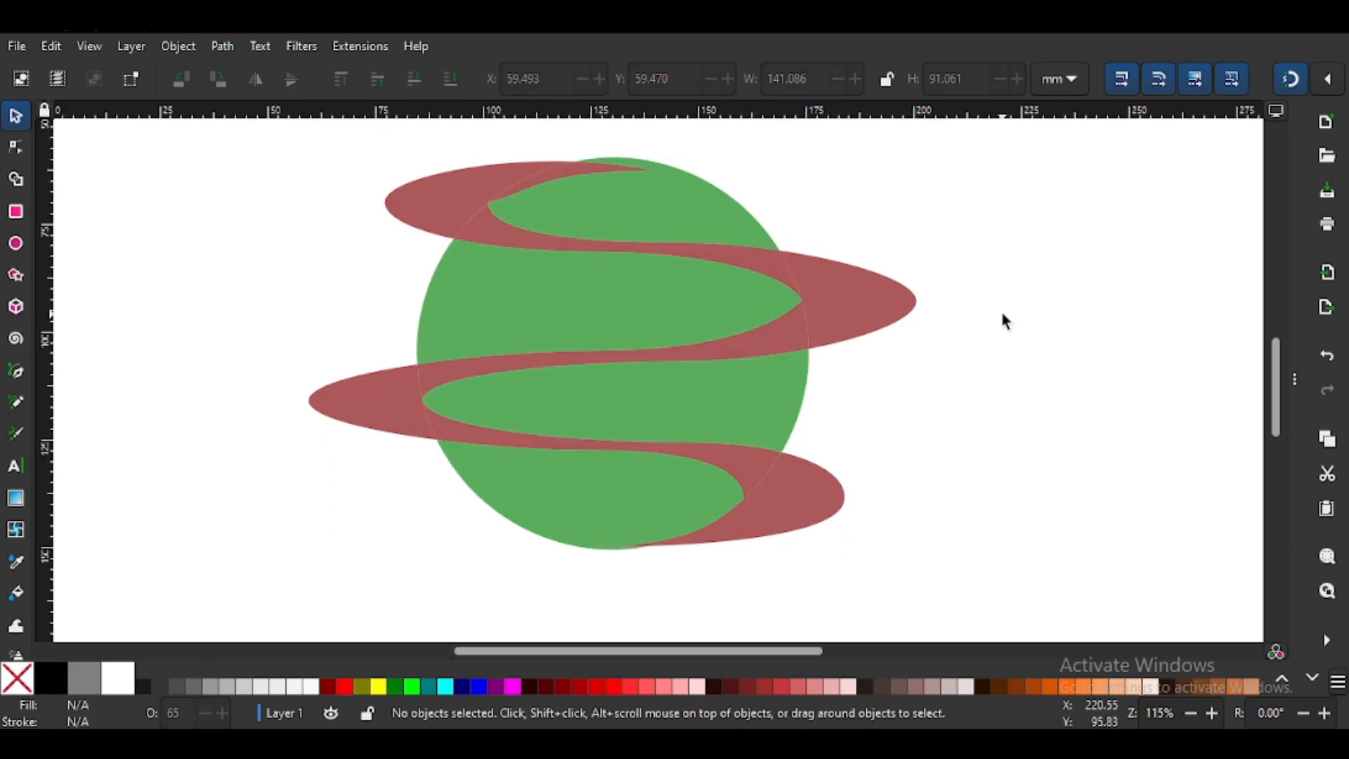
Union the thin ribbon tip at the circle's top with the green top segment
{"action": "left_click", "coordinate": [588, 177]}
{"action": "left_click", "coordinate": [695, 208], "text": "shift"}
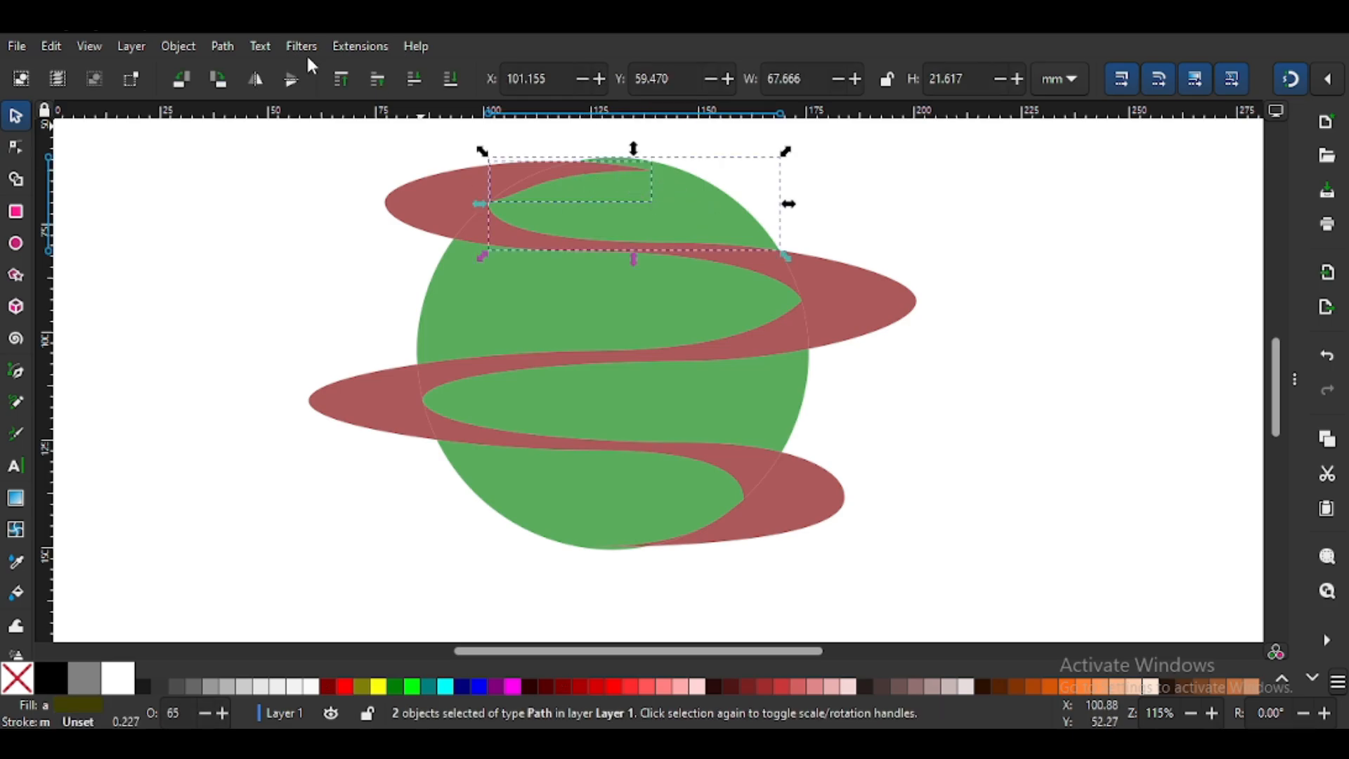
{"action": "left_click", "coordinate": [222, 45]}
{"action": "left_click", "coordinate": [323, 141]}
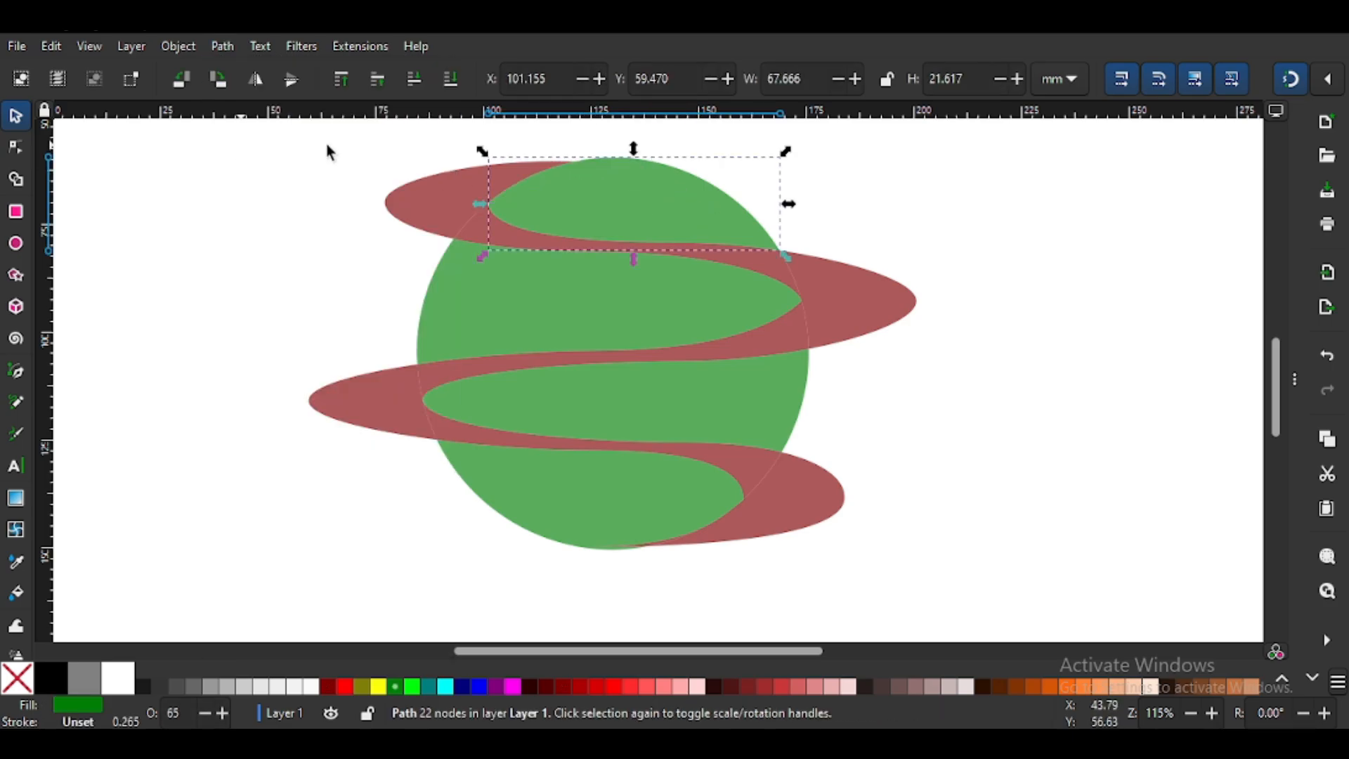
{"action": "left_click", "coordinate": [928, 168]}
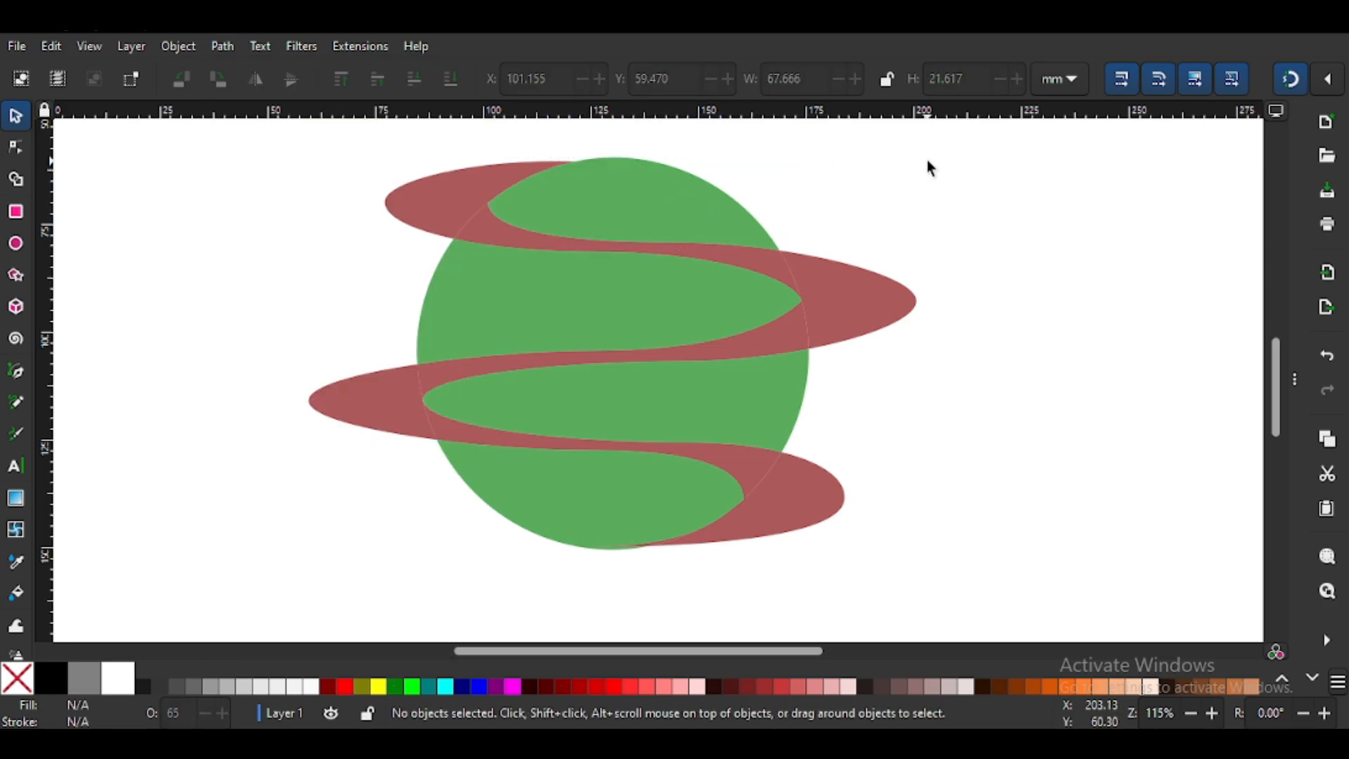
Union the middle ribbon band inside the circle with the green segment above it
{"action": "left_click", "coordinate": [782, 332]}
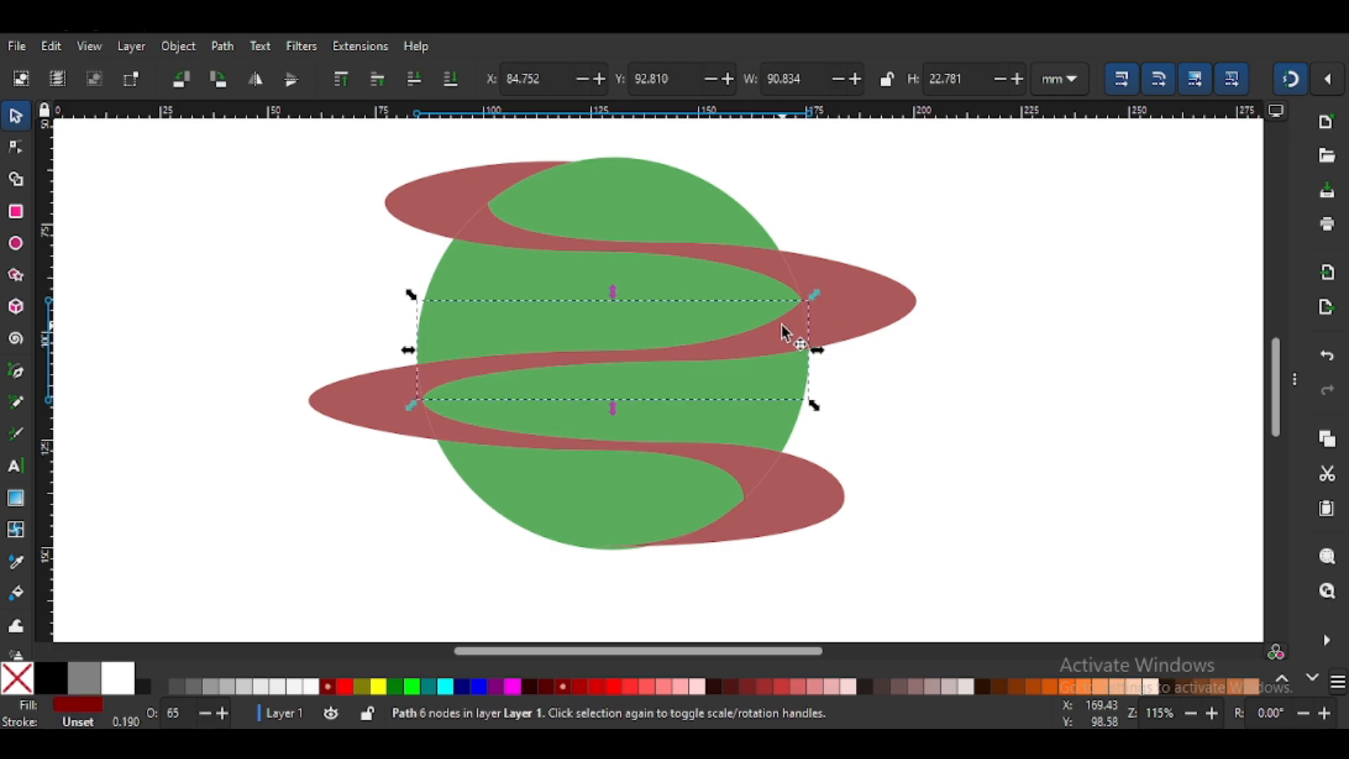
{"action": "left_click", "coordinate": [638, 284], "text": "shift"}
{"action": "left_click", "coordinate": [222, 46]}
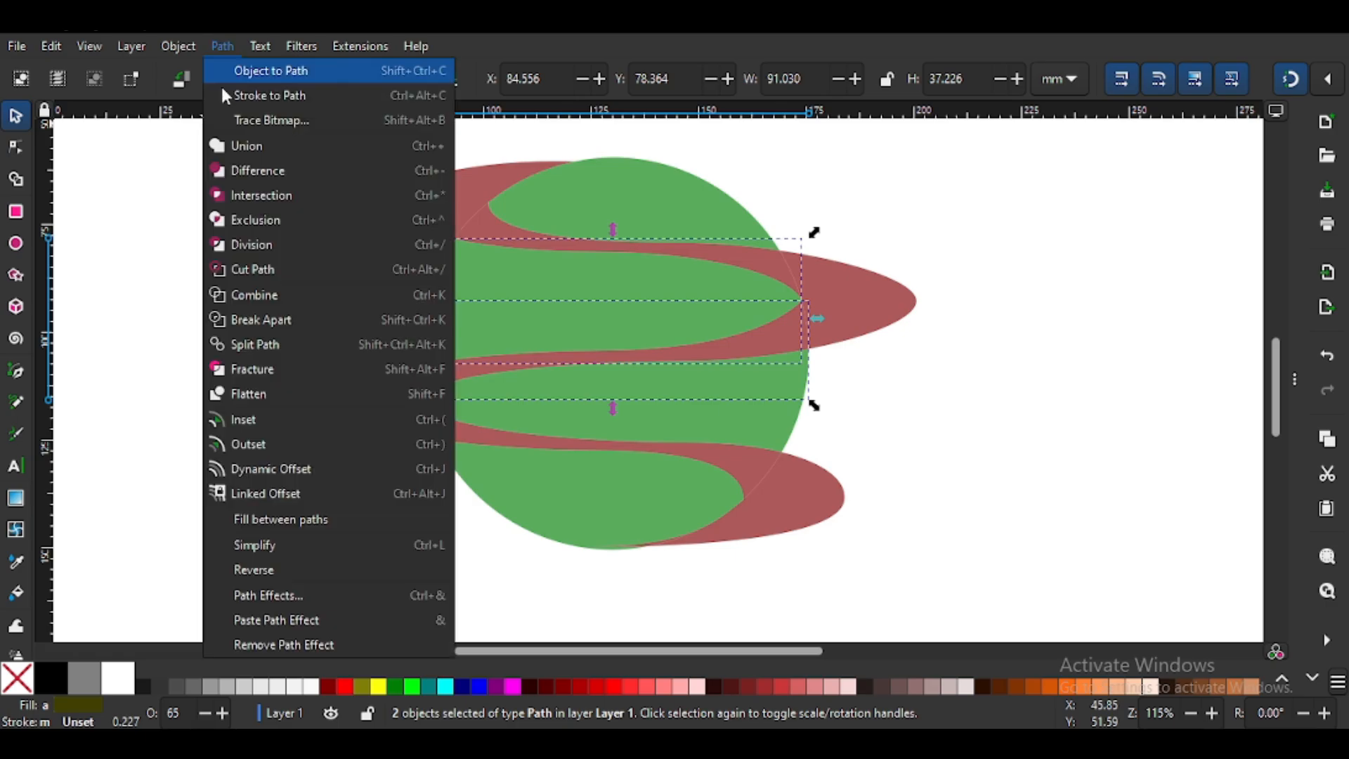
{"action": "left_click", "coordinate": [243, 145]}
{"action": "left_click", "coordinate": [1020, 284]}
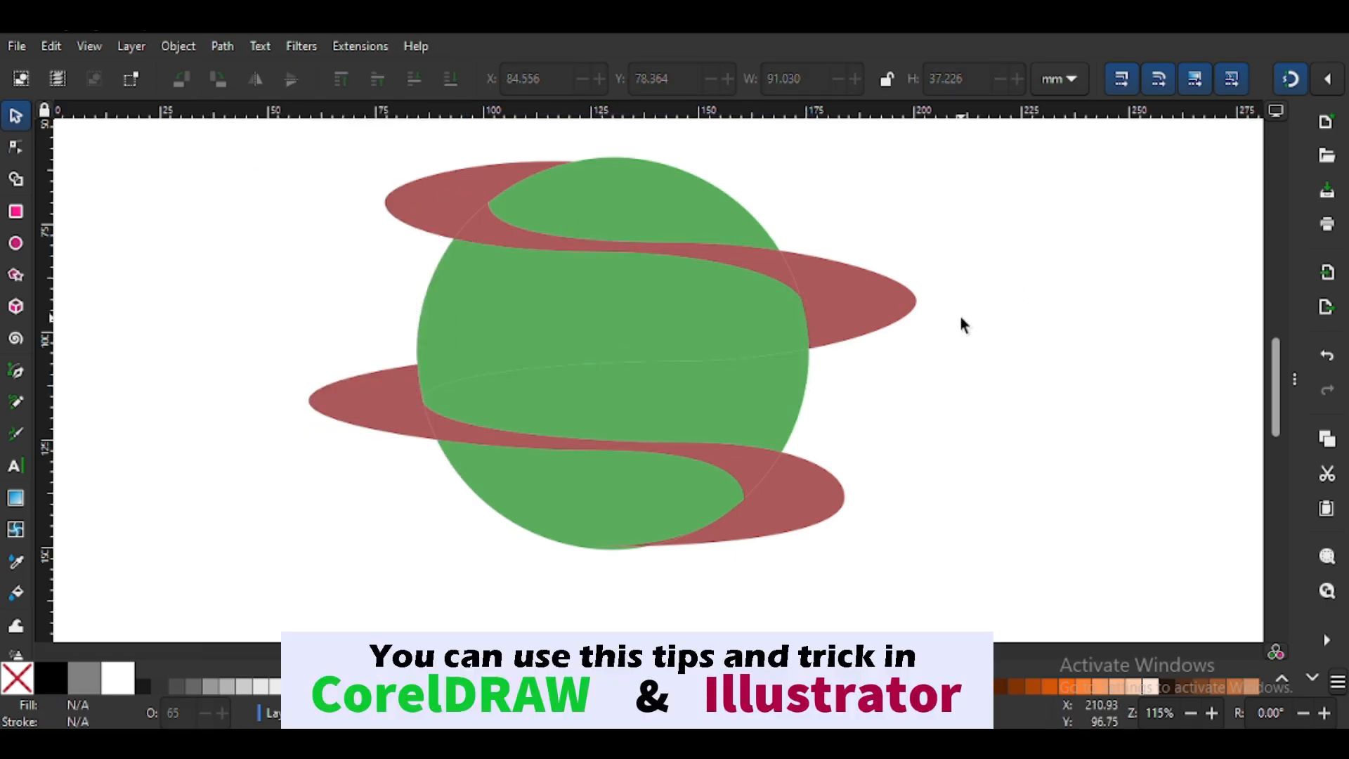
Union the enlarged central green shape with the green segment directly below it
{"action": "left_click", "coordinate": [609, 326]}
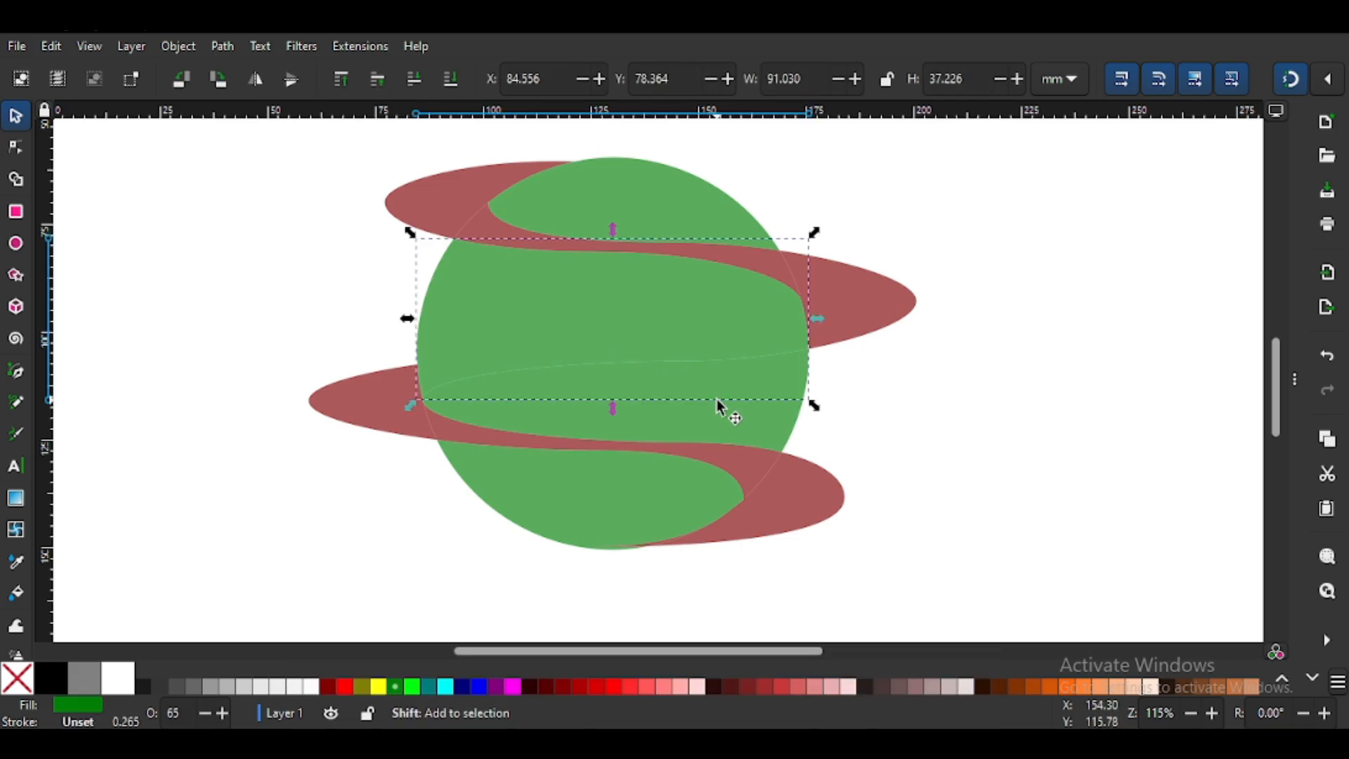
{"action": "left_click", "coordinate": [736, 412], "text": "shift"}
{"action": "left_click", "coordinate": [223, 46]}
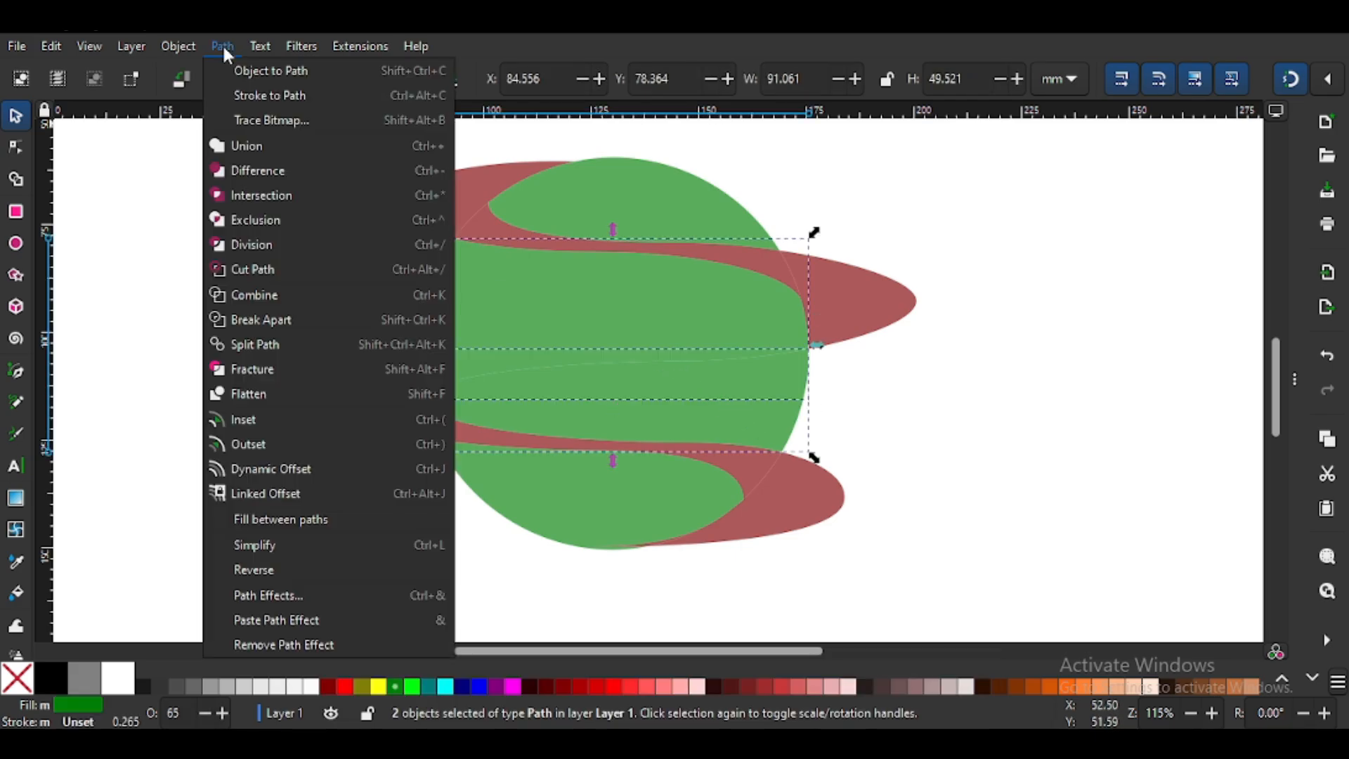
{"action": "left_click", "coordinate": [246, 151]}
{"action": "left_click", "coordinate": [1015, 356]}
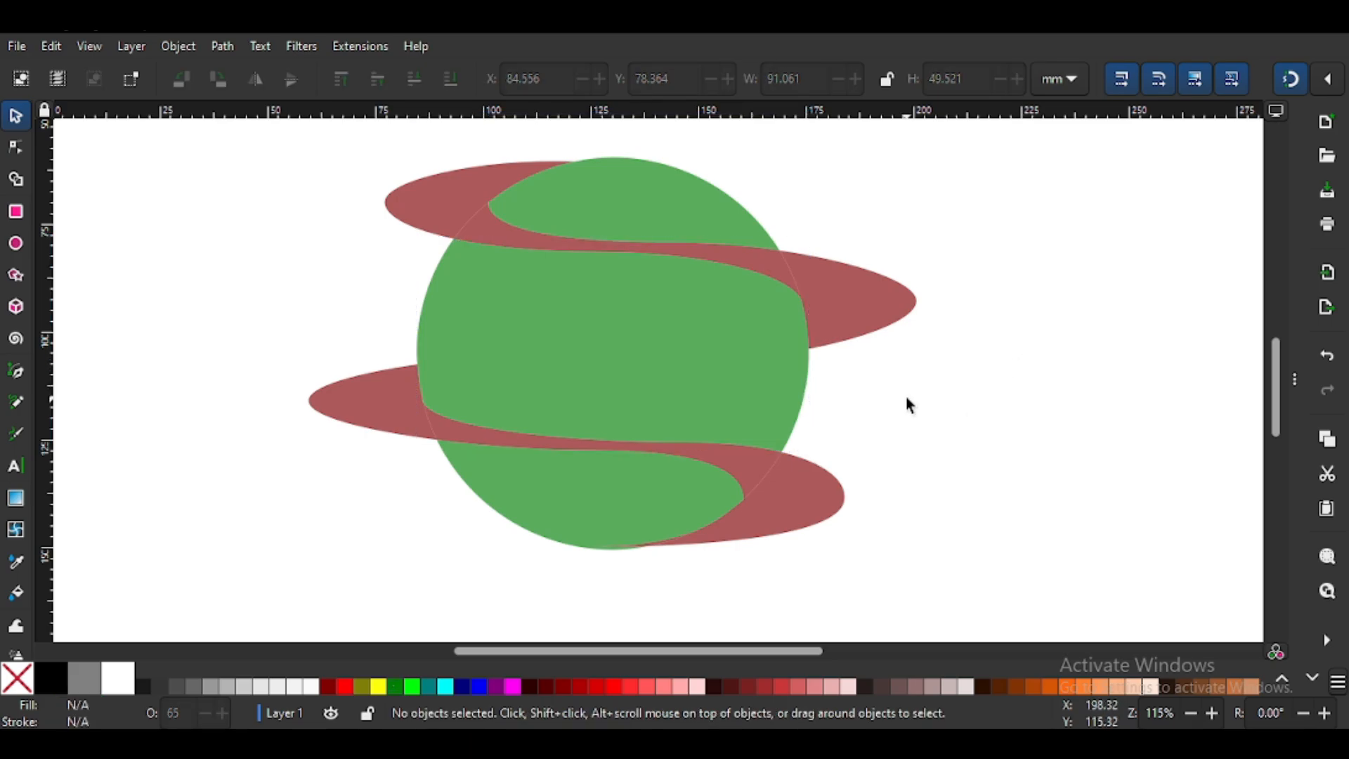
Union the lower ribbon band inside the circle with its outer left and right red ends
{"action": "left_click", "coordinate": [749, 463]}
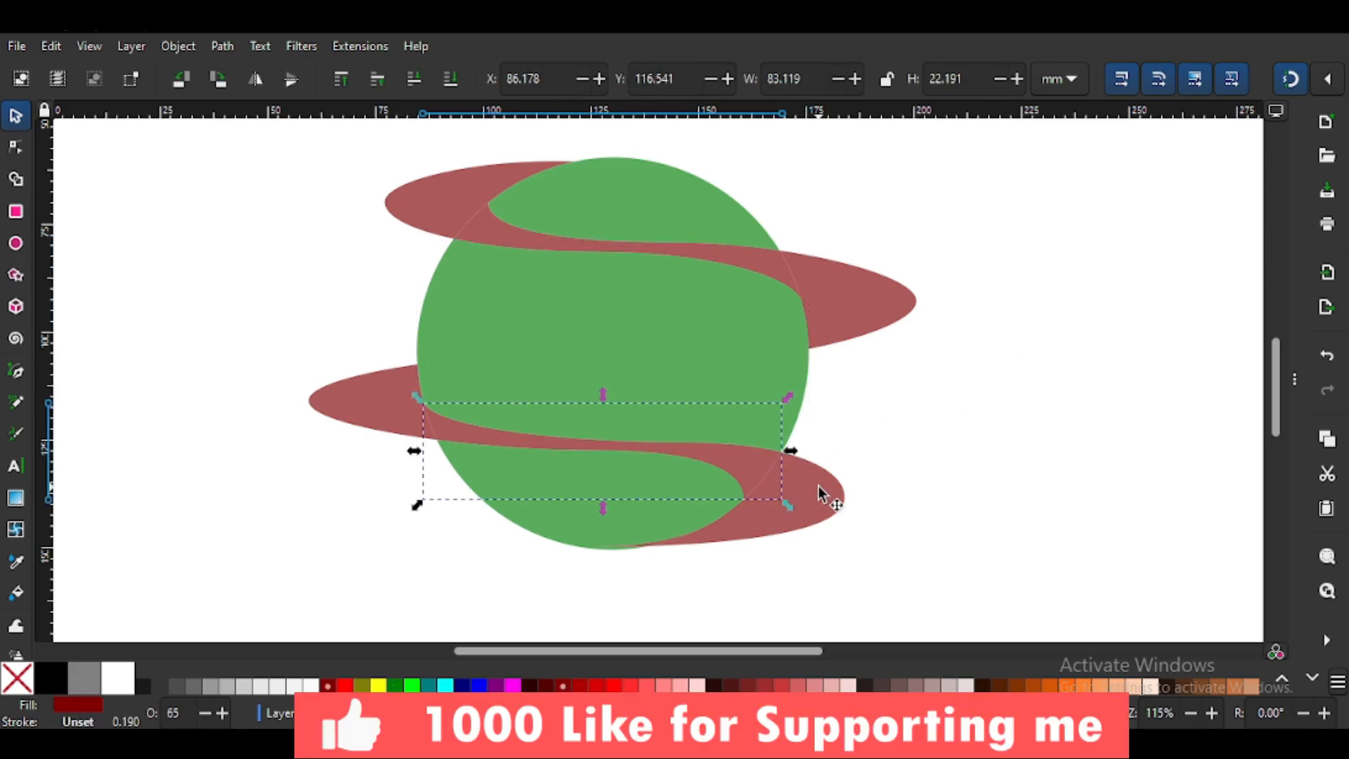
{"action": "left_click", "coordinate": [350, 399], "text": "shift"}
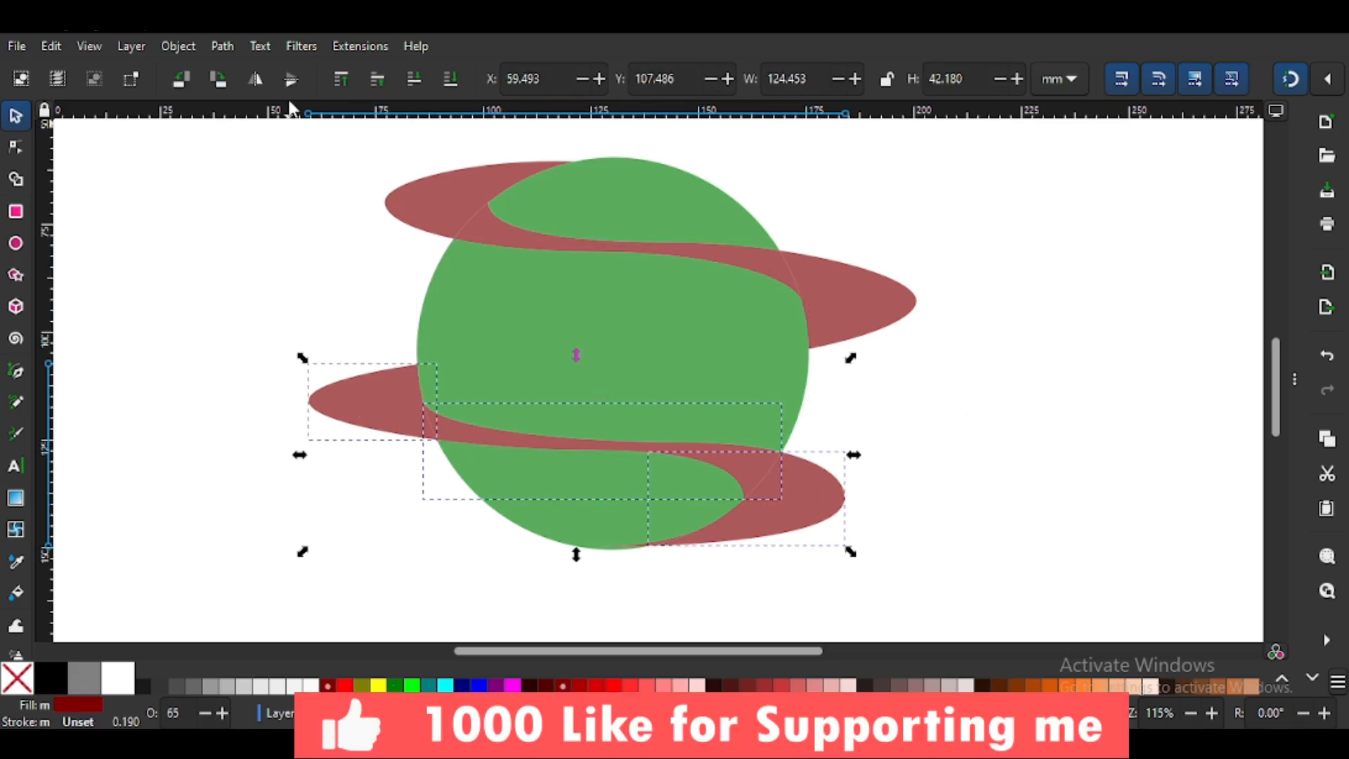
{"action": "left_click", "coordinate": [223, 47]}
{"action": "left_click", "coordinate": [239, 146]}
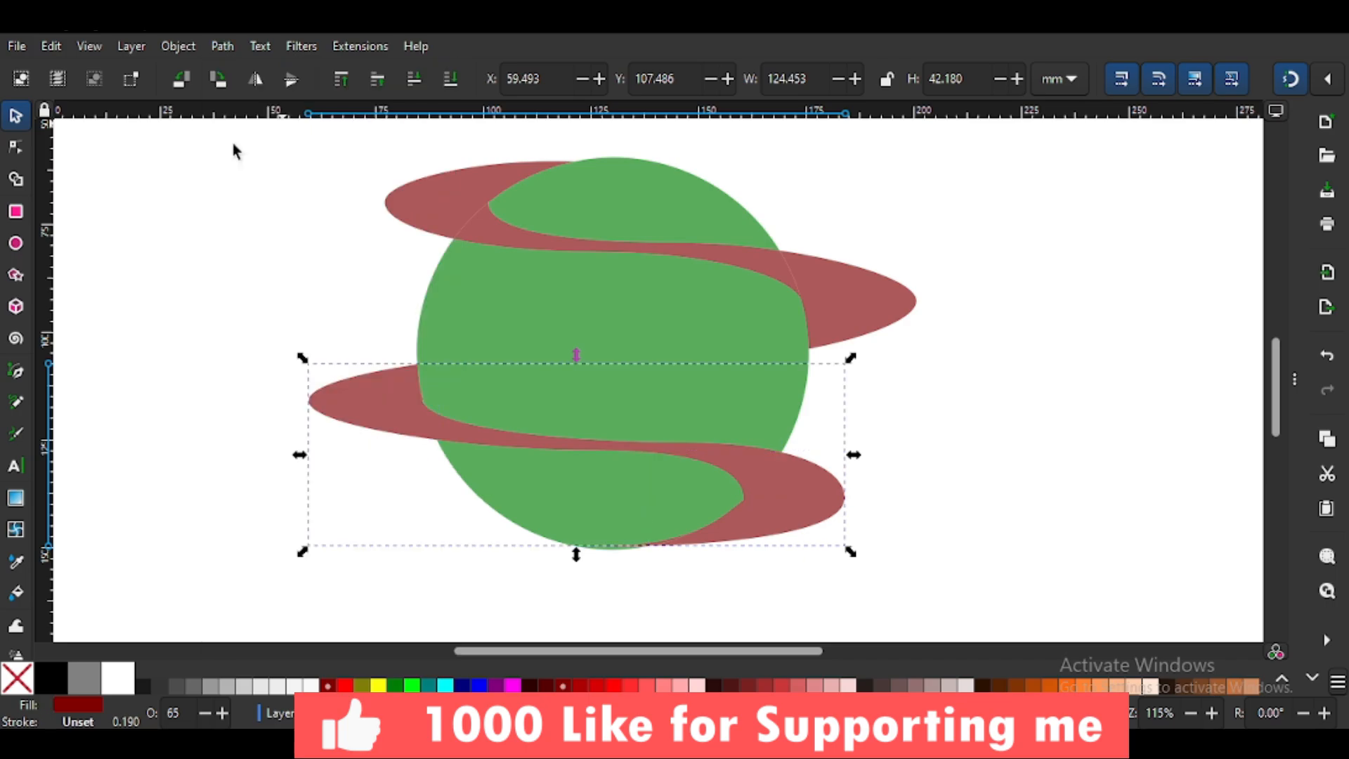
{"action": "left_click", "coordinate": [947, 414]}
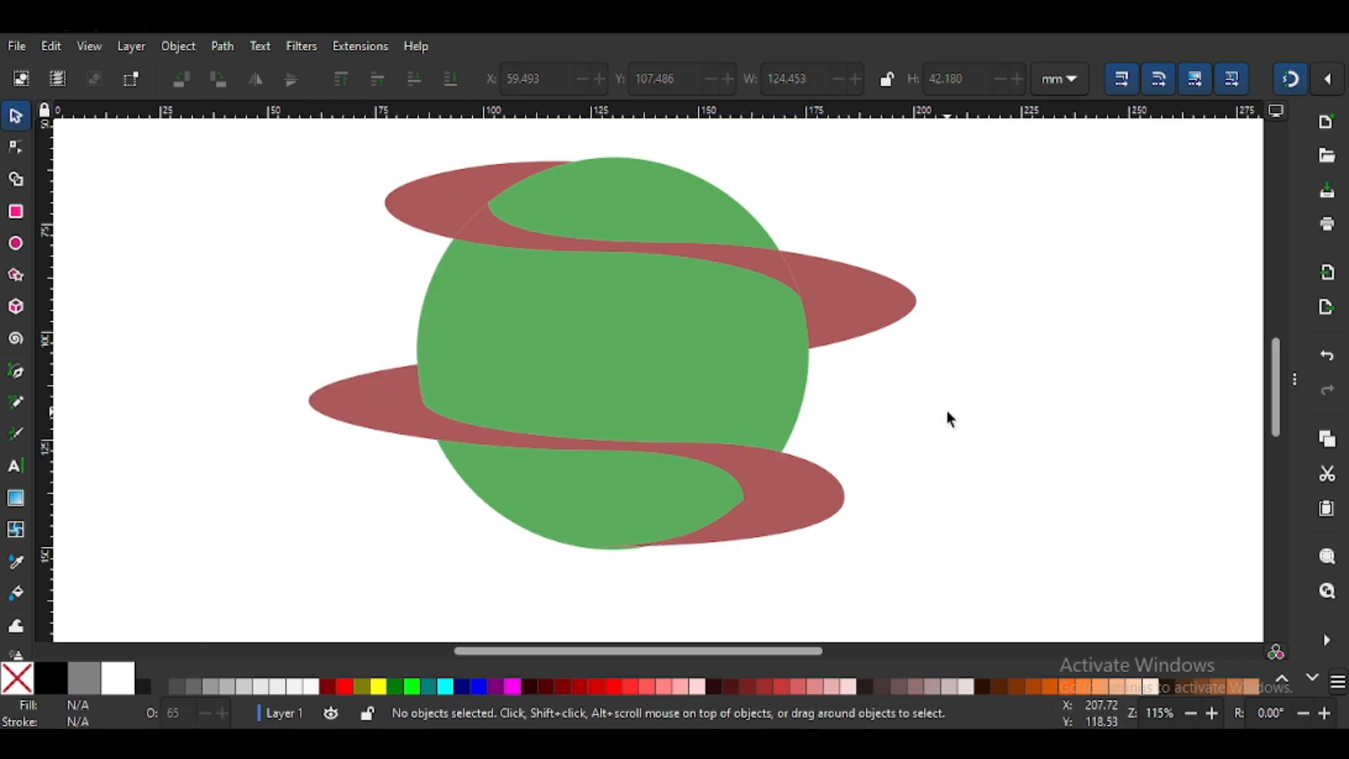
Union the small tip slivers at the circle's bottom edge with the green bottom segment
{"action": "left_click_drag", "start_coordinate": [707, 588], "coordinate": [551, 501]}
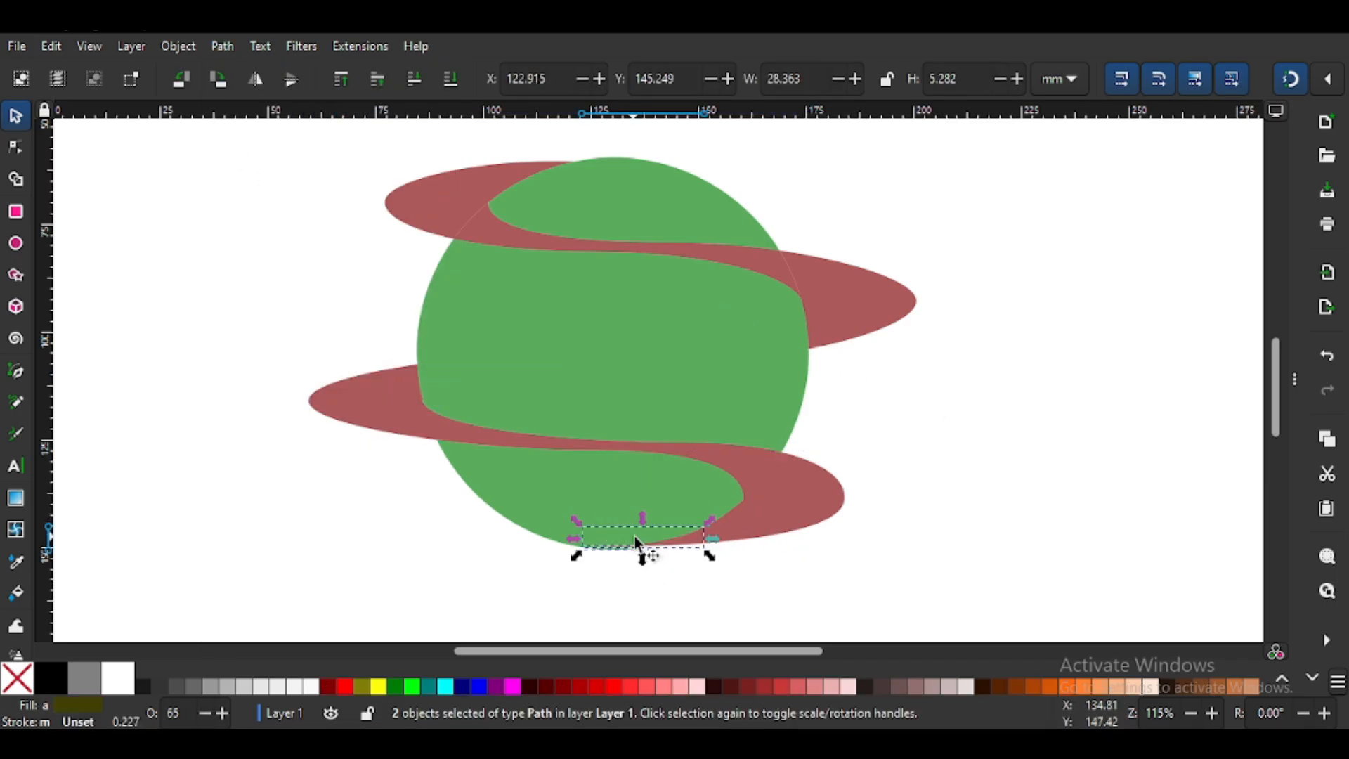
{"action": "left_click", "coordinate": [537, 496], "text": "shift"}
{"action": "left_click", "coordinate": [225, 49]}
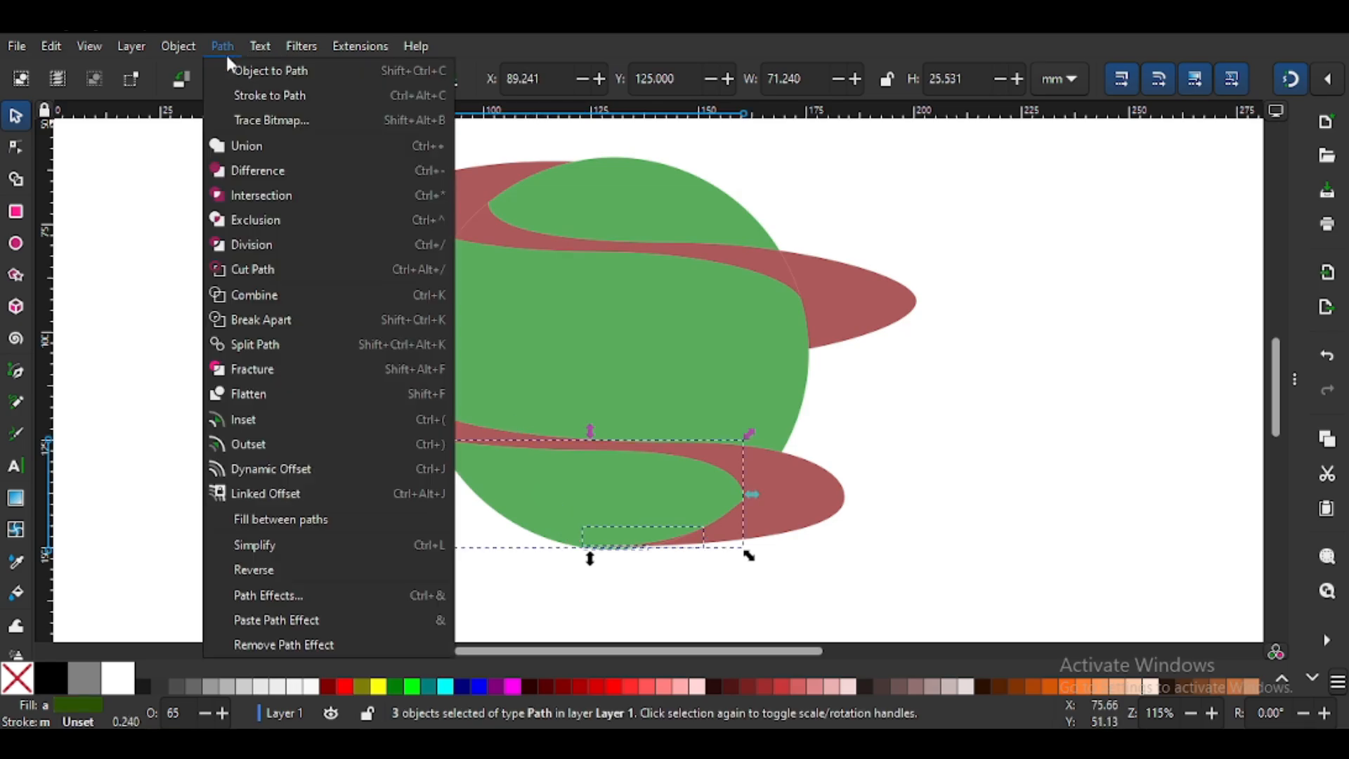
{"action": "left_click", "coordinate": [238, 144]}
{"action": "left_click", "coordinate": [961, 435]}
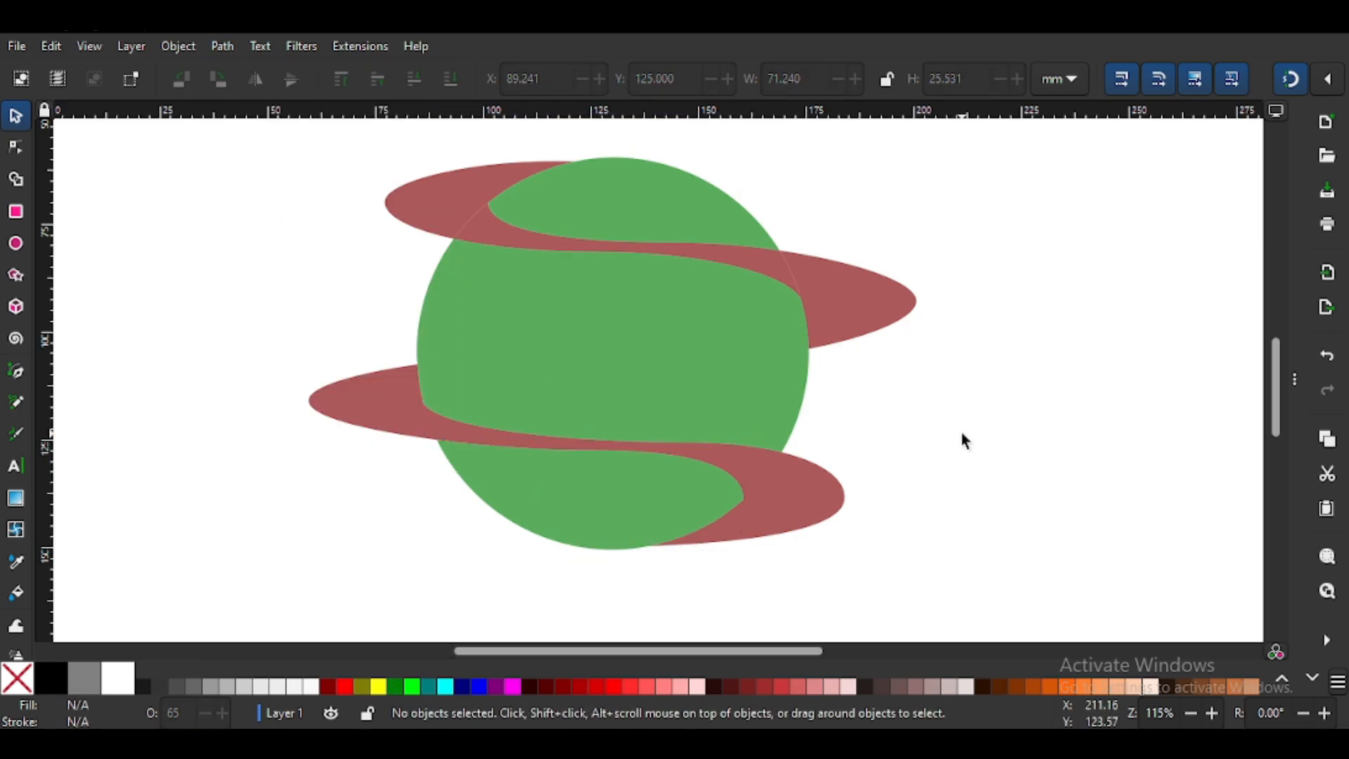
Union the upper ribbon band inside the circle with its outer left and right red ends, leaving nothing selected
{"action": "left_click", "coordinate": [492, 230]}
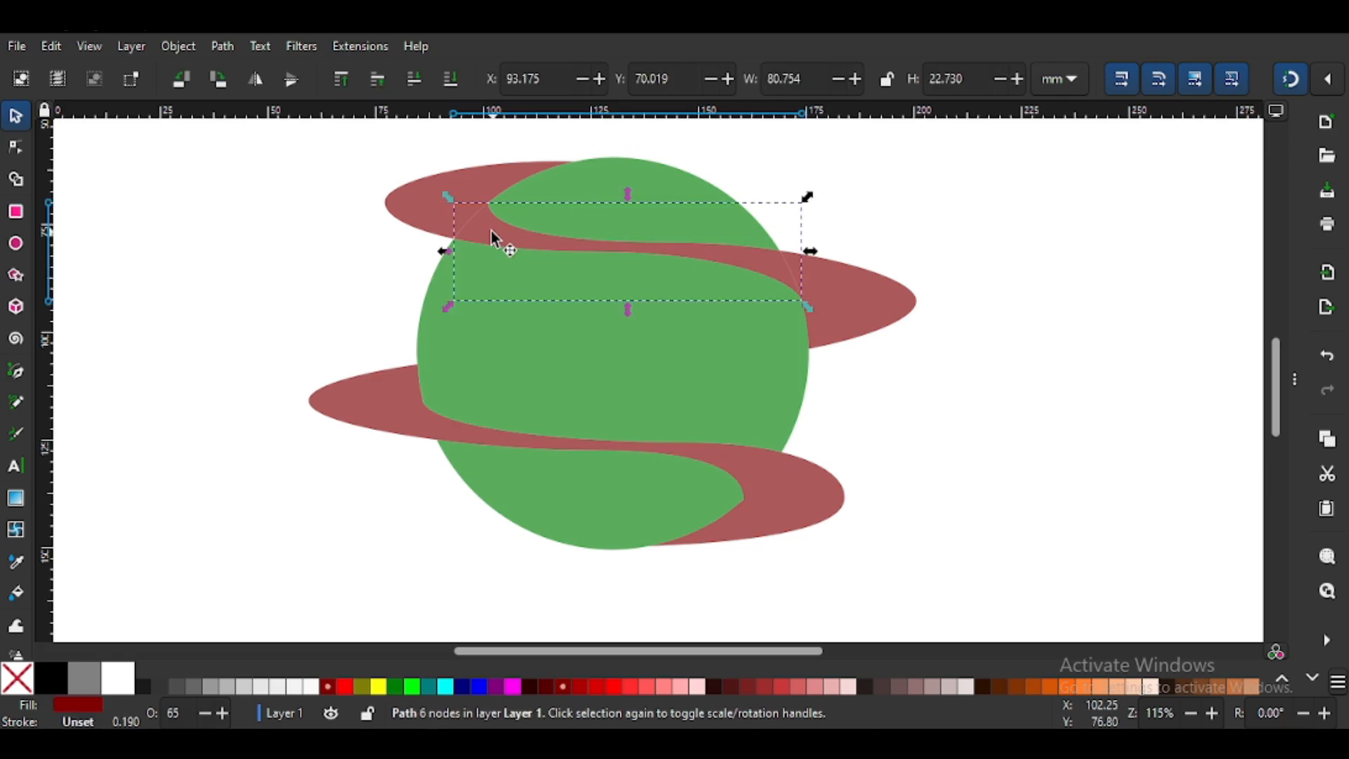
{"action": "left_click", "coordinate": [435, 184], "text": "shift"}
{"action": "left_click", "coordinate": [887, 304], "text": "shift"}
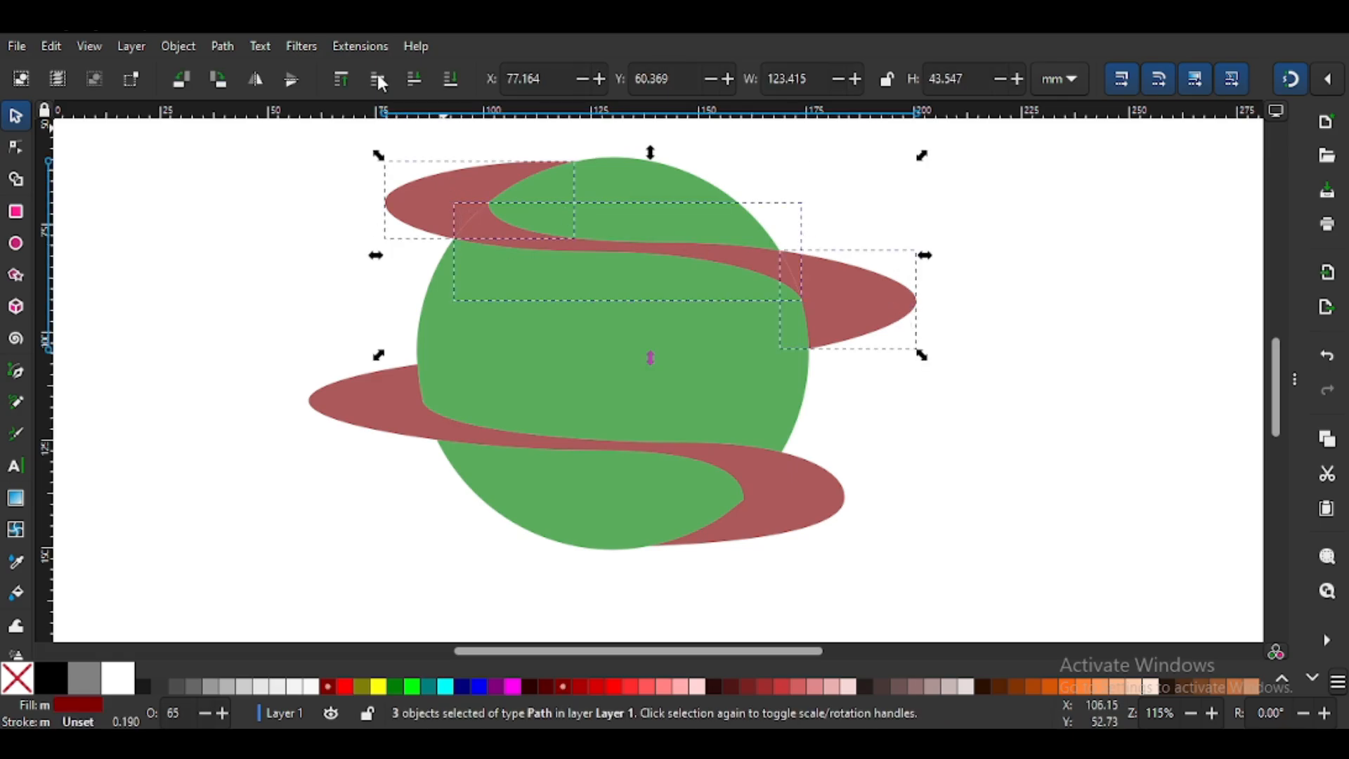
{"action": "left_click", "coordinate": [222, 46]}
{"action": "left_click", "coordinate": [234, 147]}
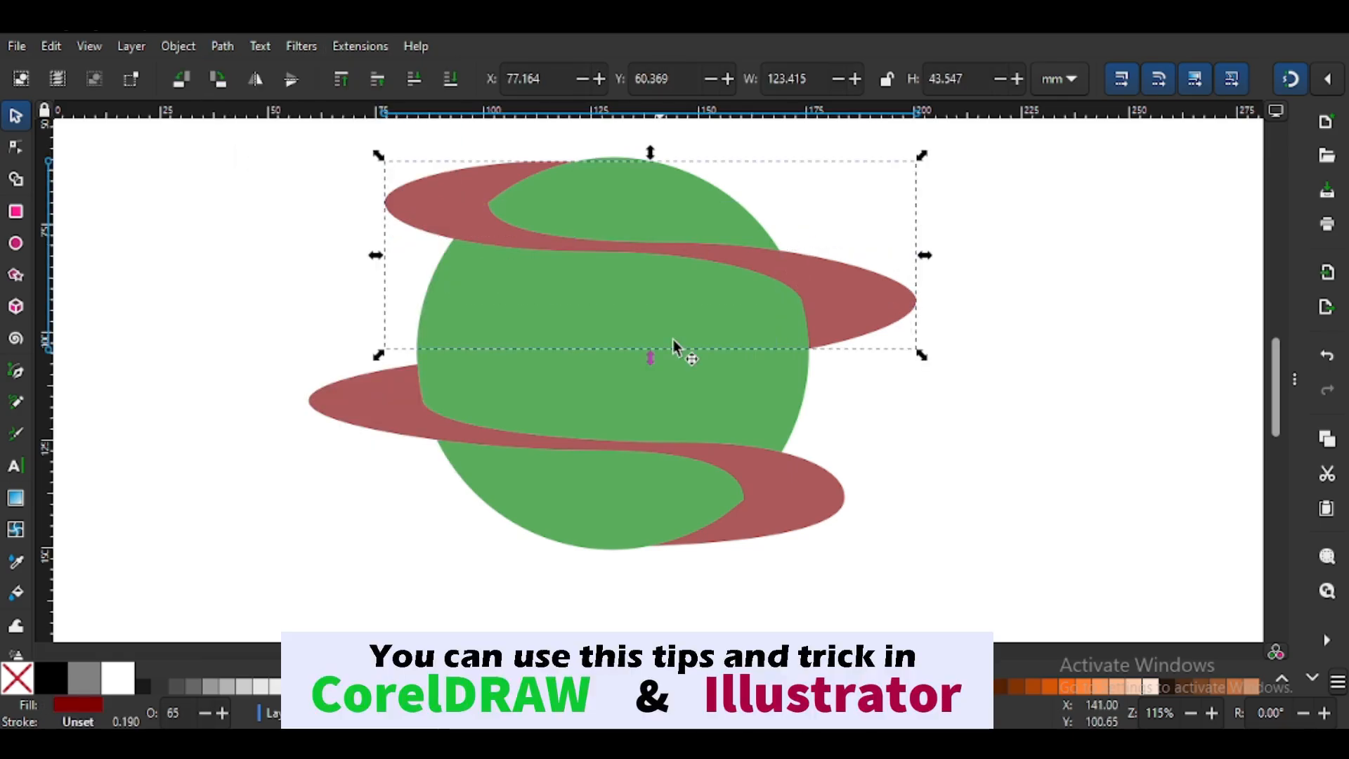
{"action": "key", "text": "Escape"}
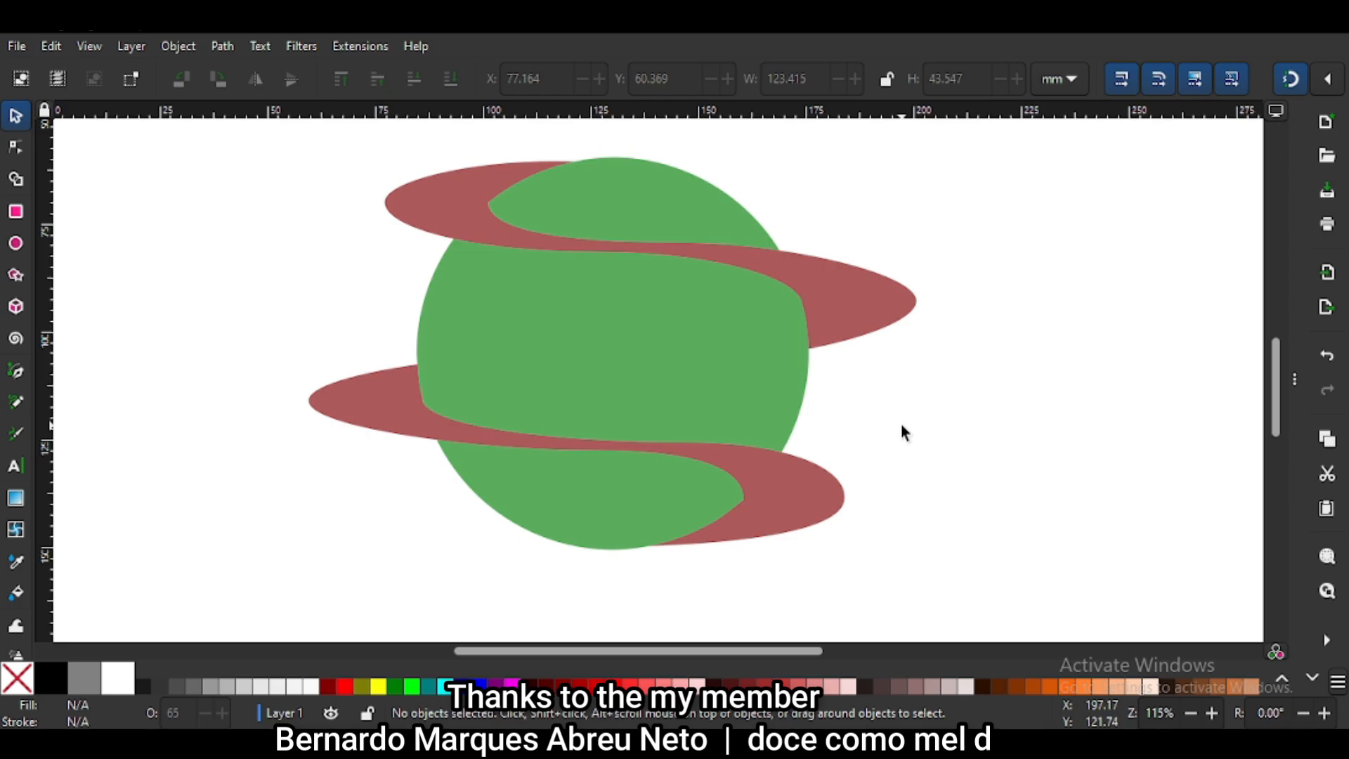
{"action": "key", "text": "minus"}
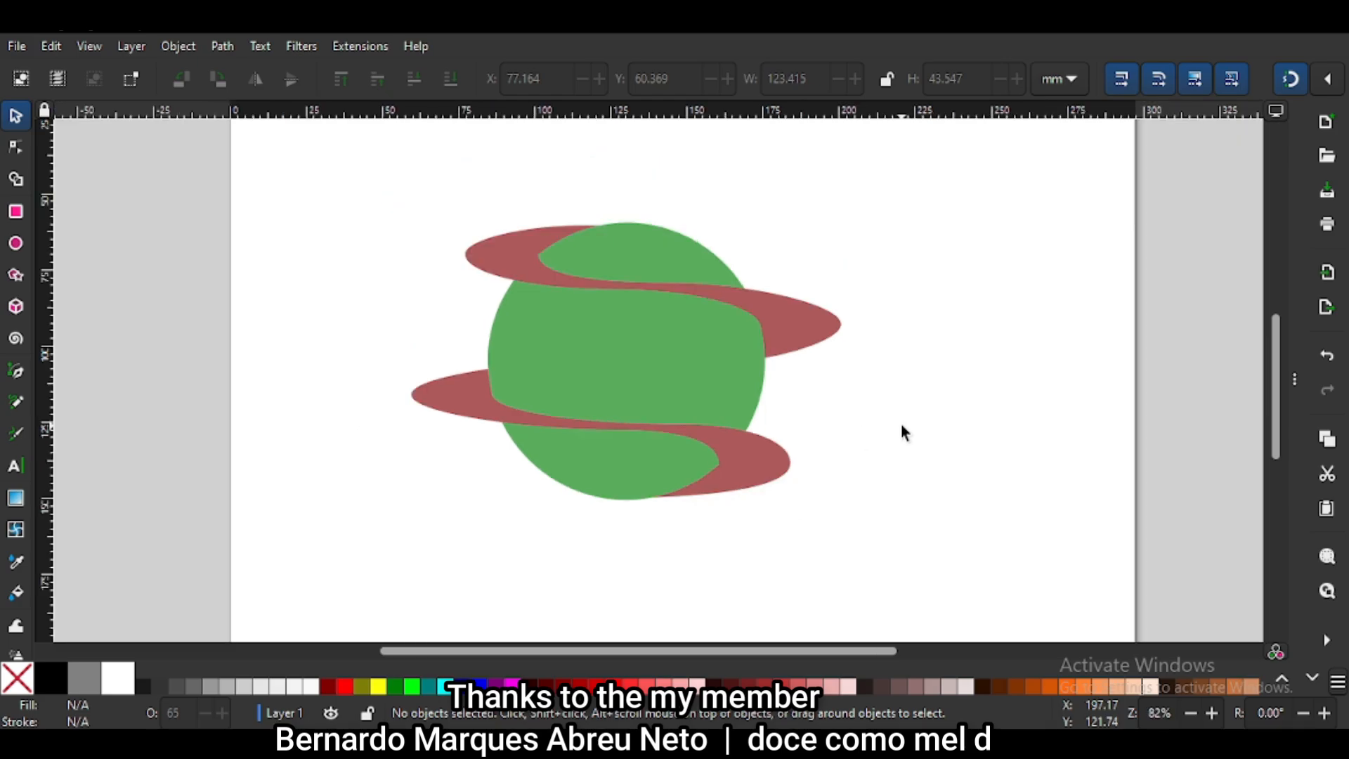